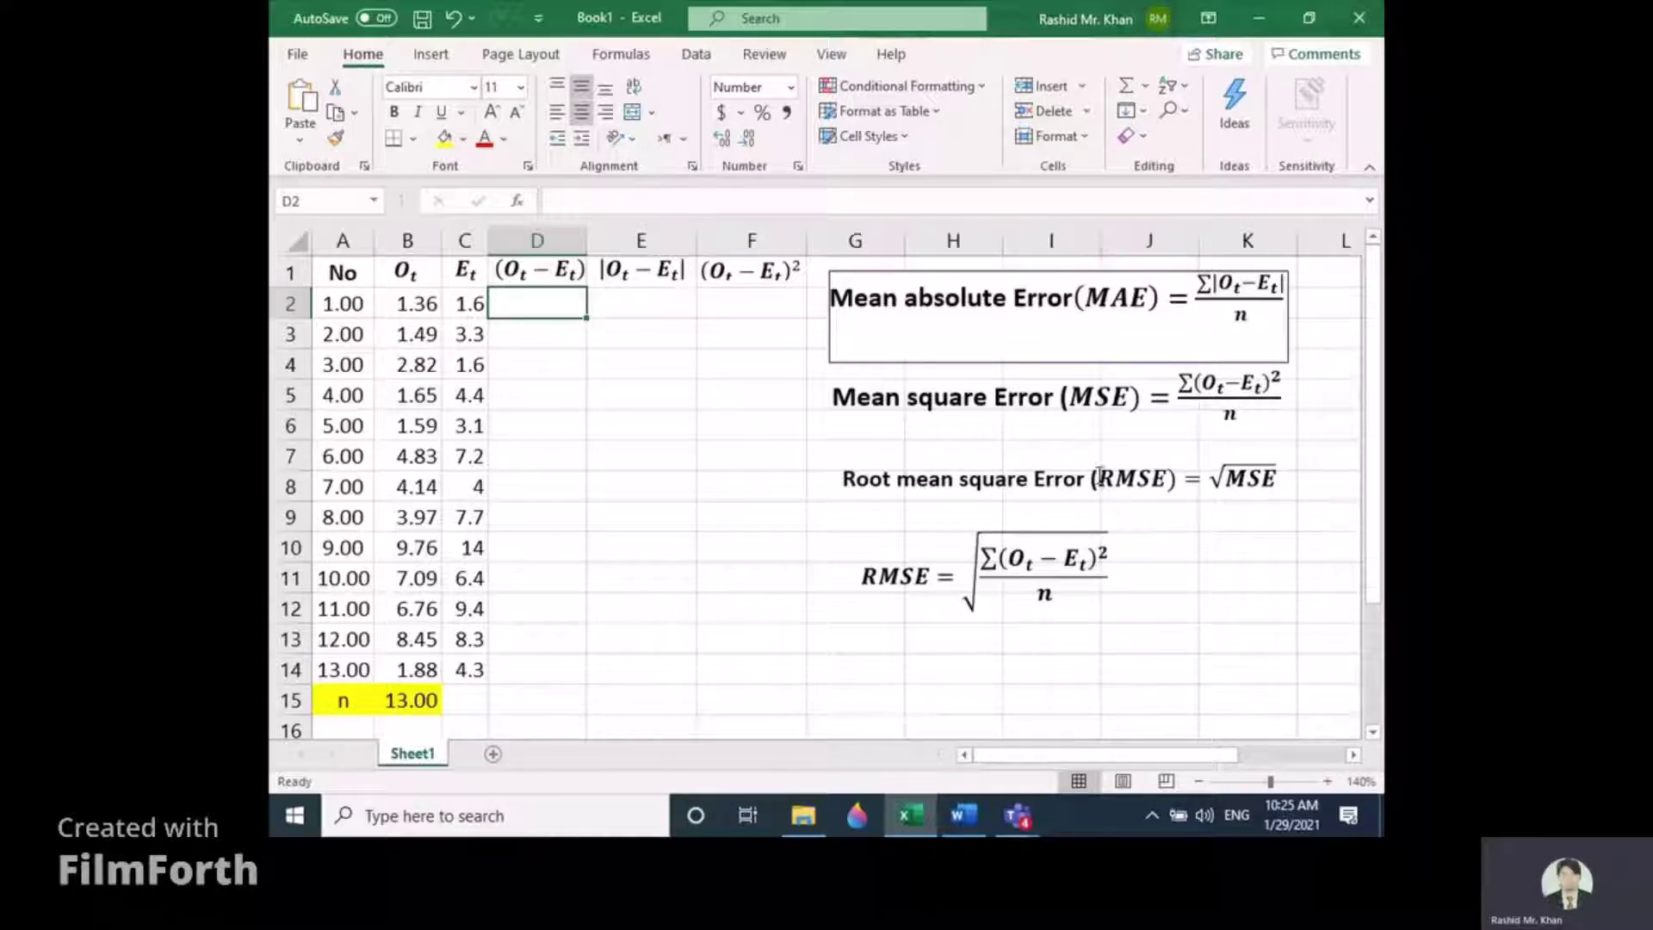
- Highlight the MSE and RMSE formulas and select the No, Ot and Et columns for review
drag(1070, 399, 1127, 412)
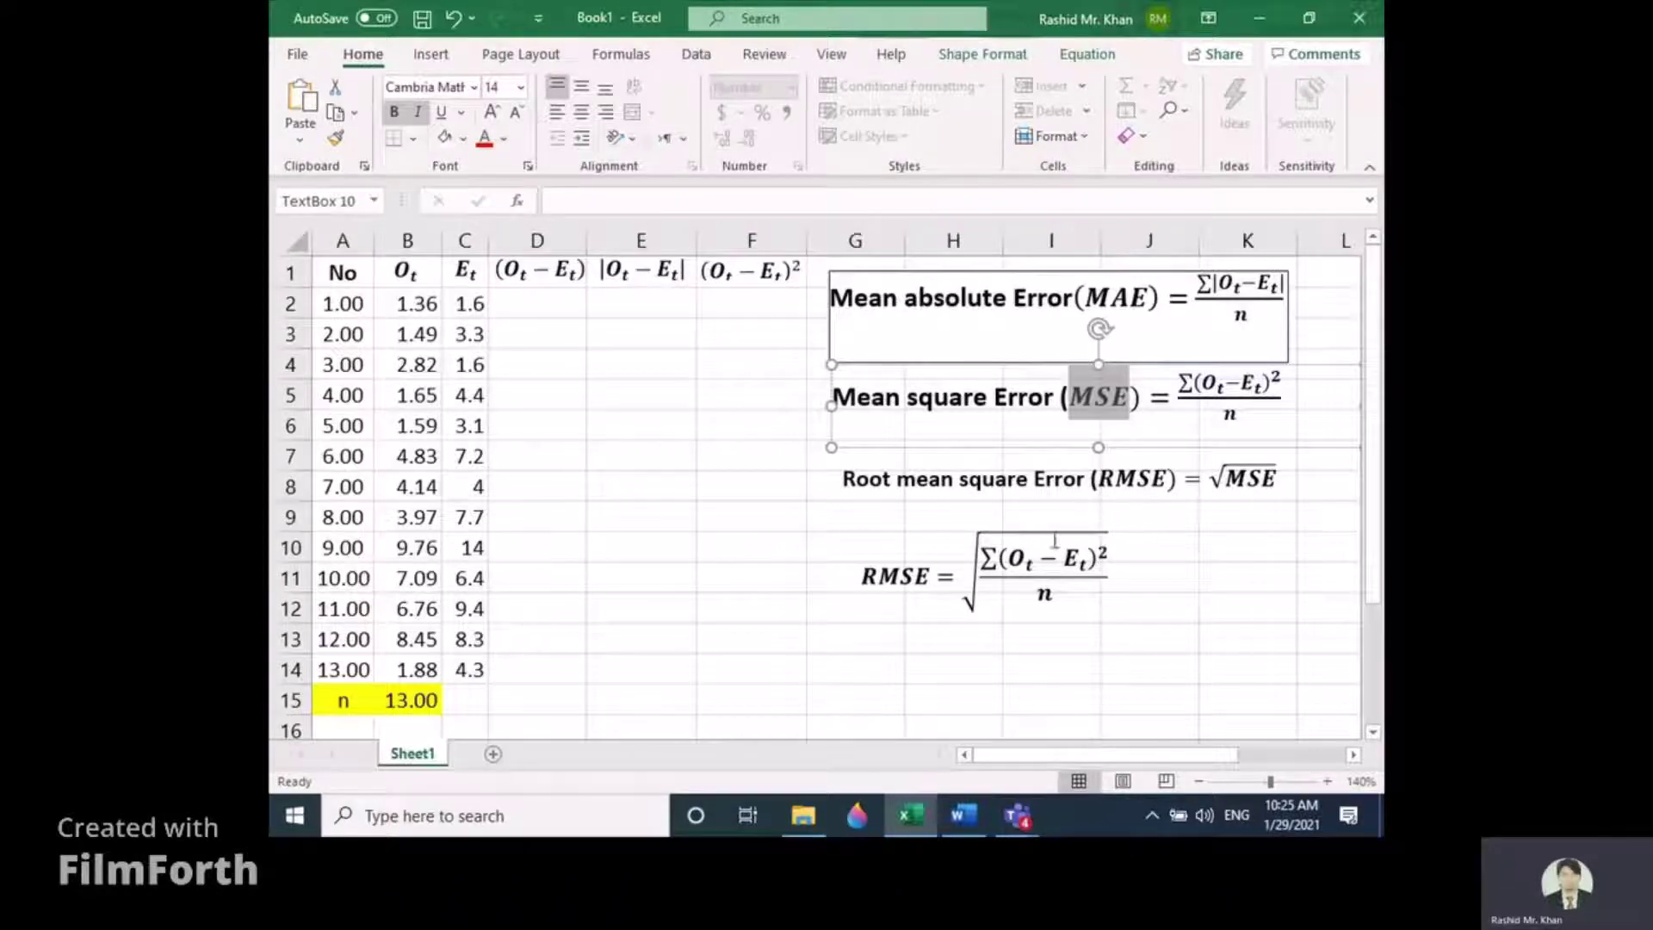
click(1007, 560)
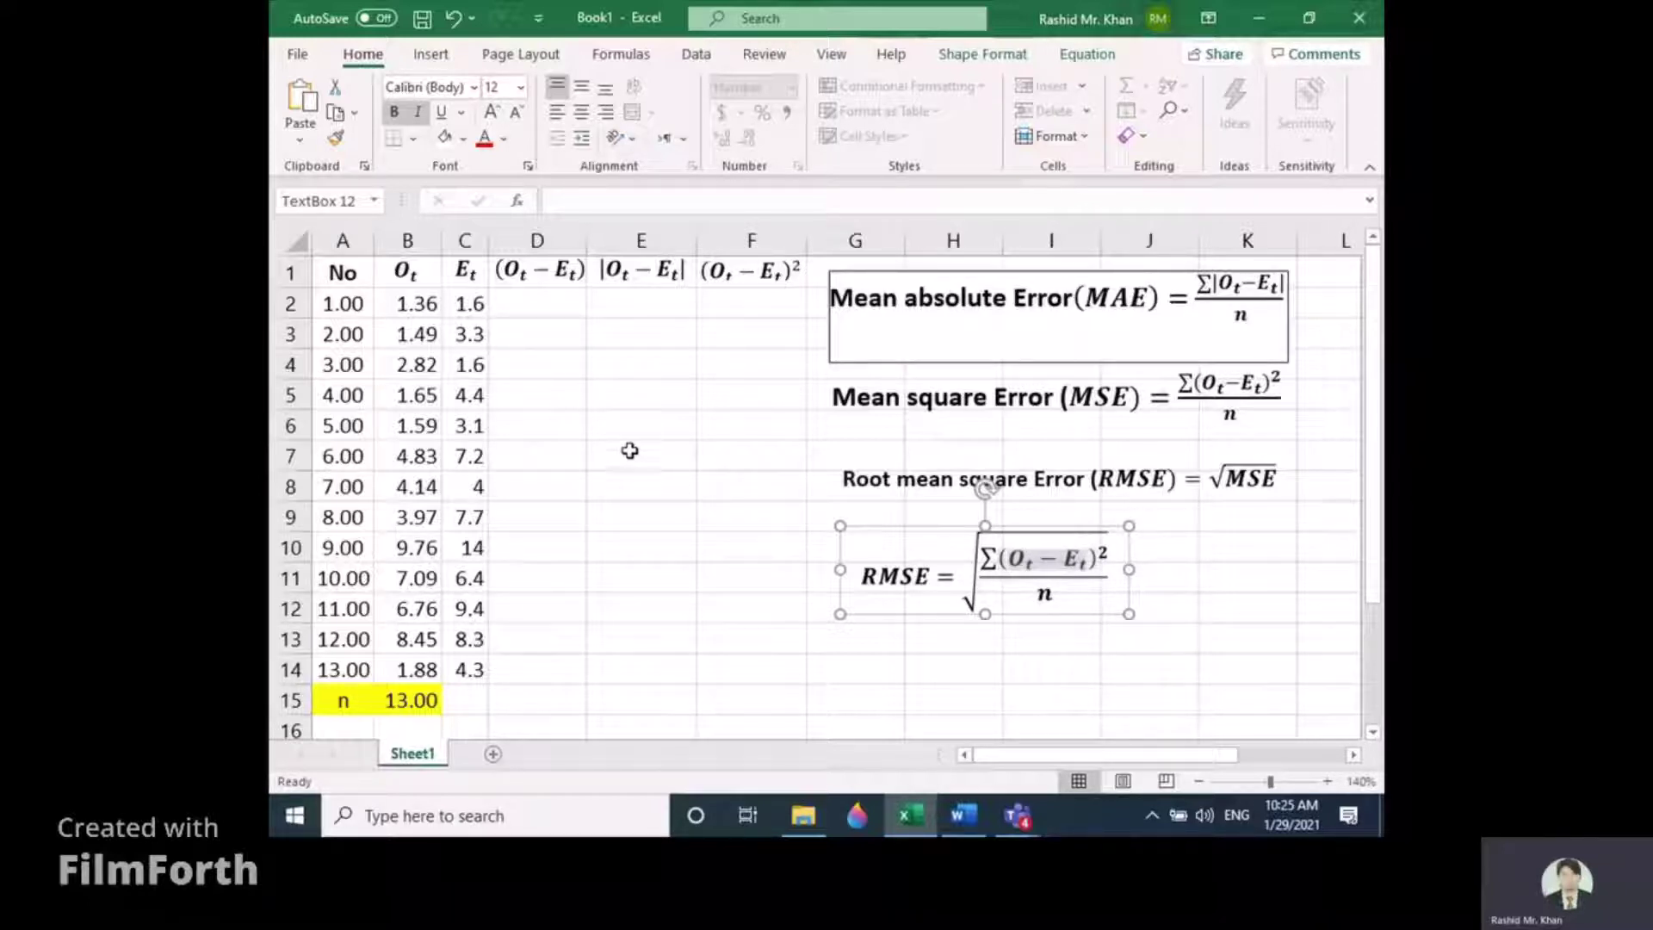
drag(368, 304, 367, 663)
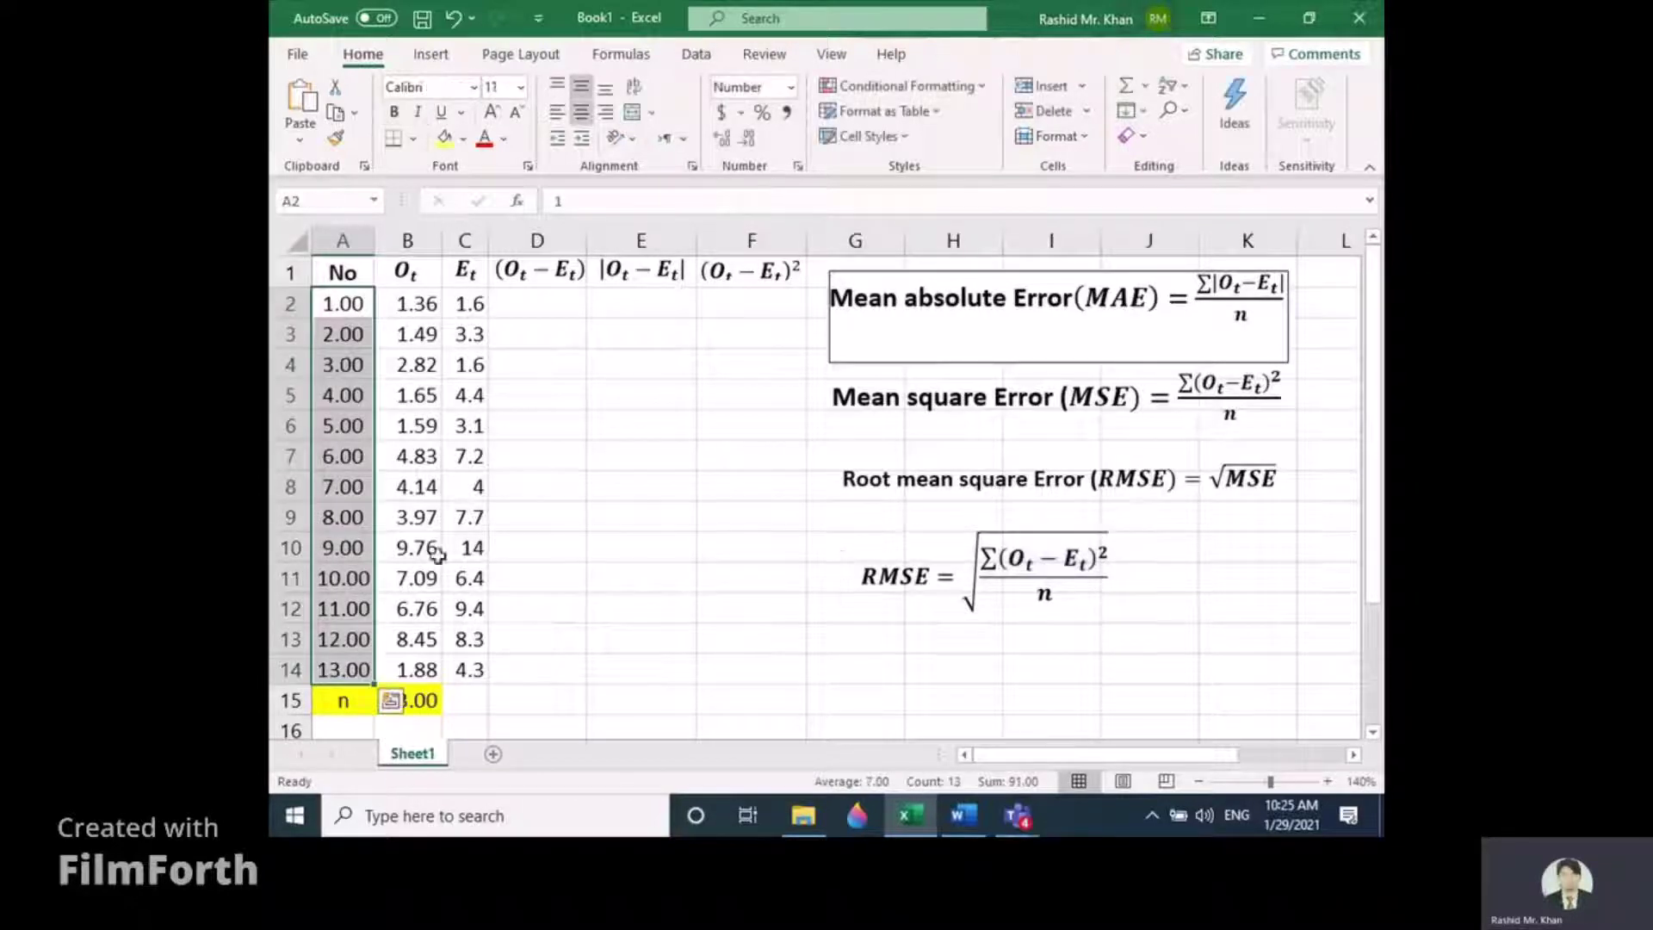
click(407, 241)
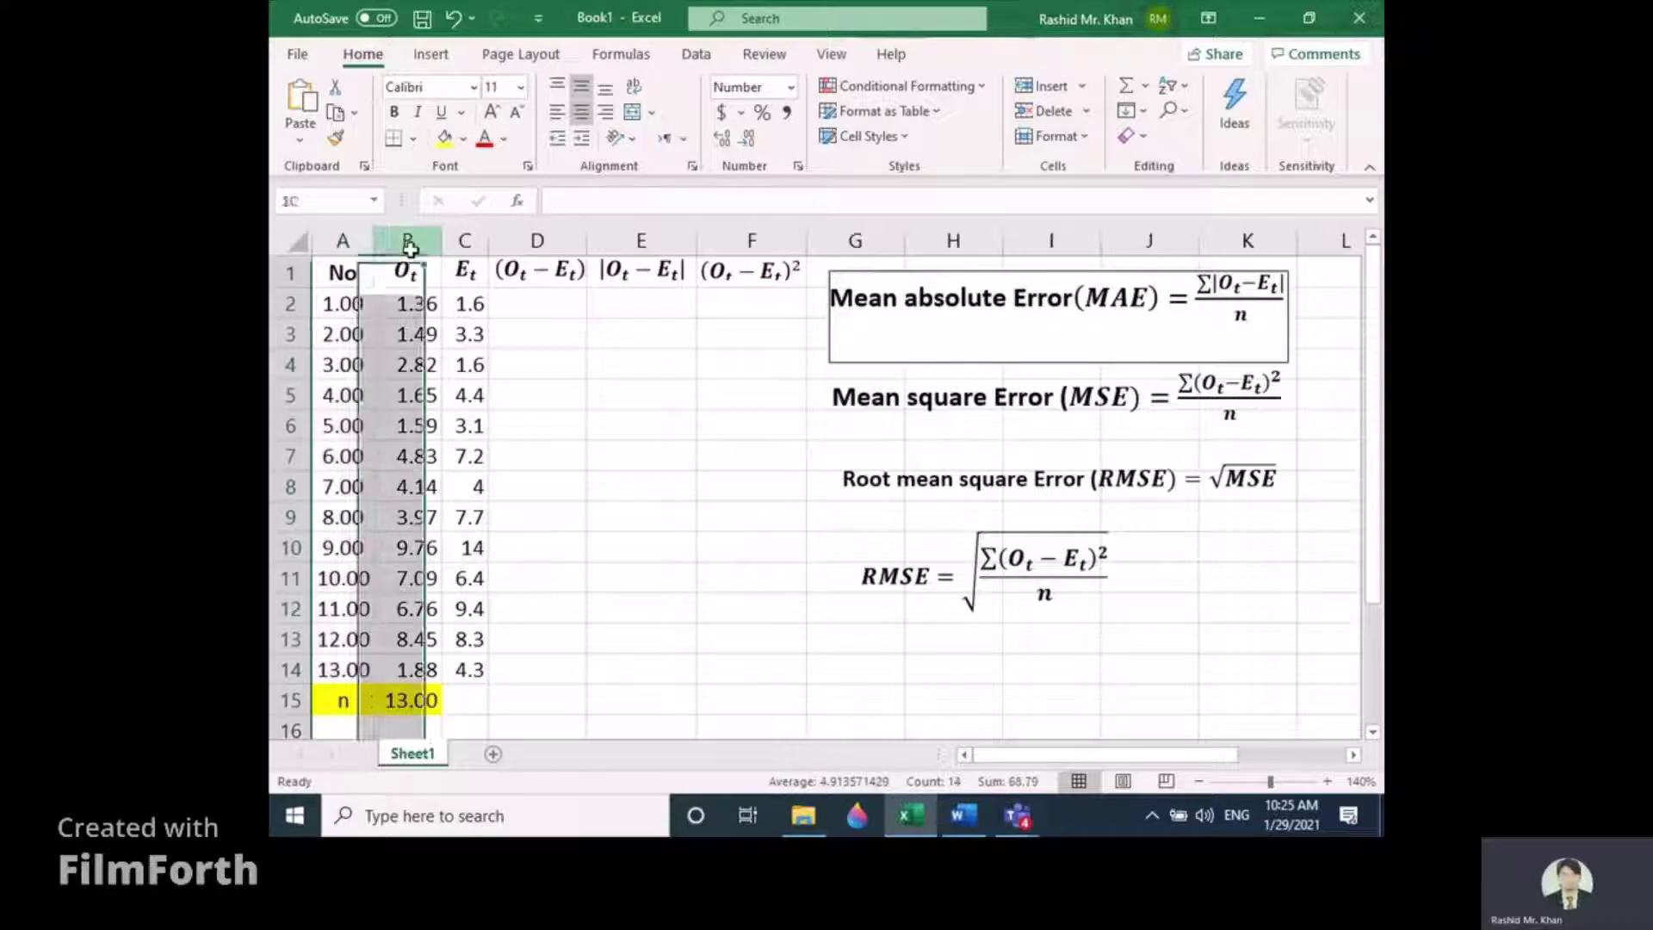
click(465, 241)
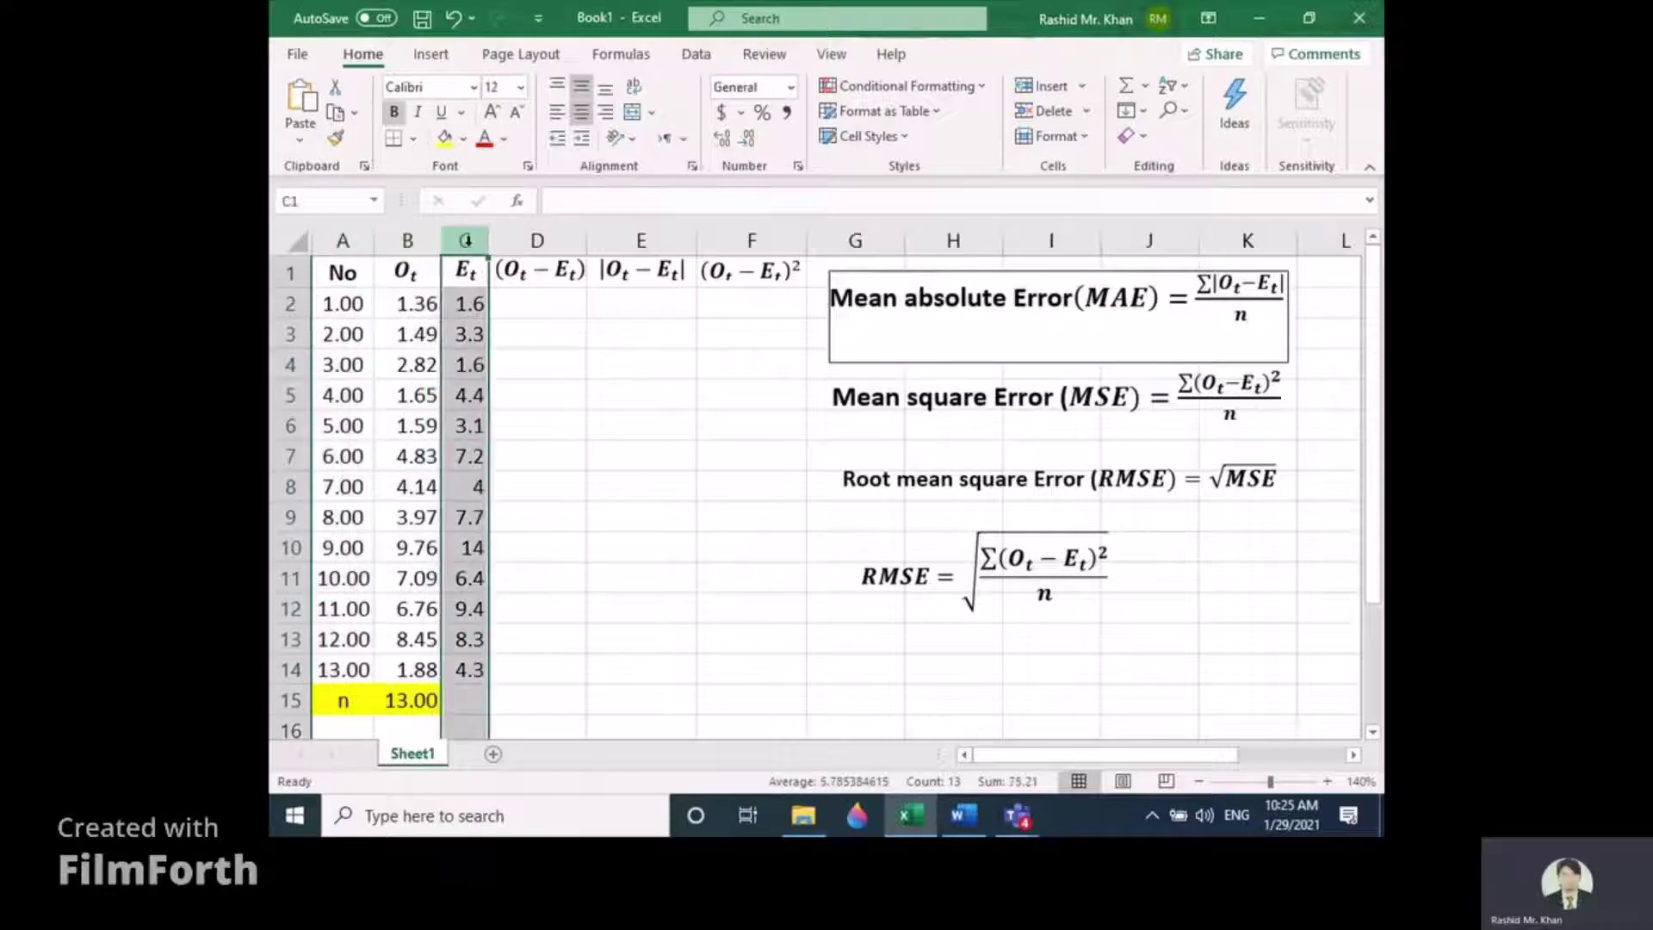
- Enter =B2-C2 in D2 and fill it down to D14
click(545, 300)
text(=)
click(428, 305)
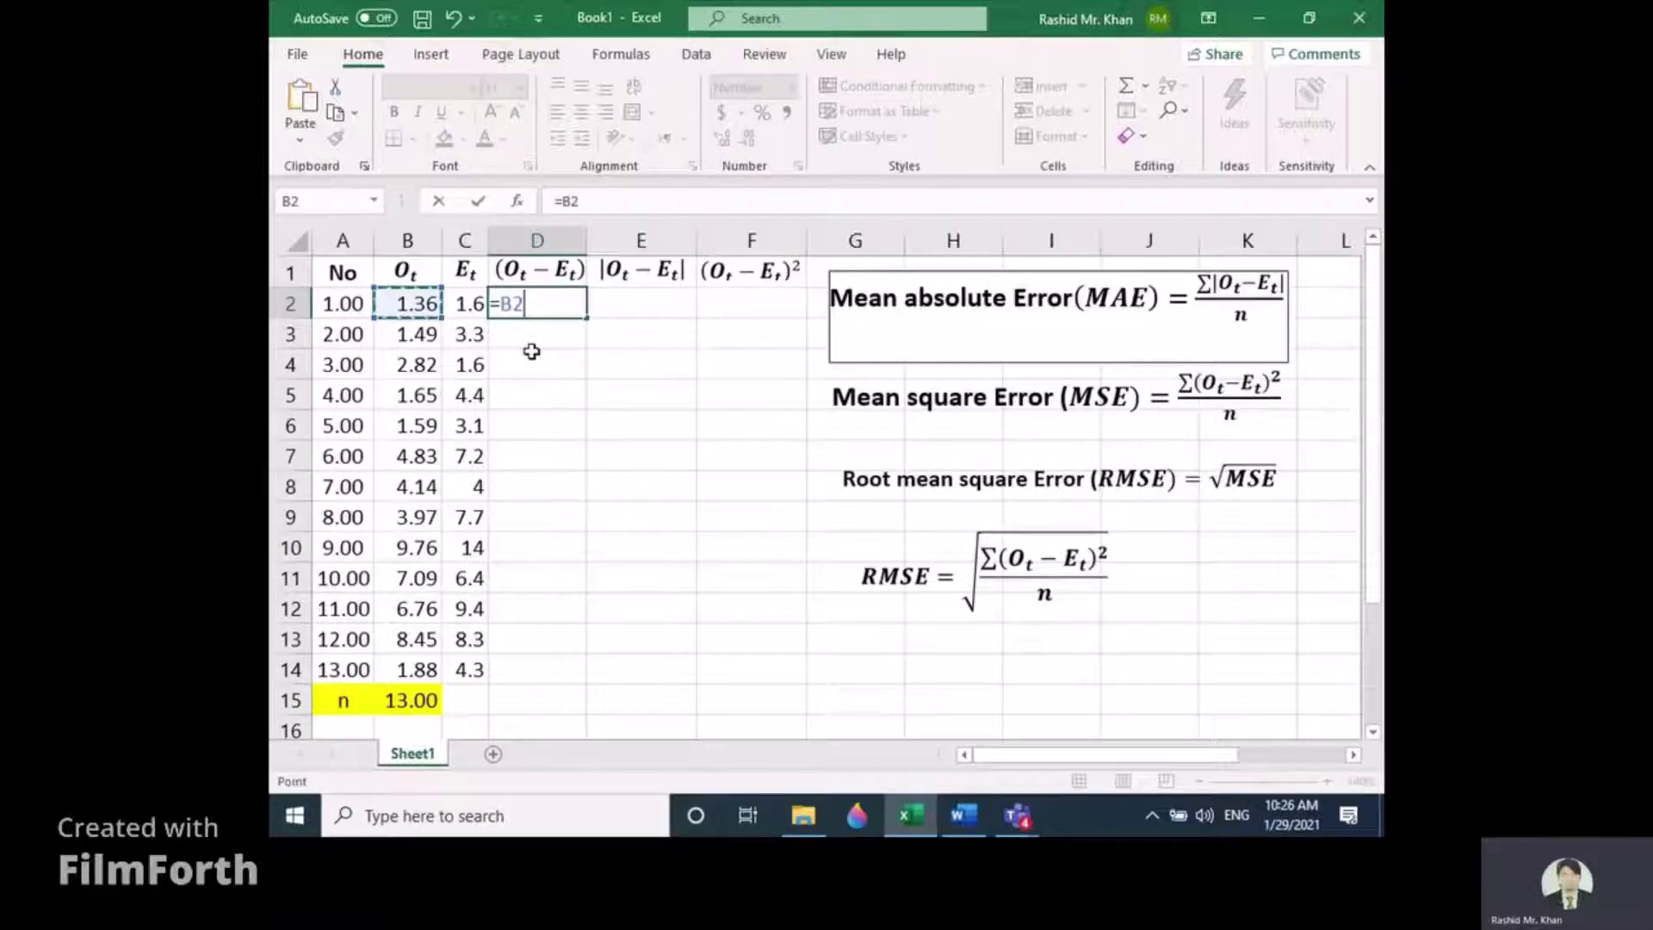
text(-)
click(466, 303)
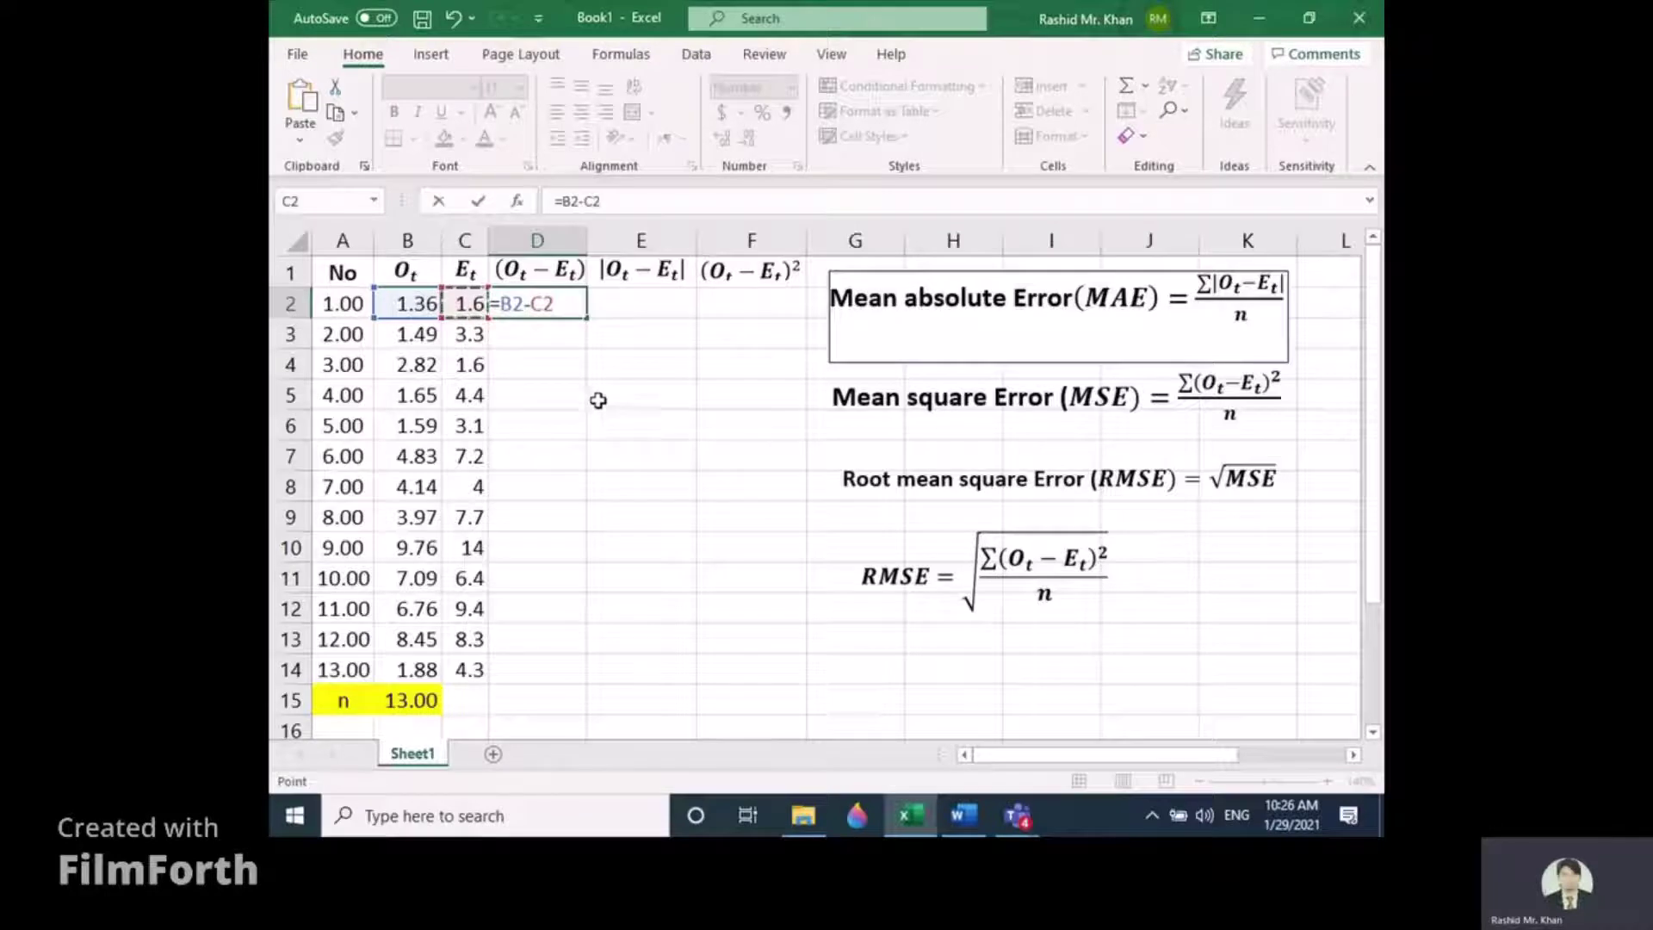
key(Return)
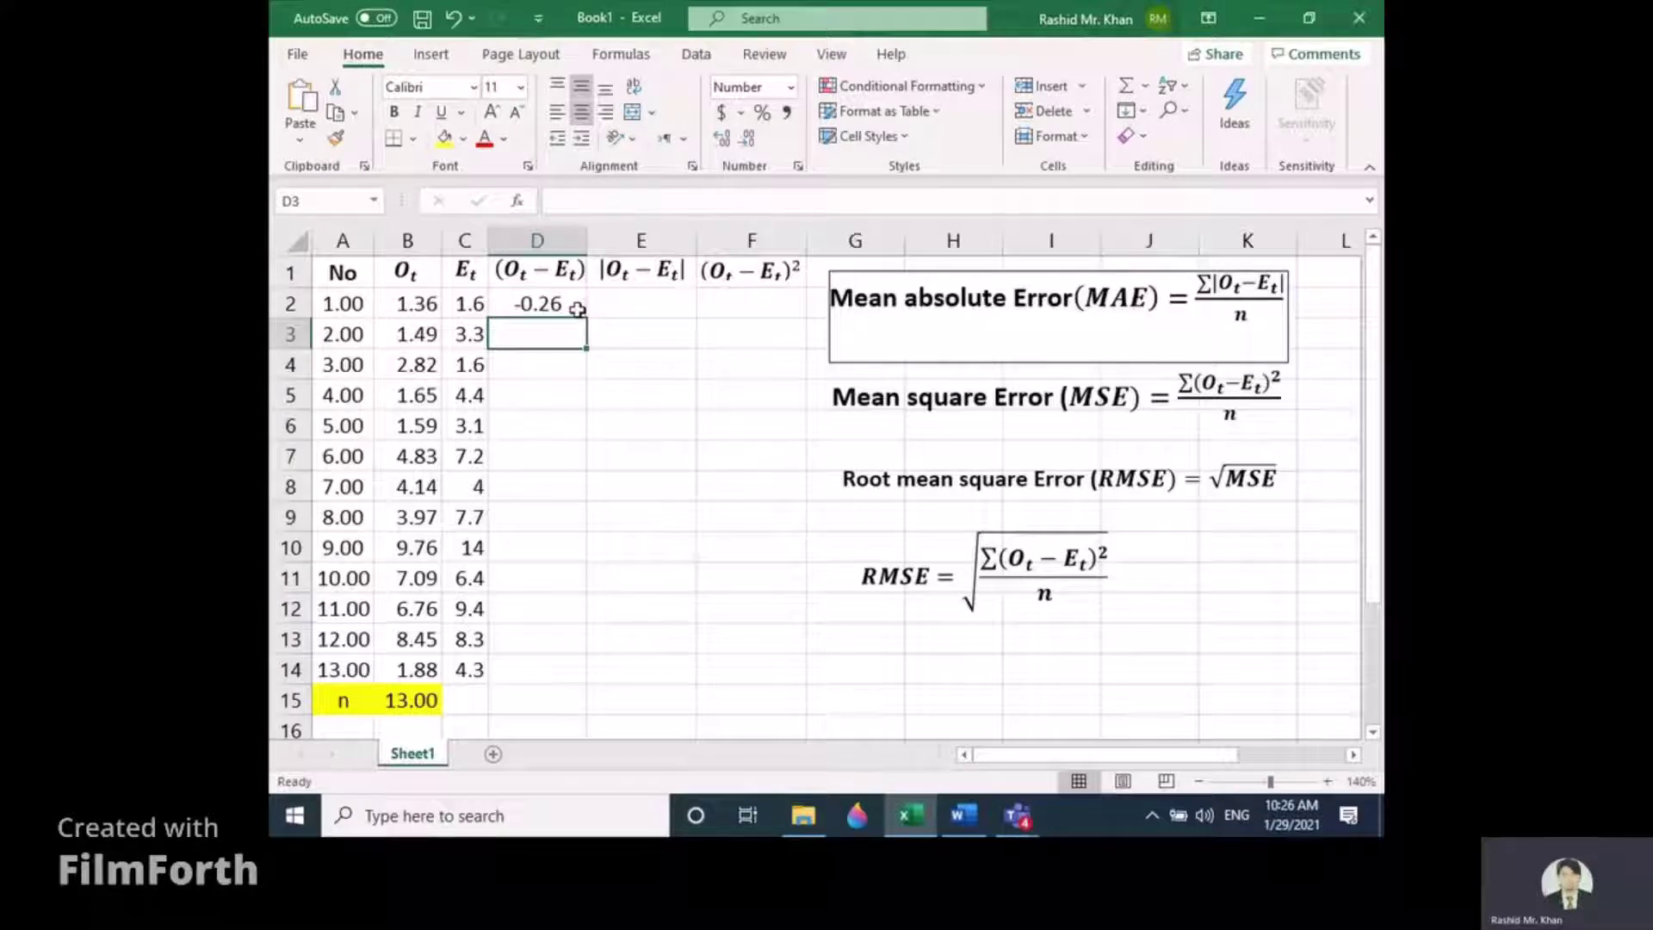
click(574, 308)
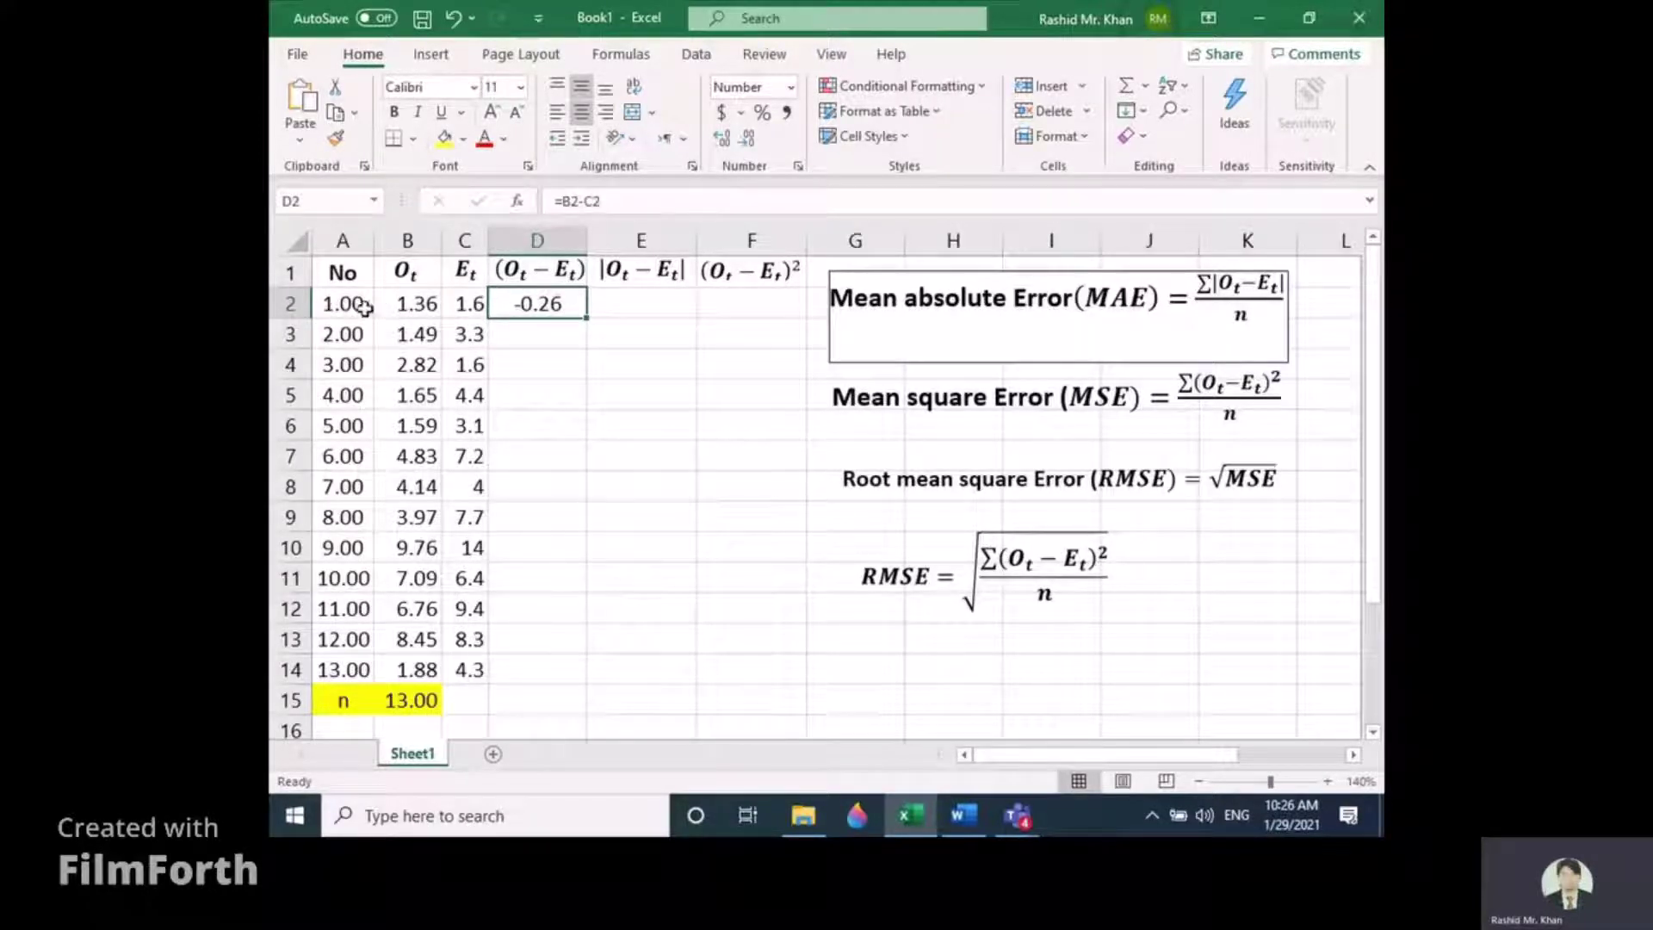
drag(586, 318, 580, 675)
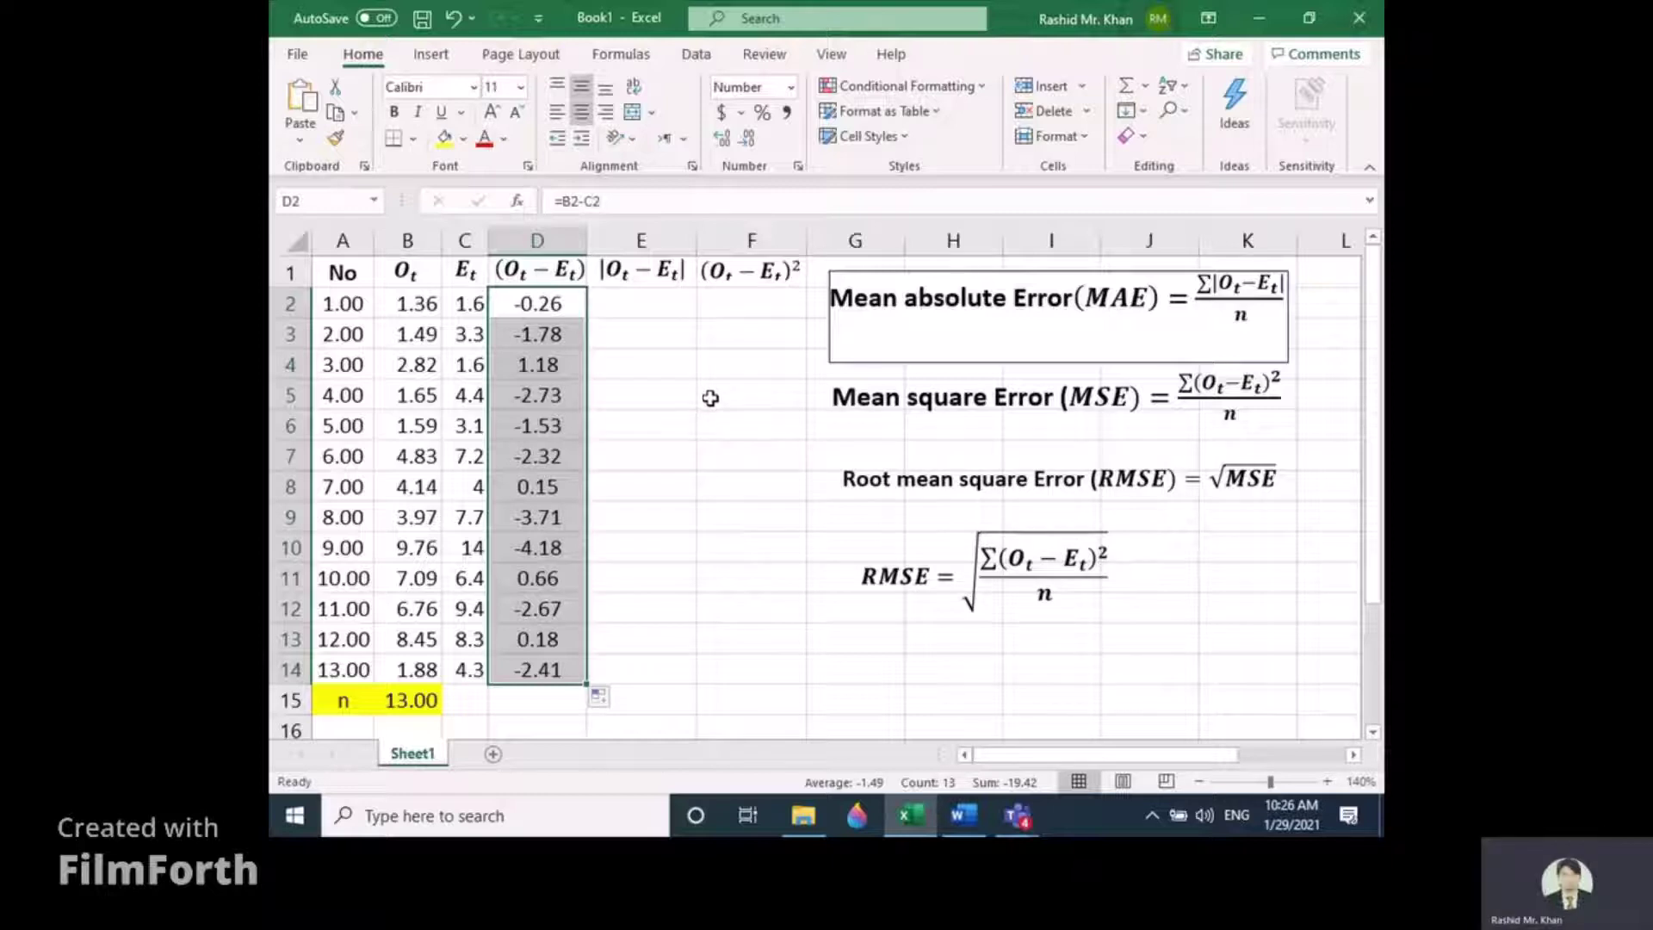
click(641, 308)
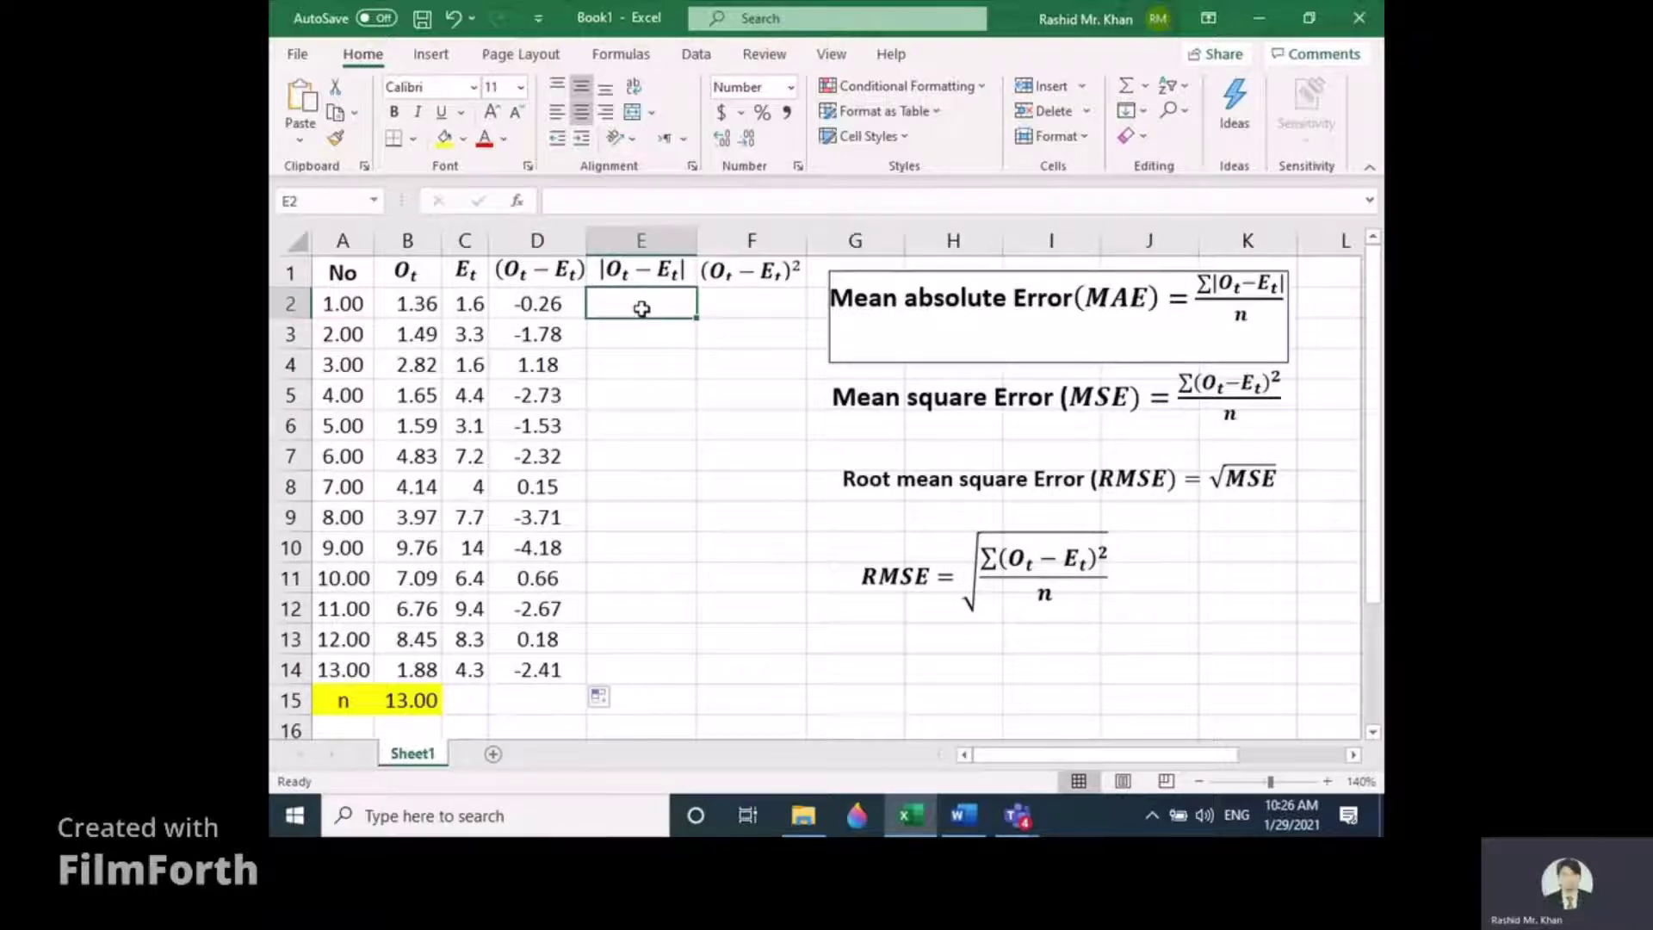
- Enter =ABS(D2) in E2 and fill it down to E14, giving 0.26 through 2.41
text(=)
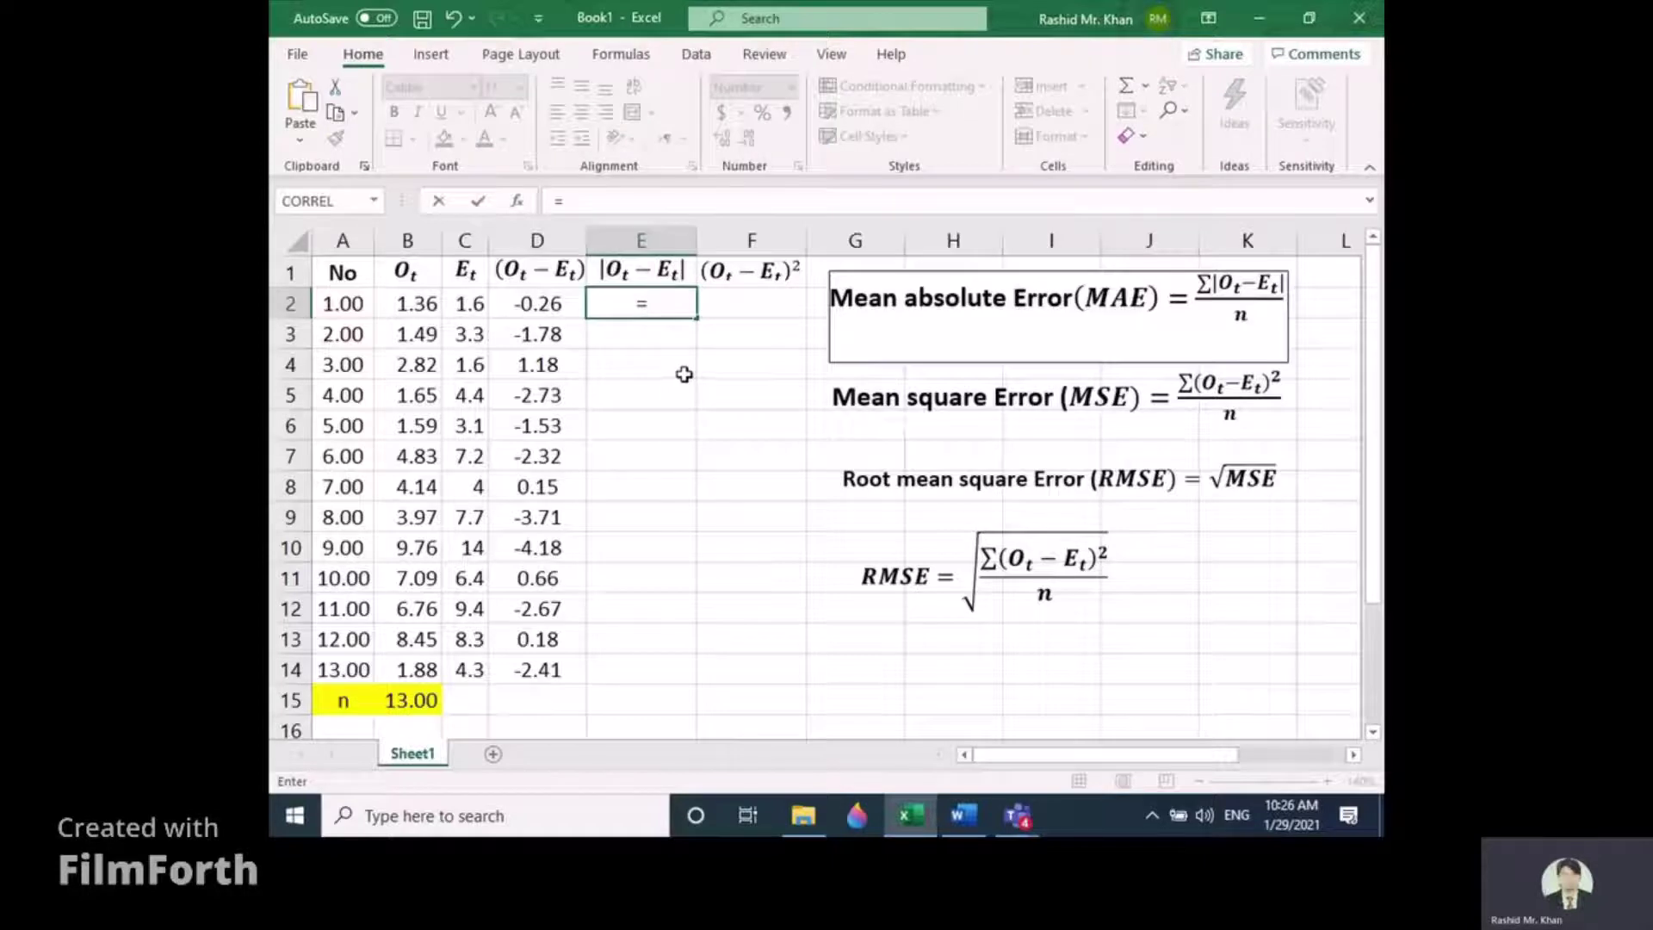
text(ab)
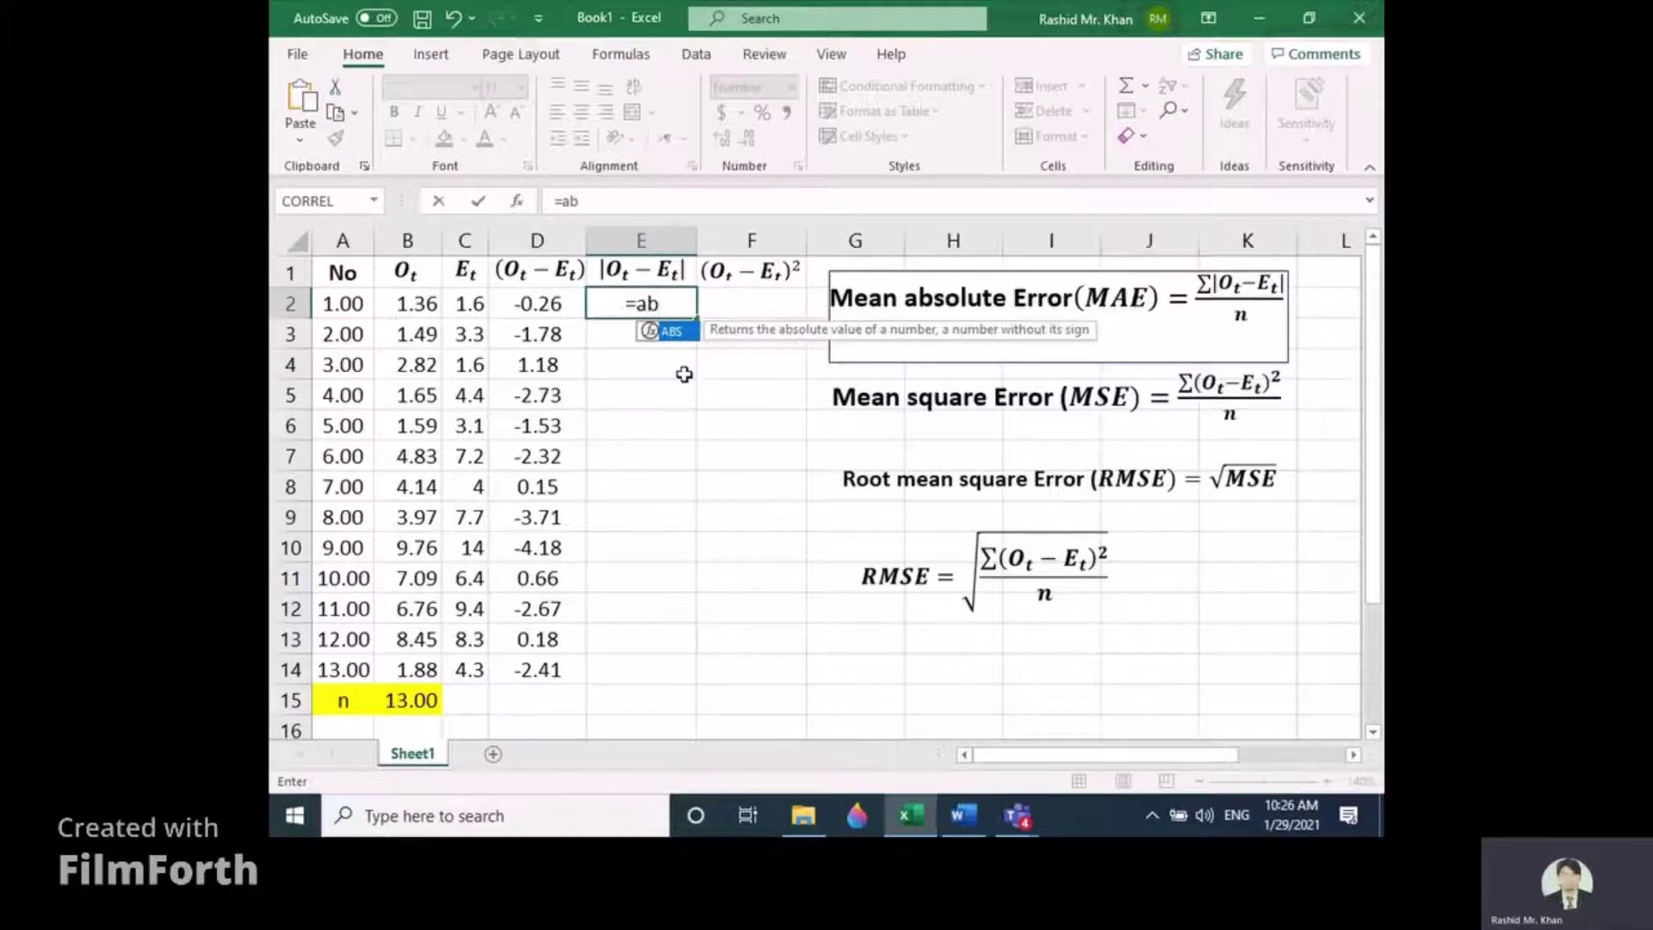
text(s)
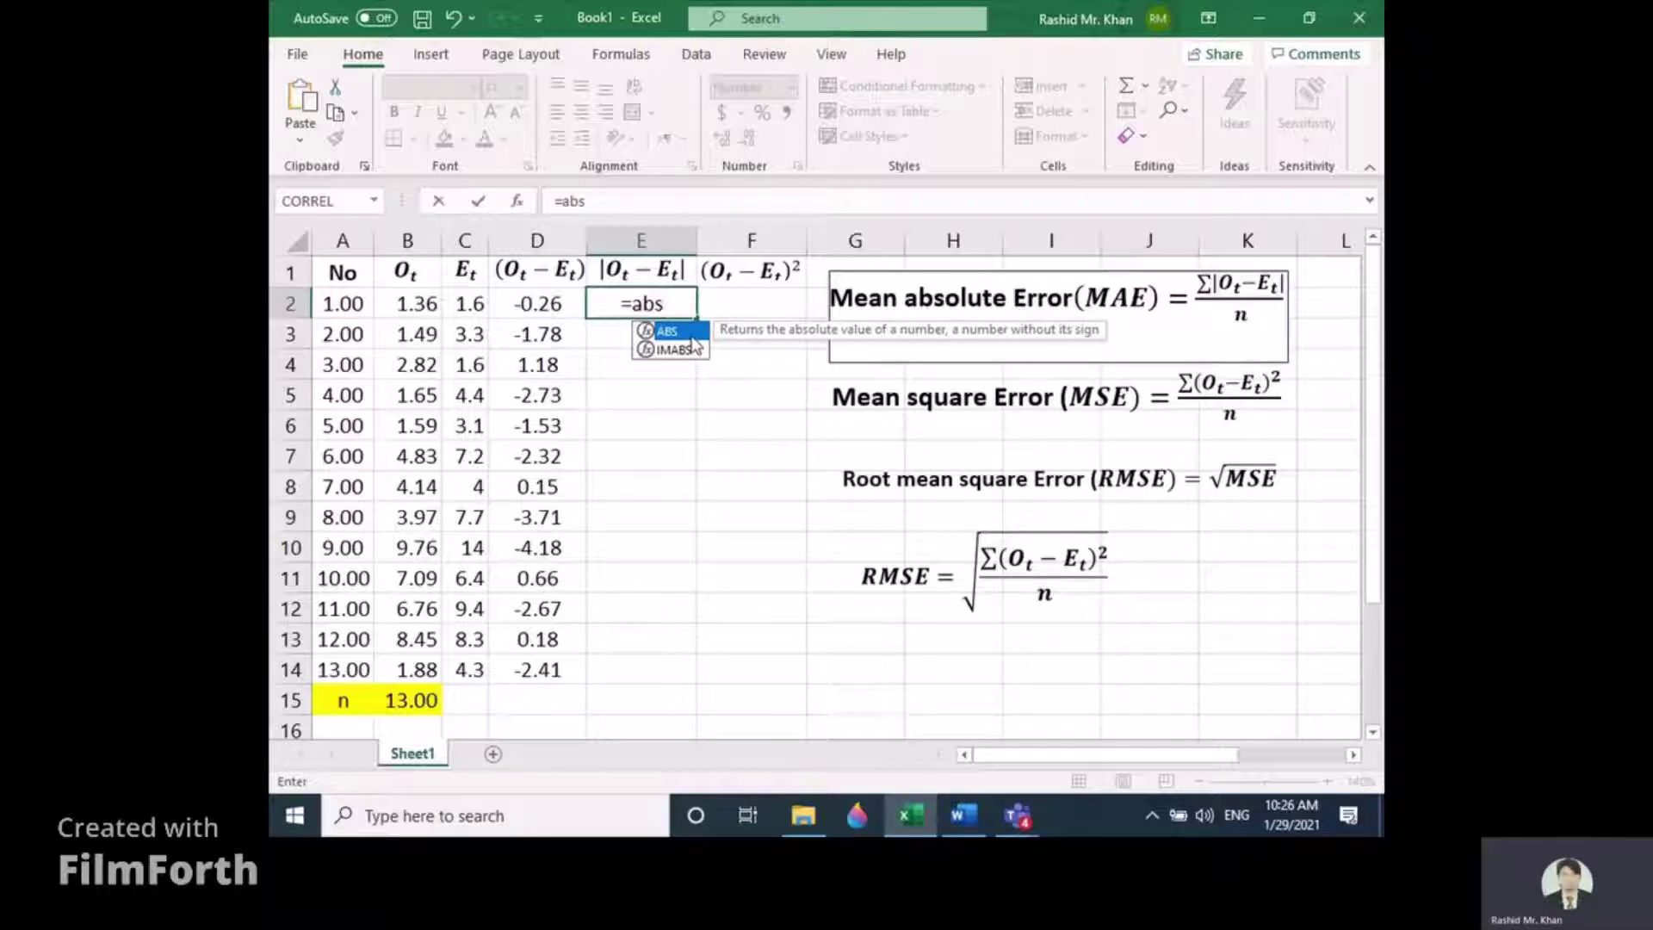
key(Tab)
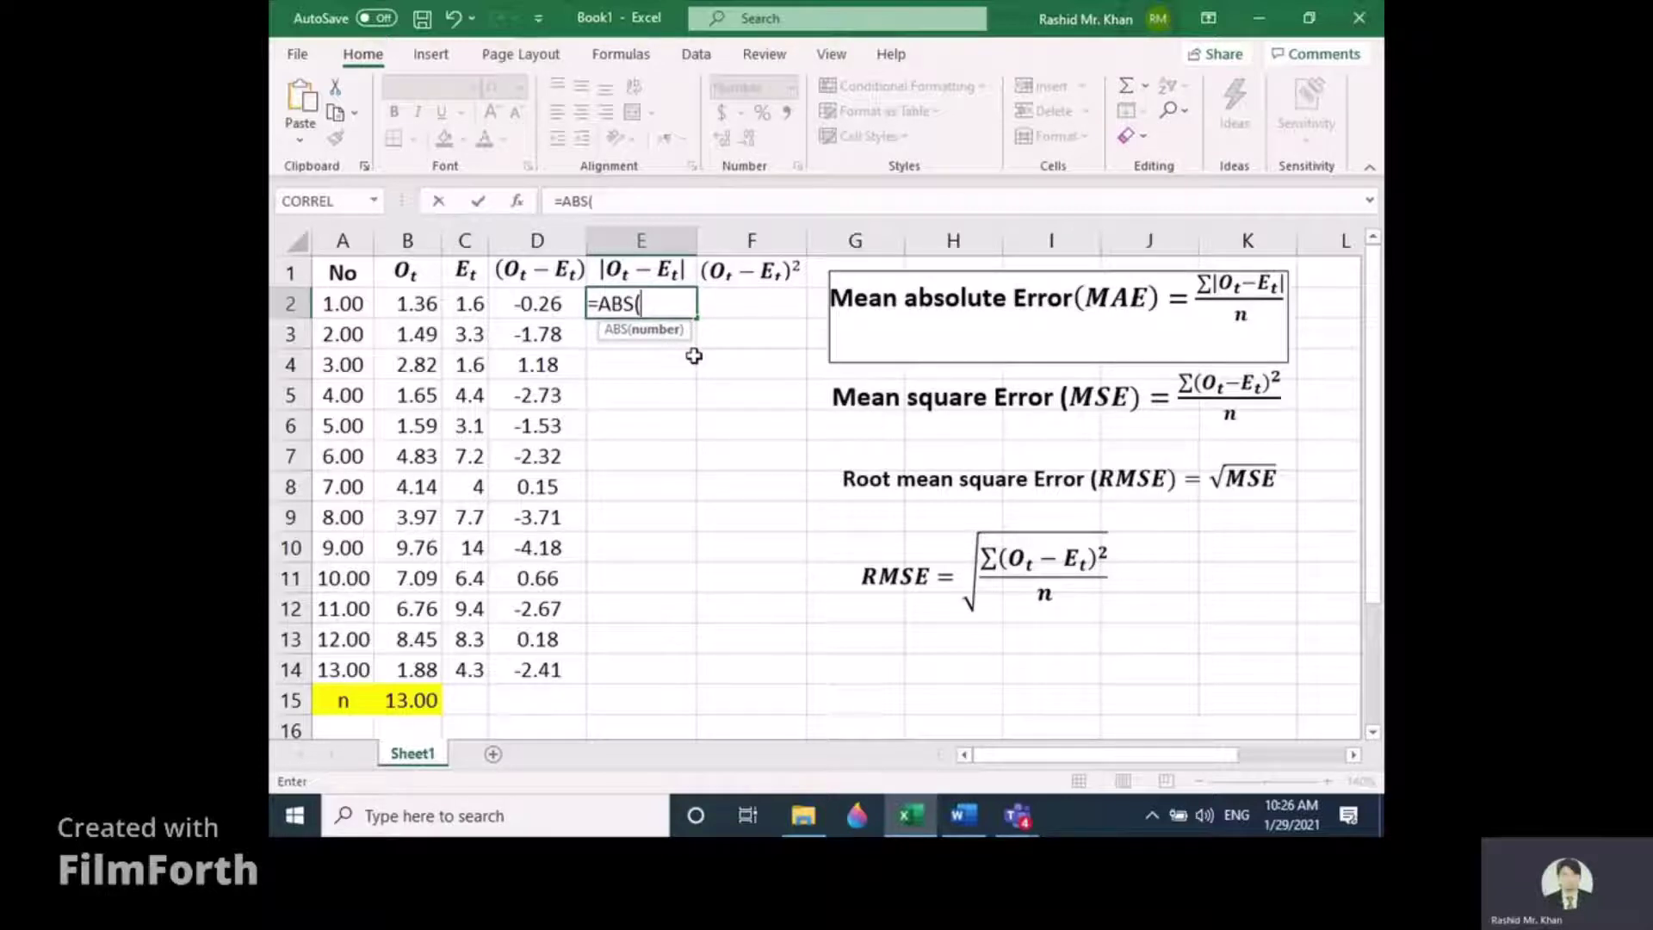
click(542, 301)
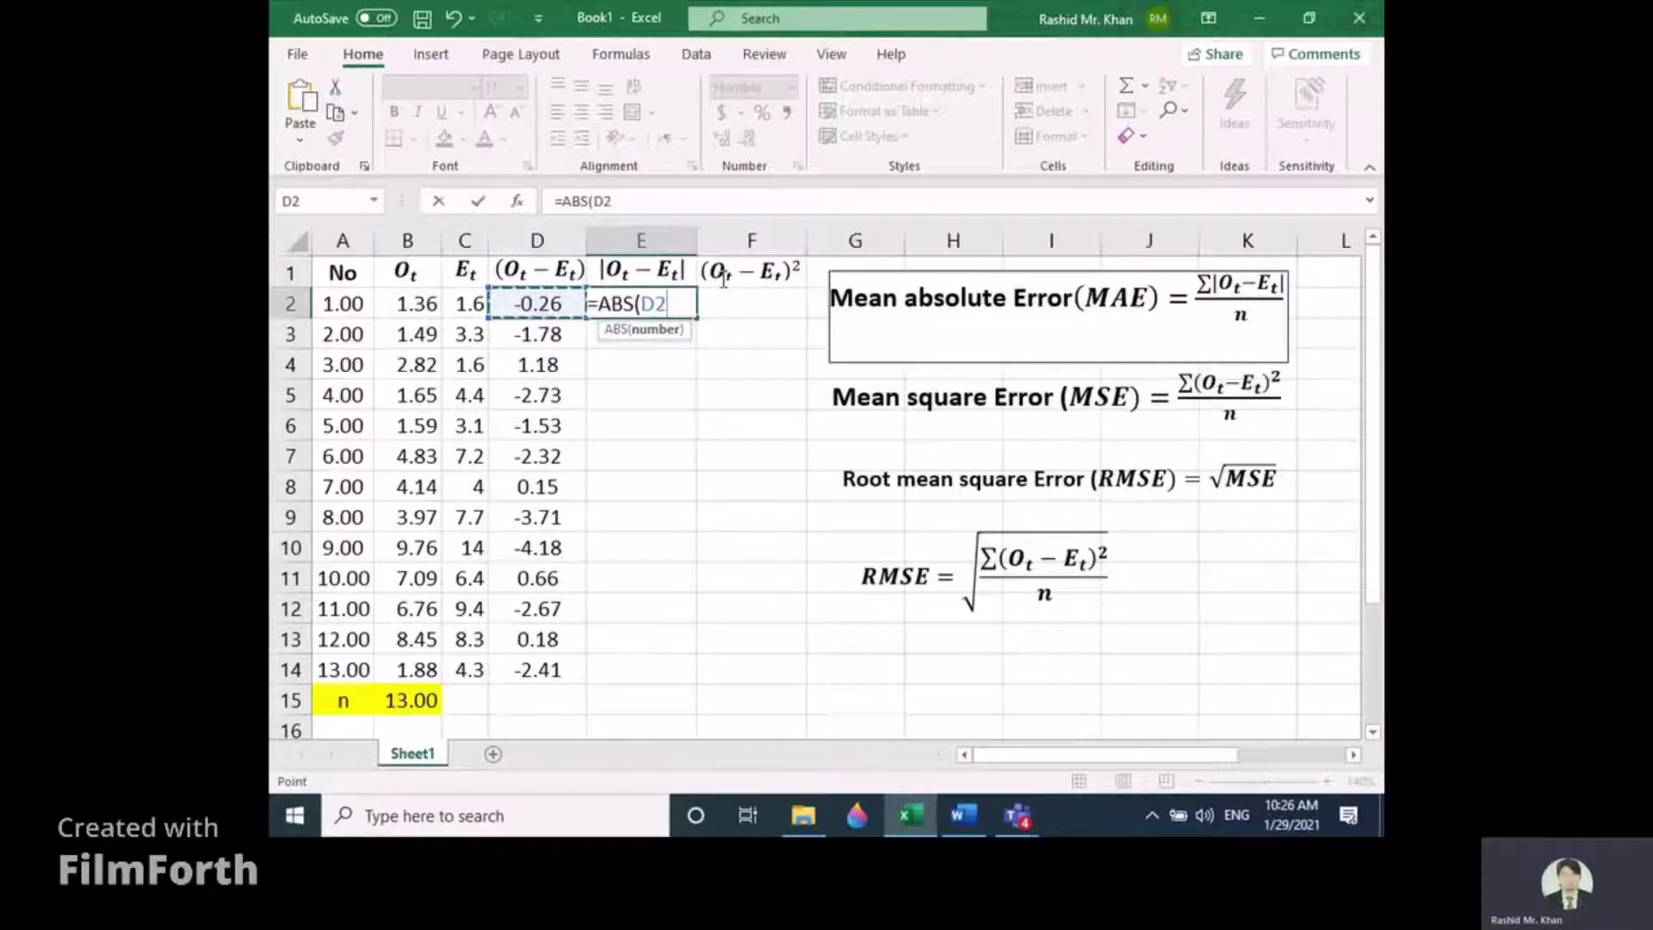
key(F2)
text())
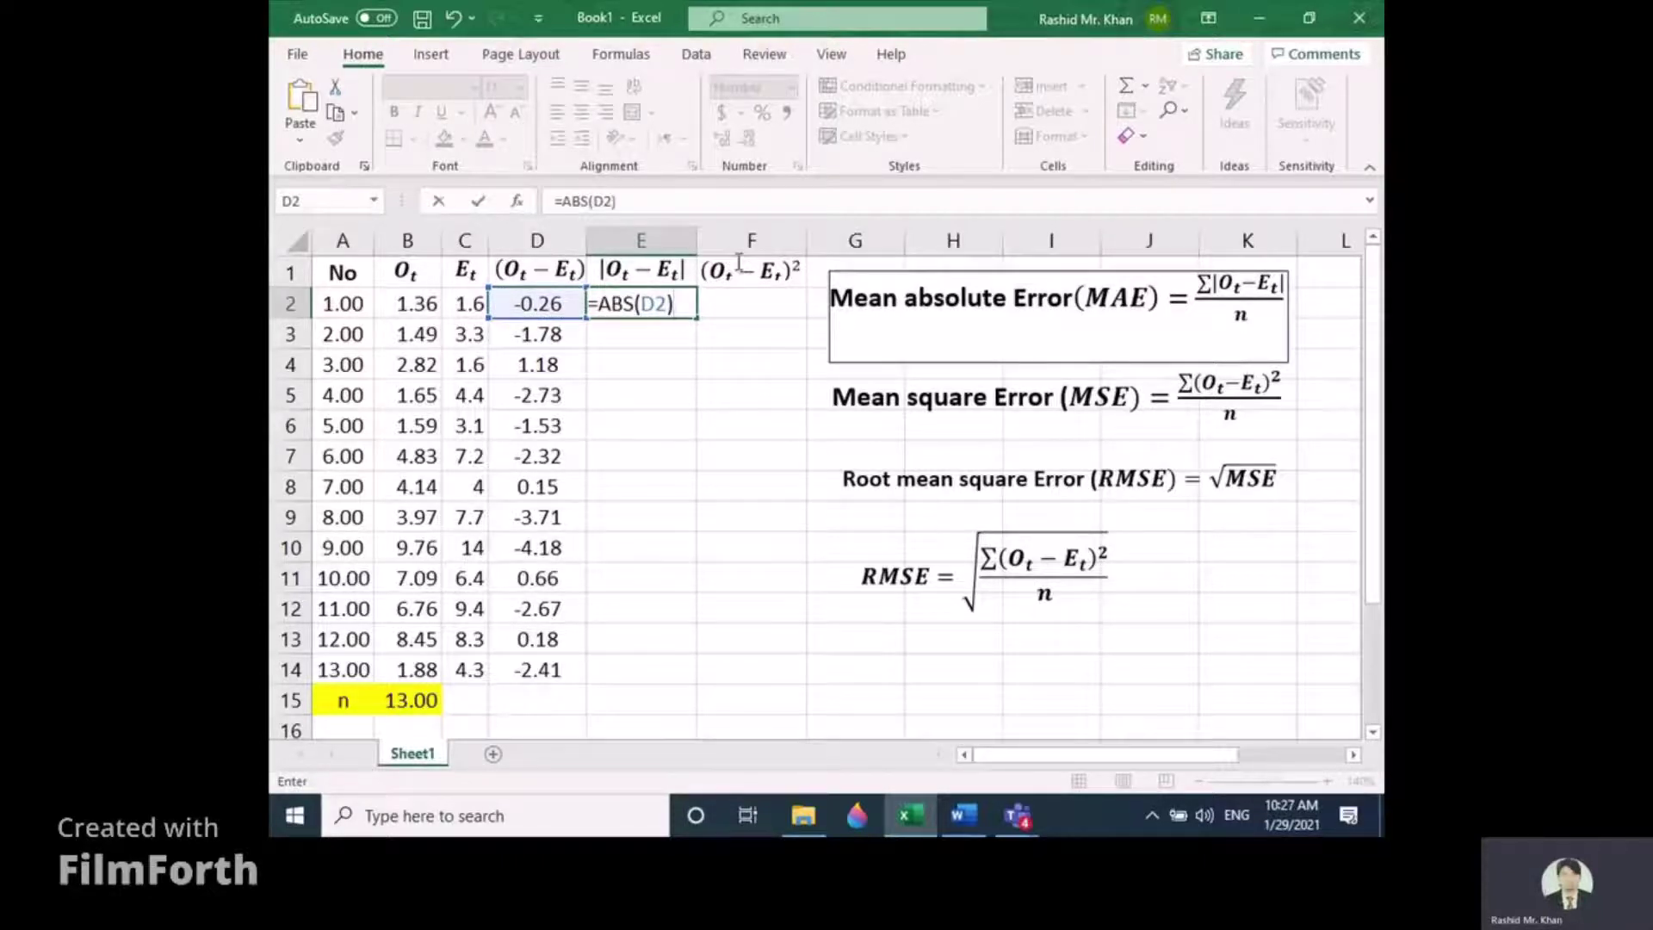
key(Return)
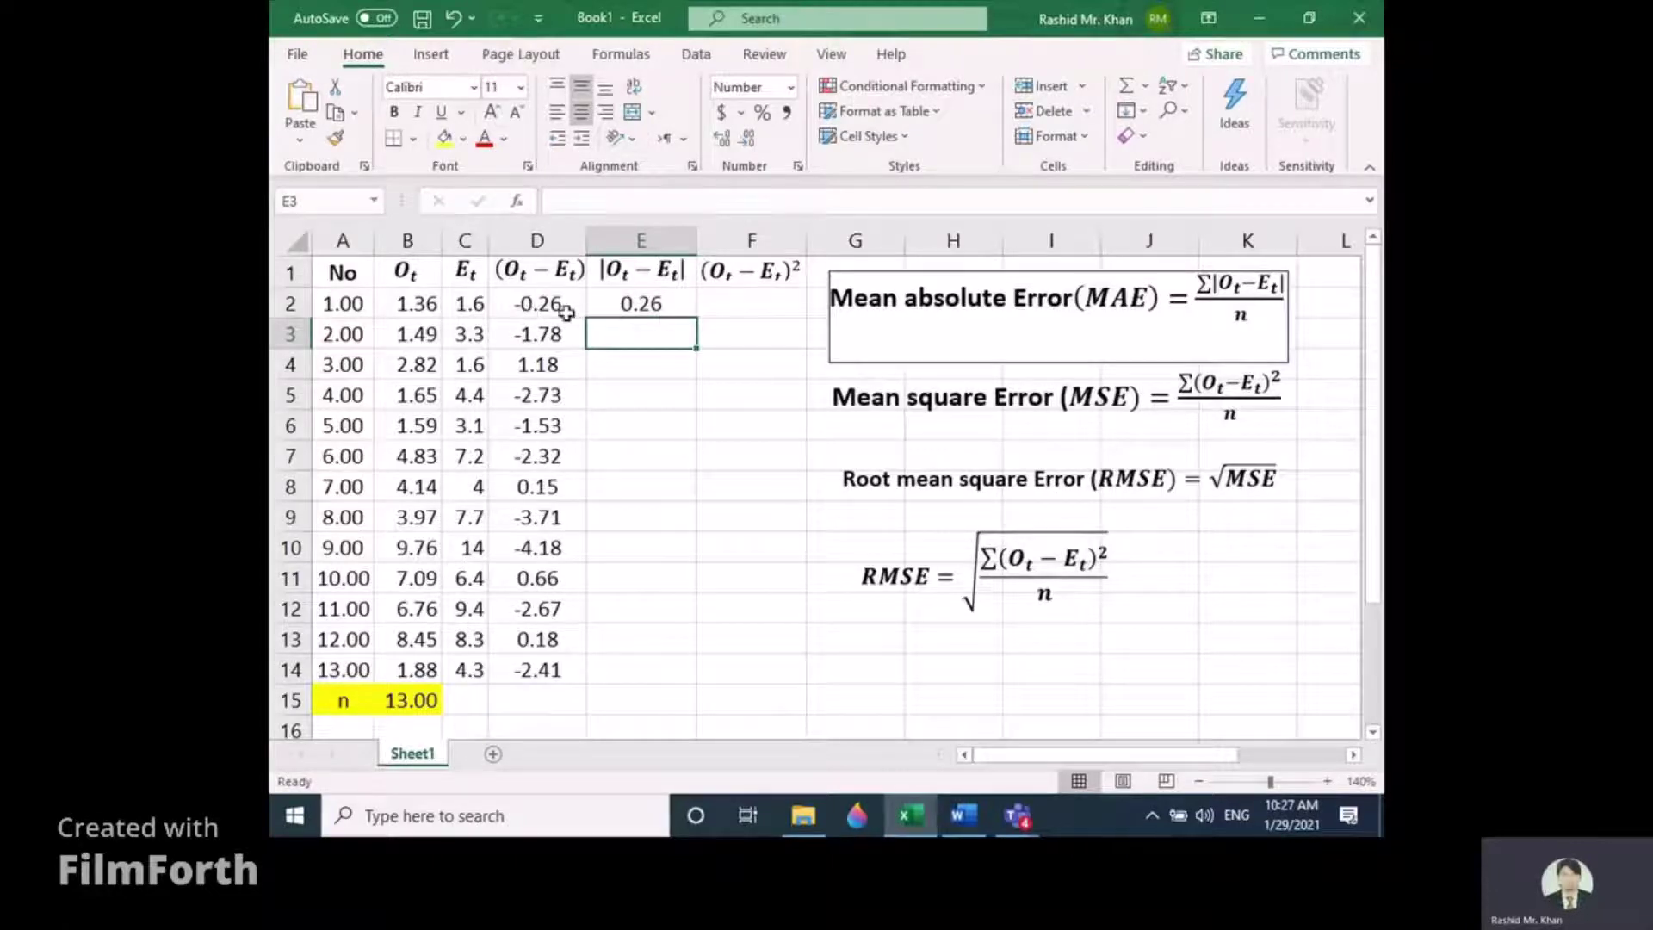
click(669, 306)
drag(695, 318, 699, 680)
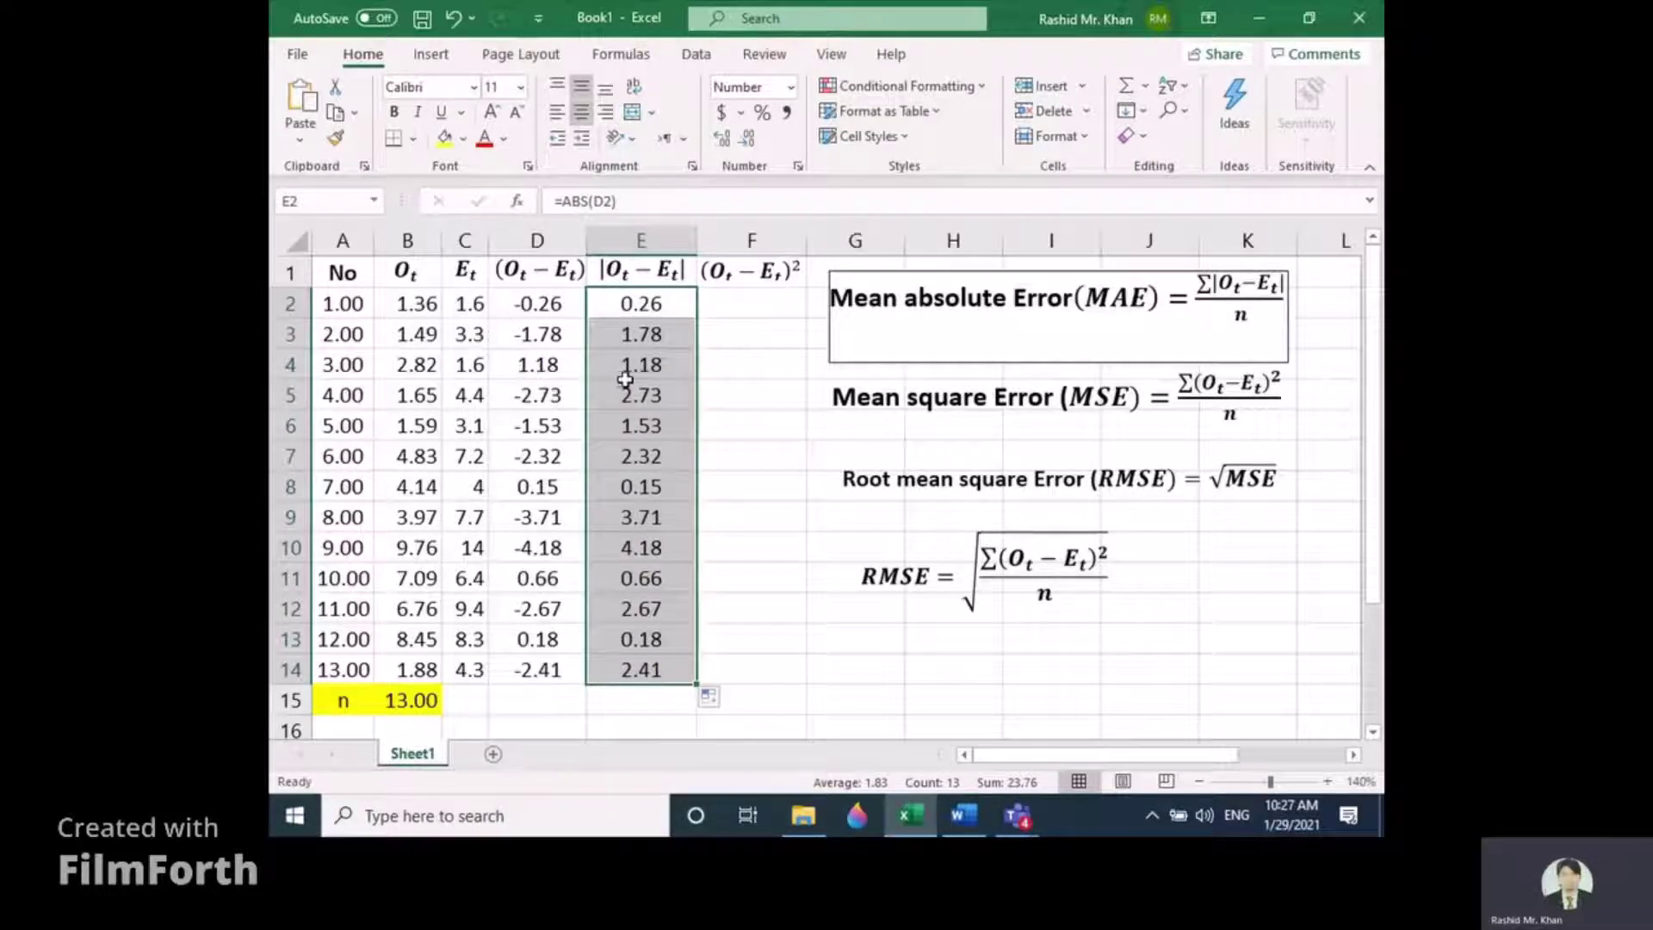
click(643, 368)
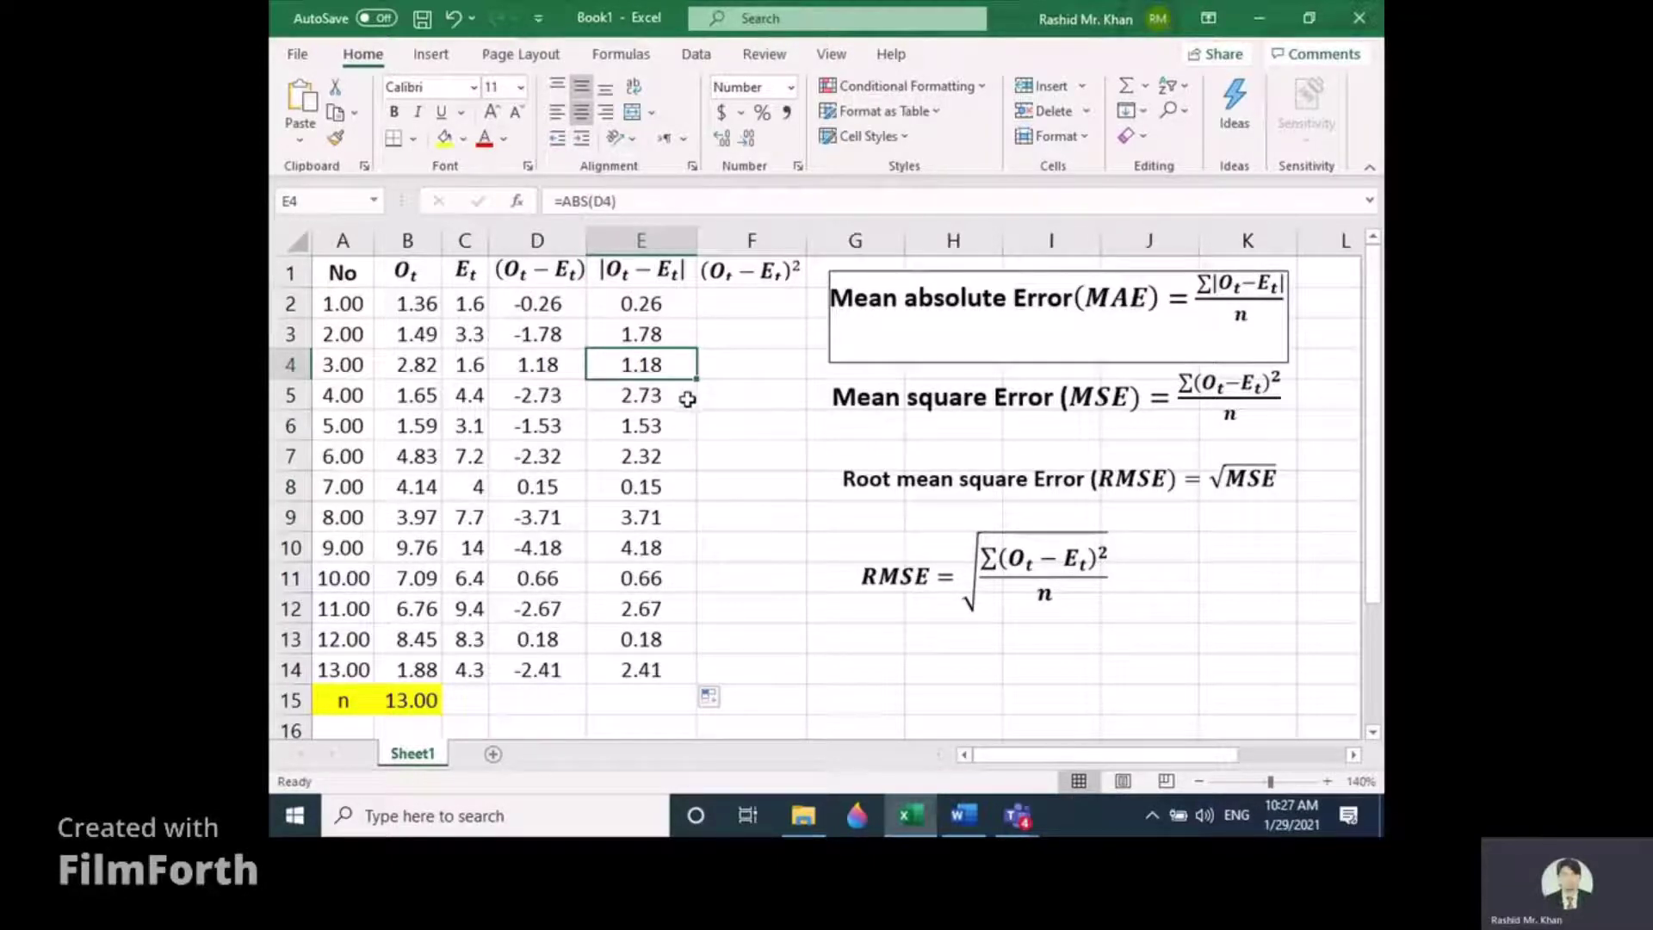
- Enter =(D2)^2 in F2 and fill it down to F14, giving 0.07 through 5.81
click(732, 311)
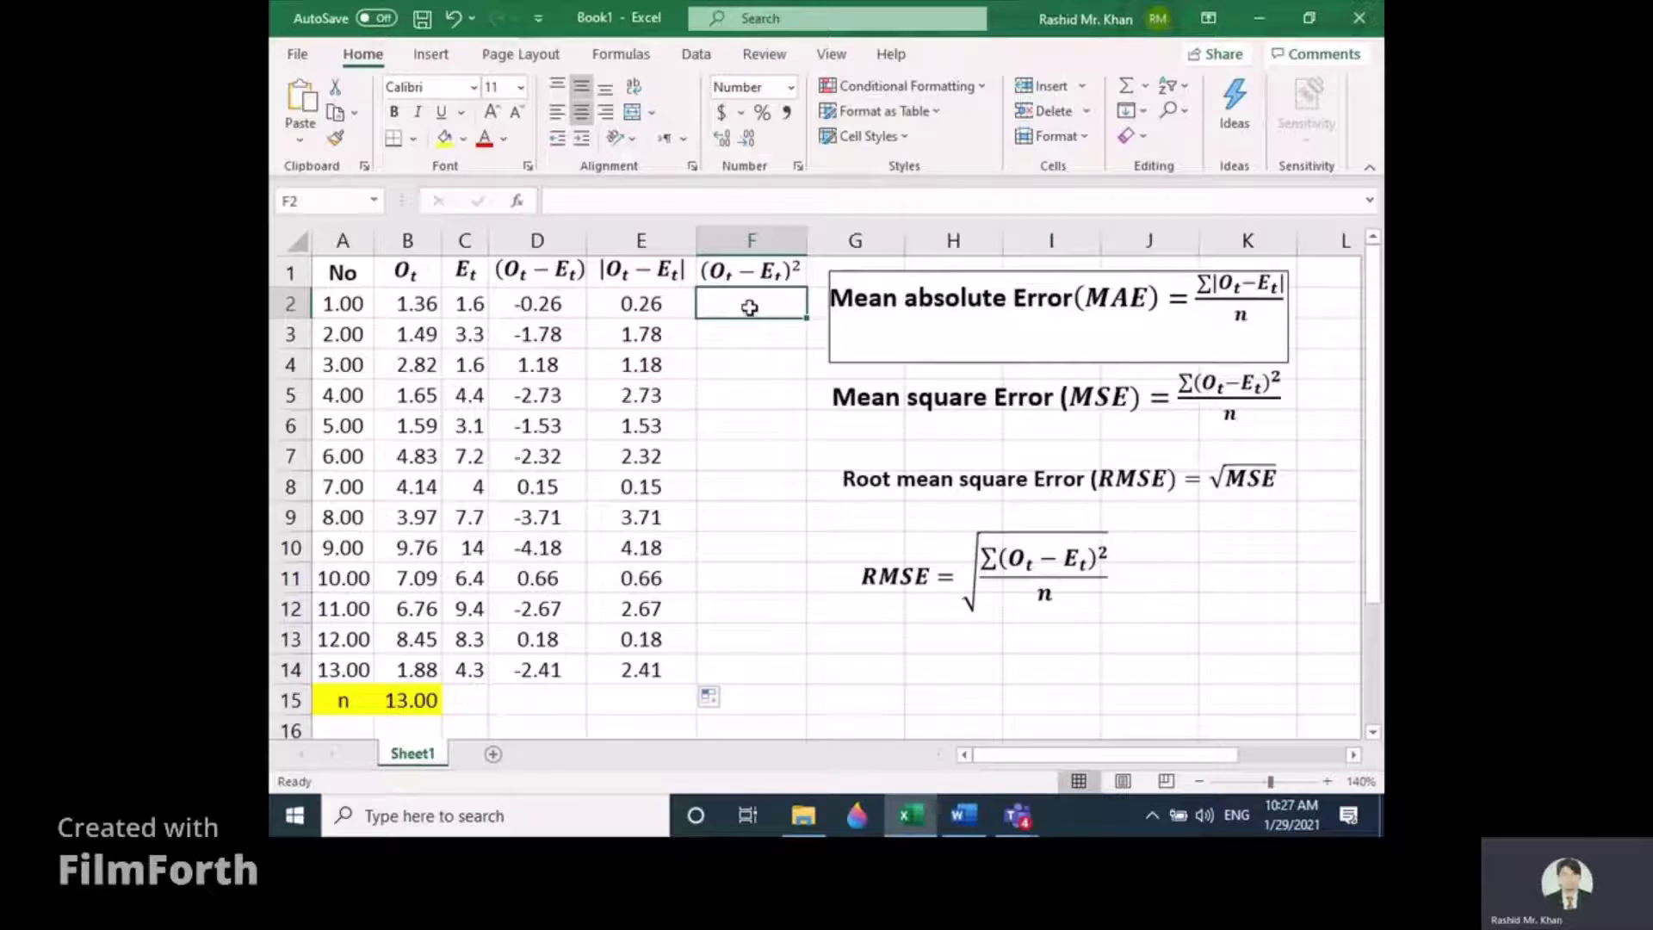
text(=)
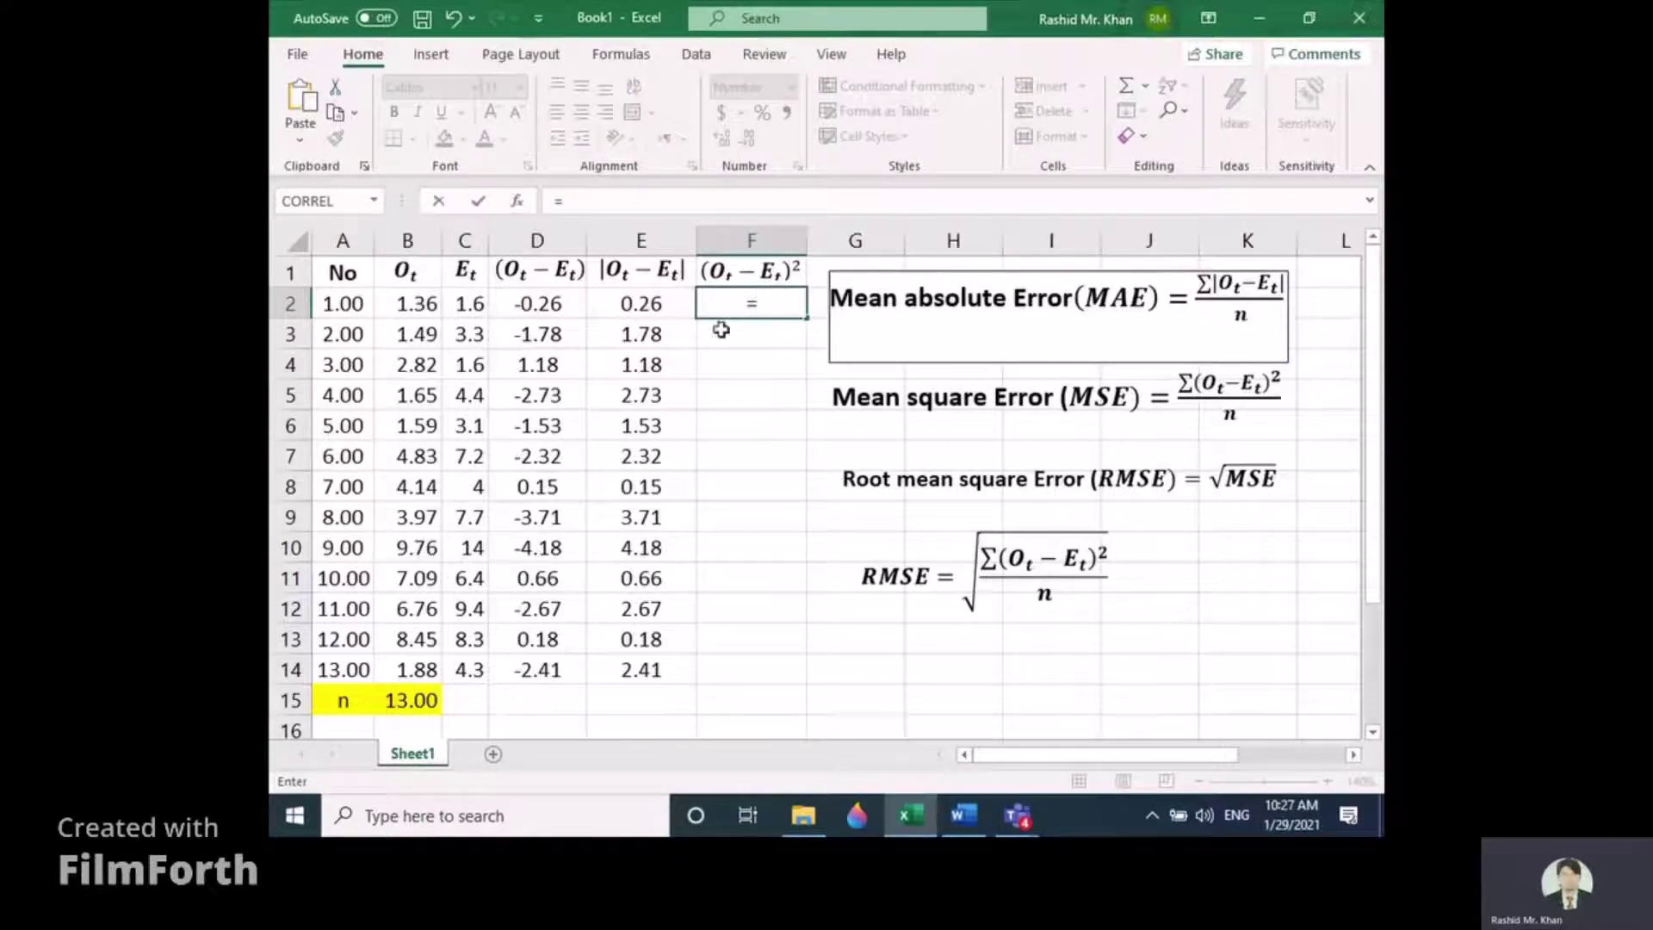
text(()
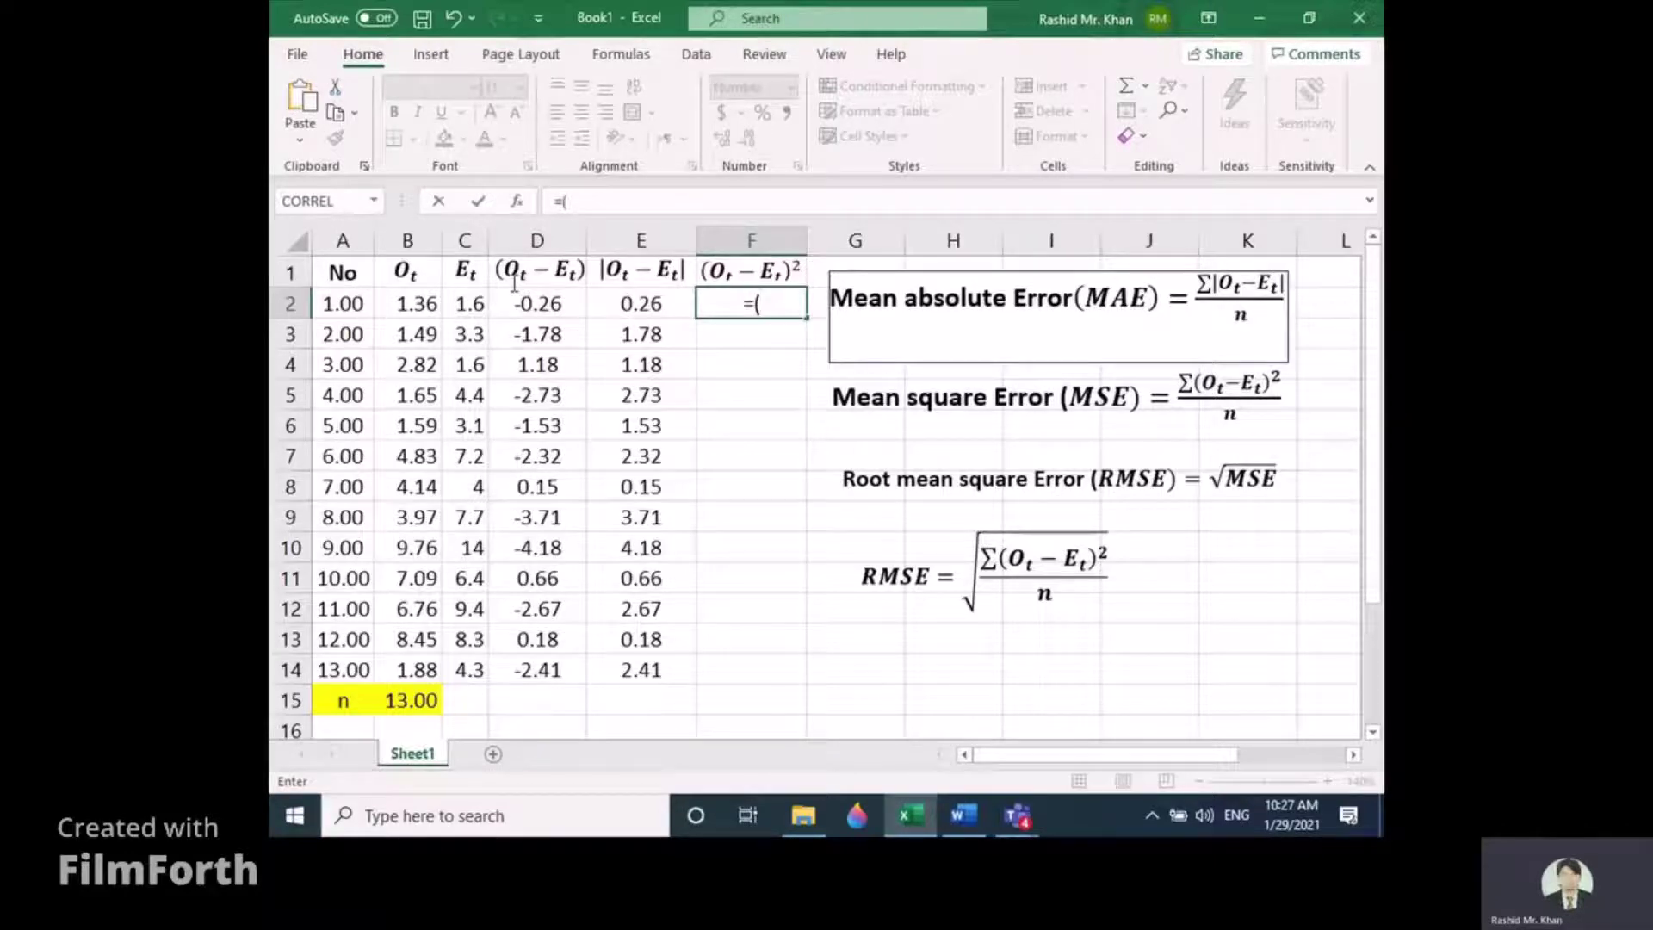
click(553, 307)
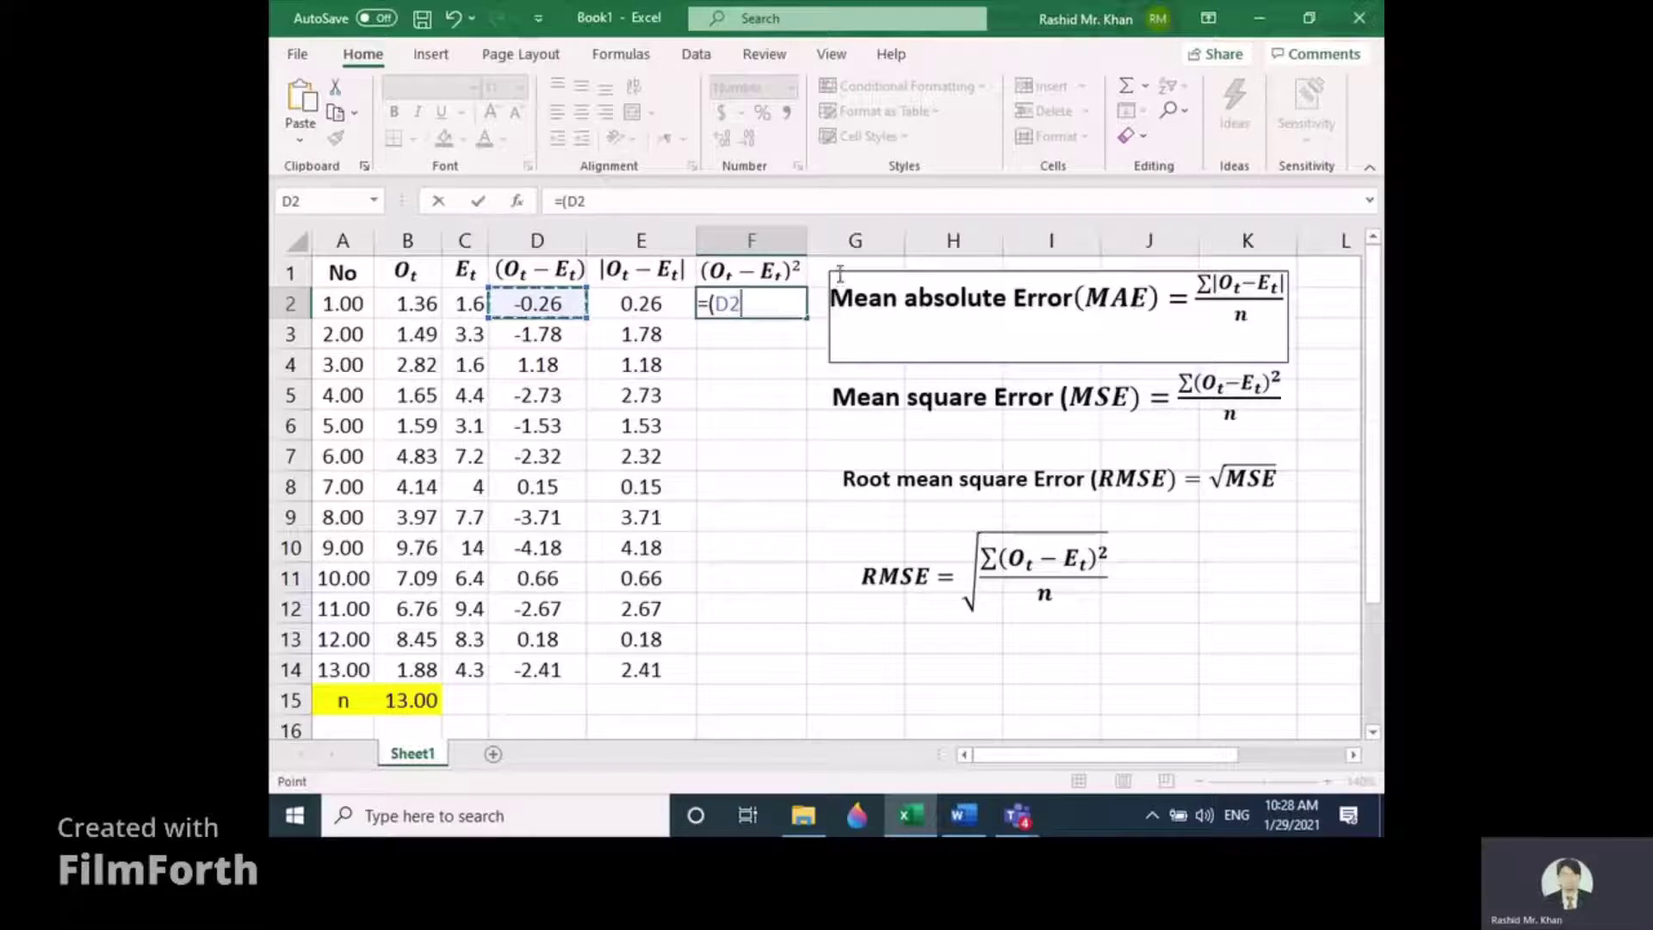
text()^2)
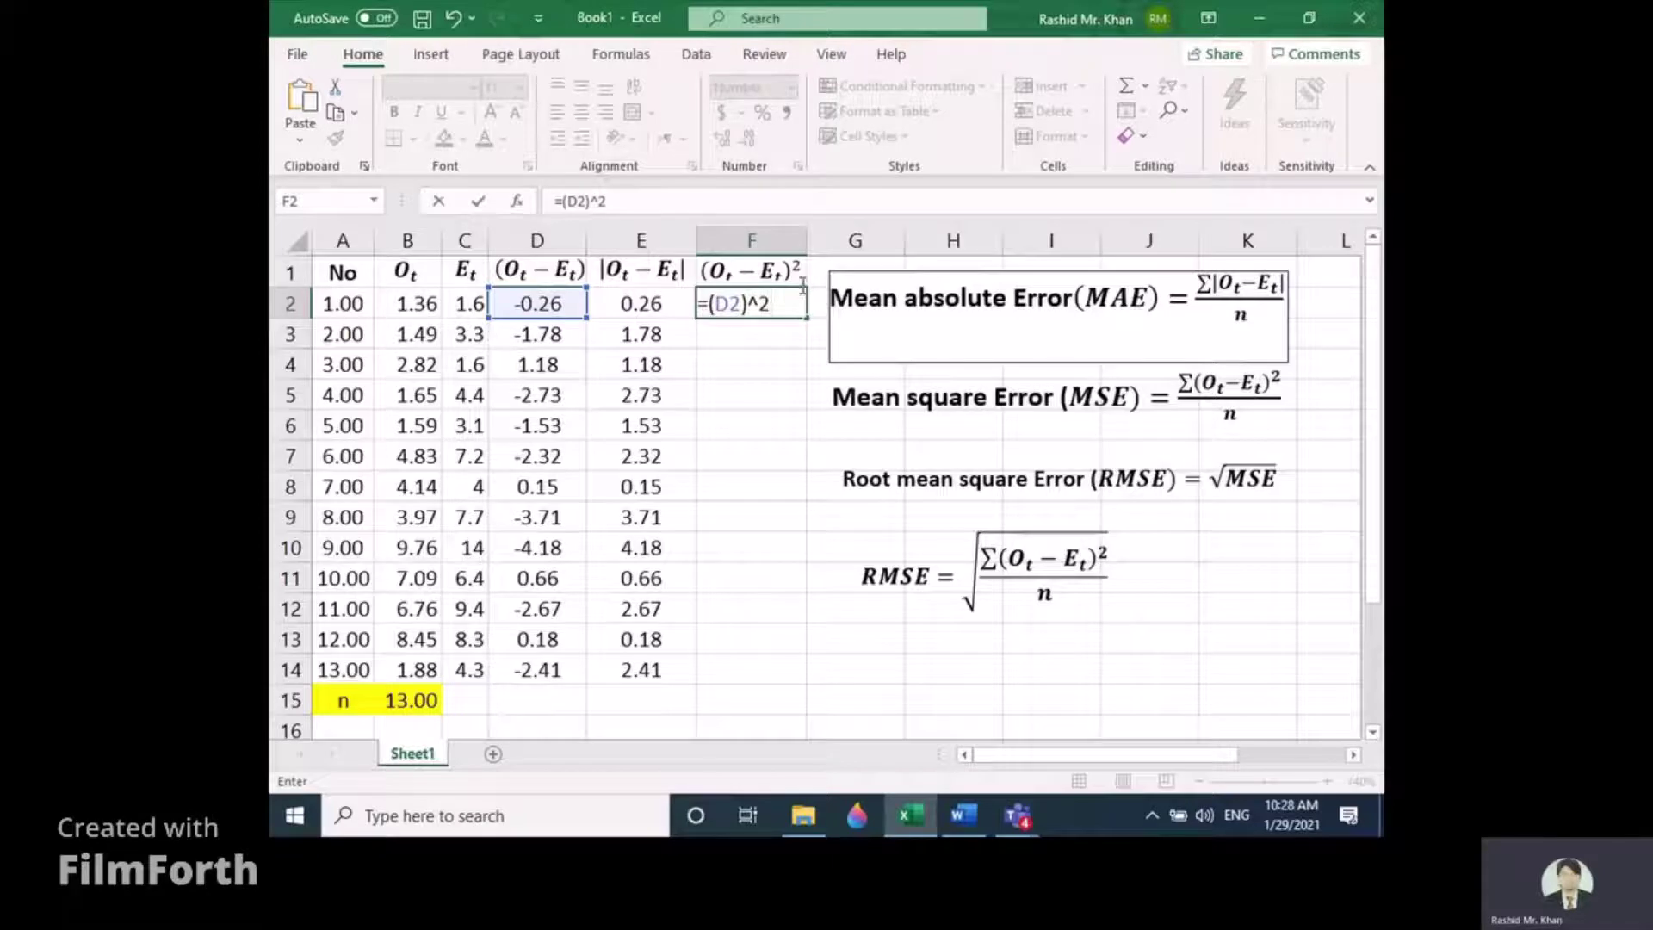
key(Return)
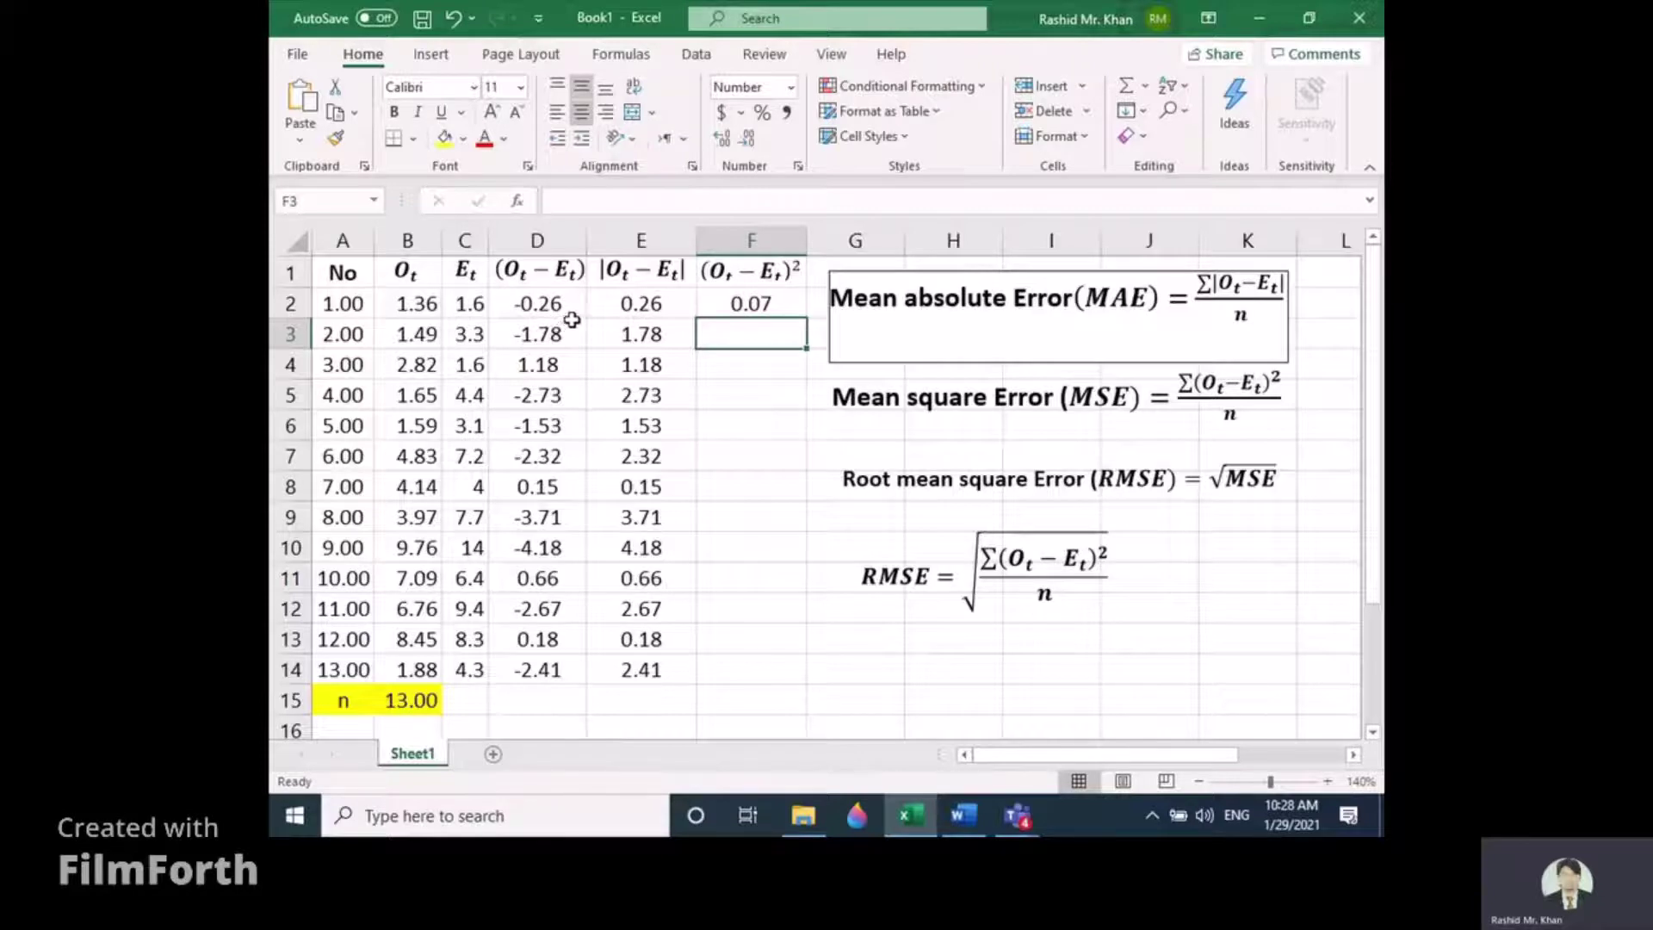
click(765, 303)
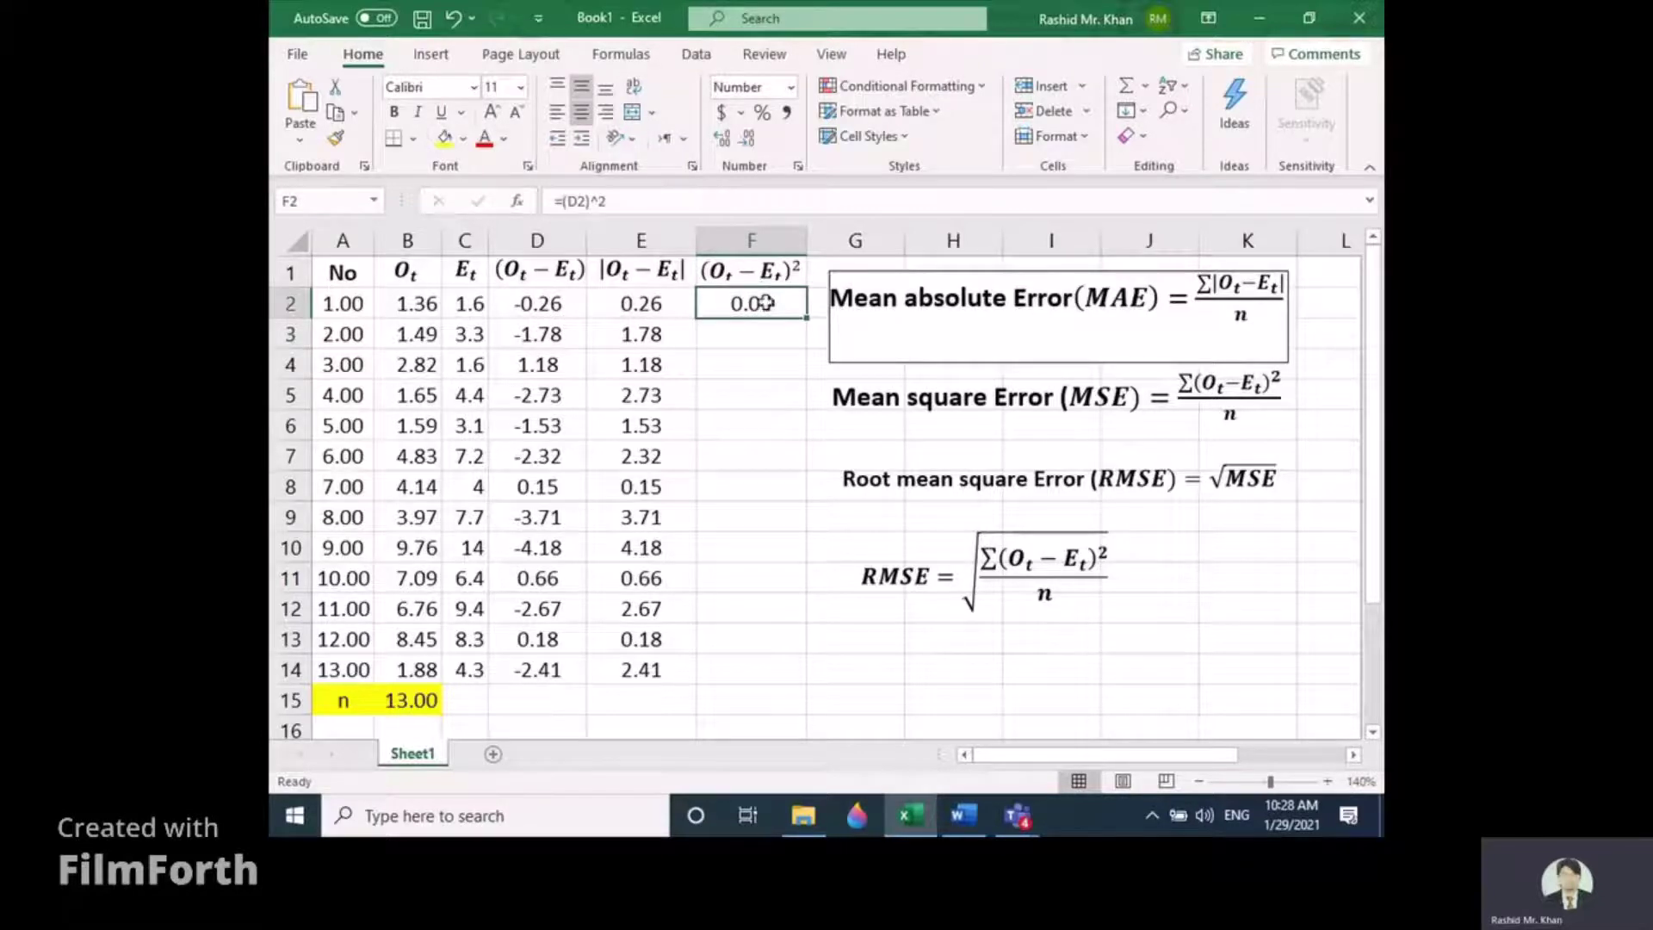
drag(807, 318, 804, 682)
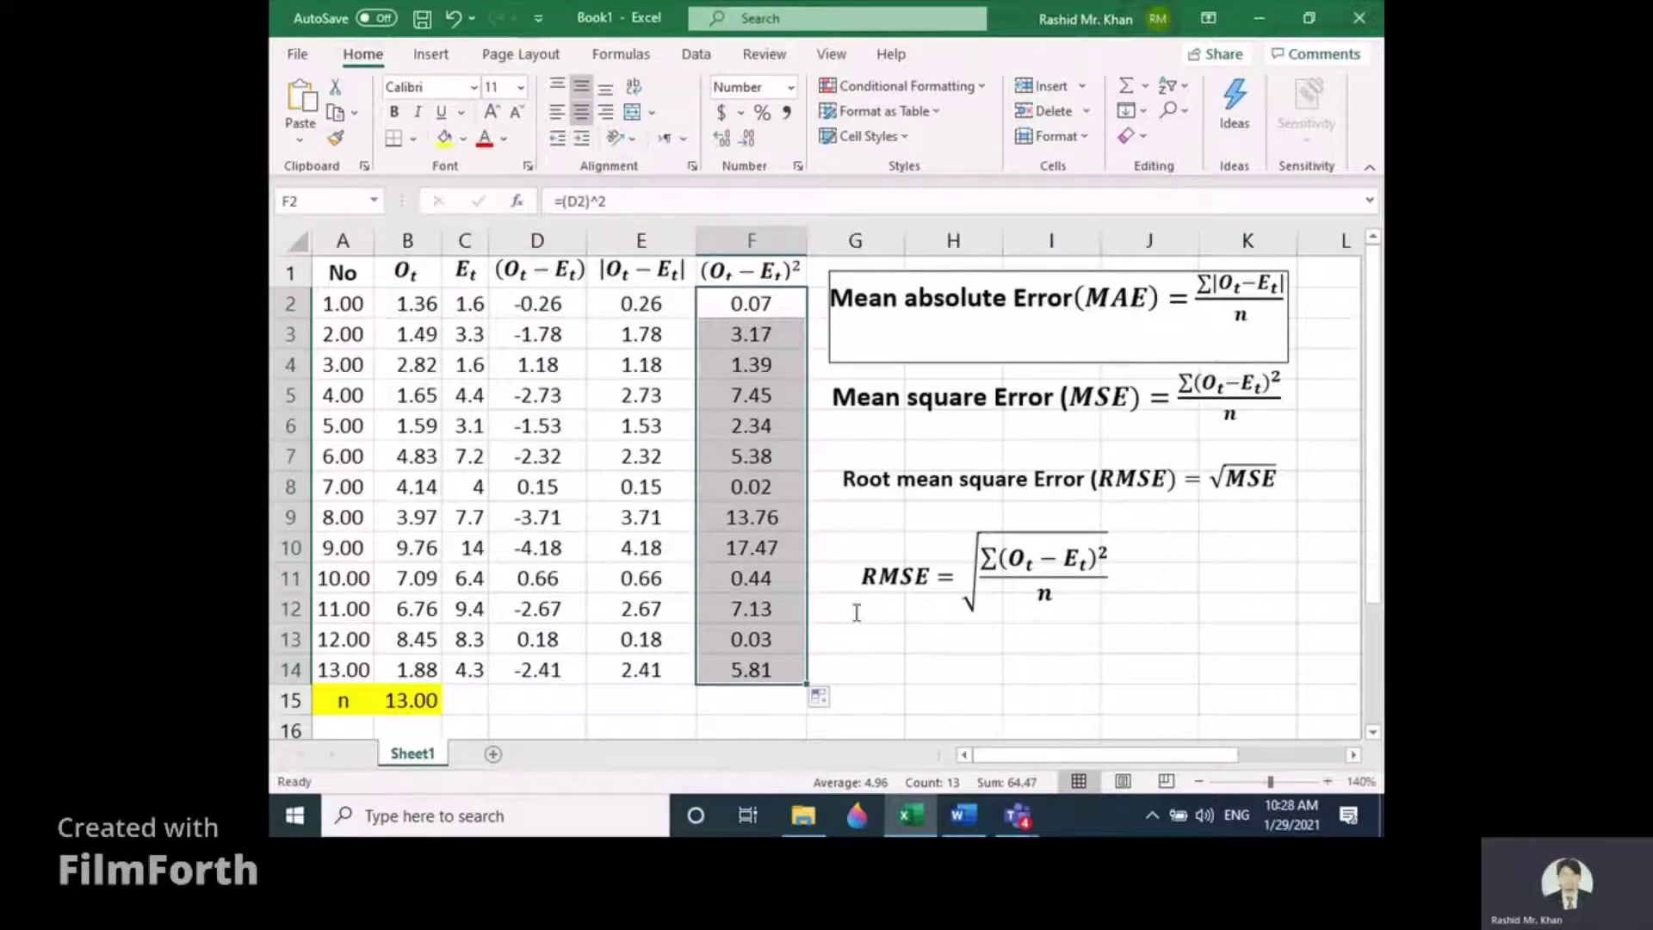
click(544, 701)
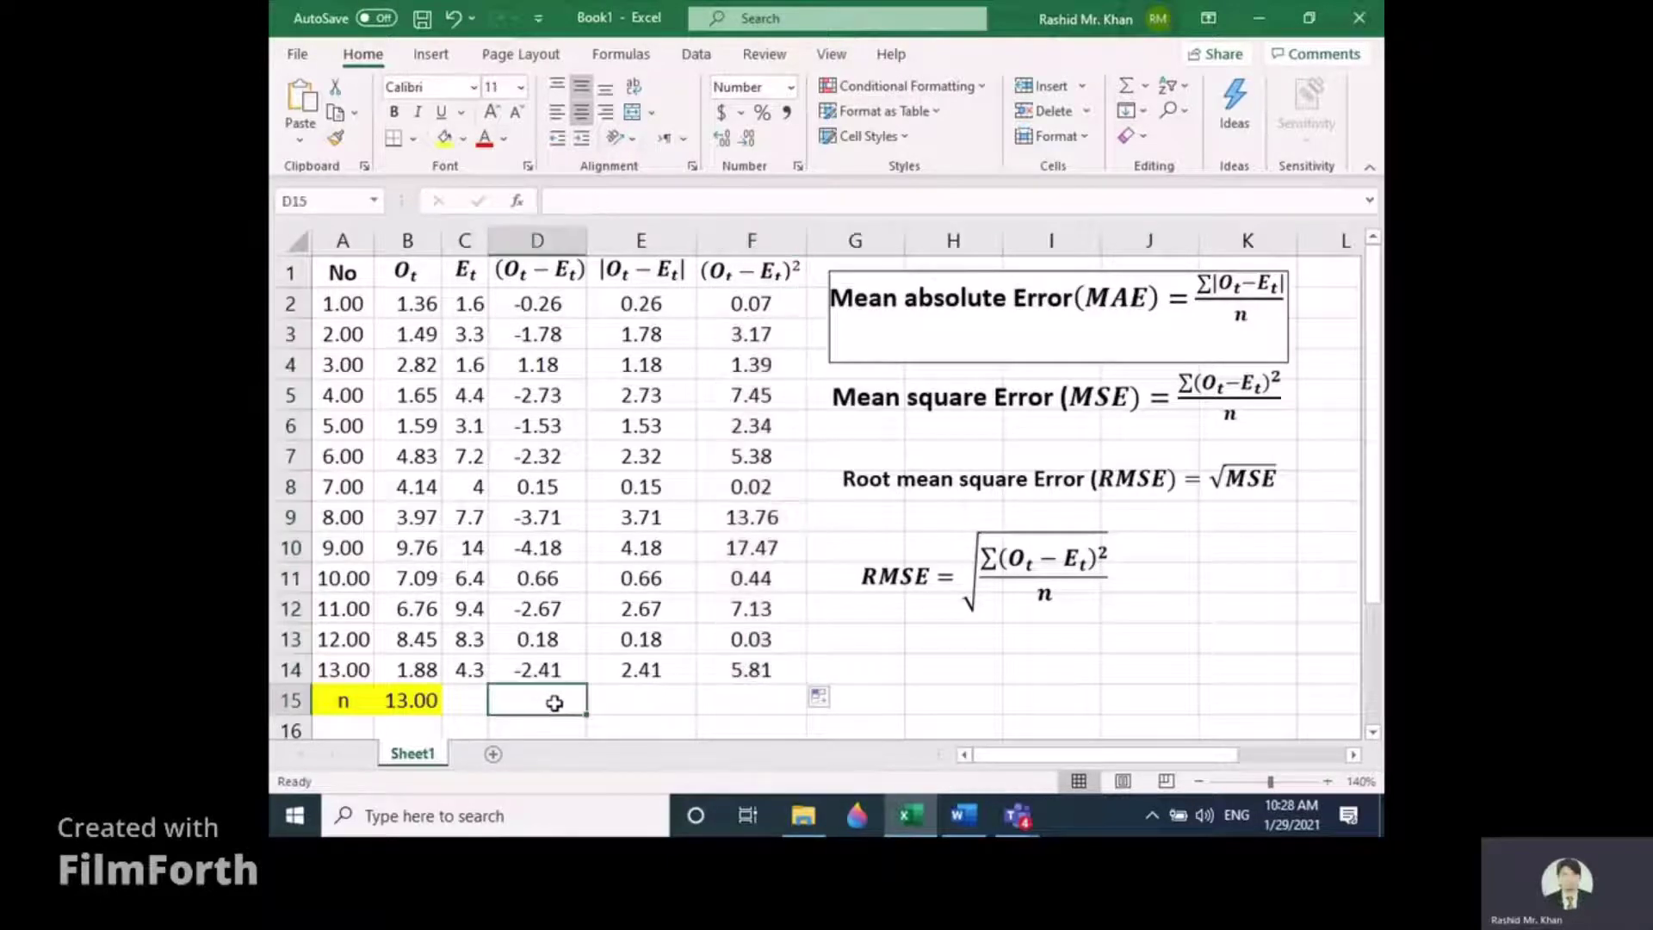
- AutoSum the squared differences into F15 (64.47), undoing a mistaken first total
click(563, 303)
drag(563, 303, 568, 664)
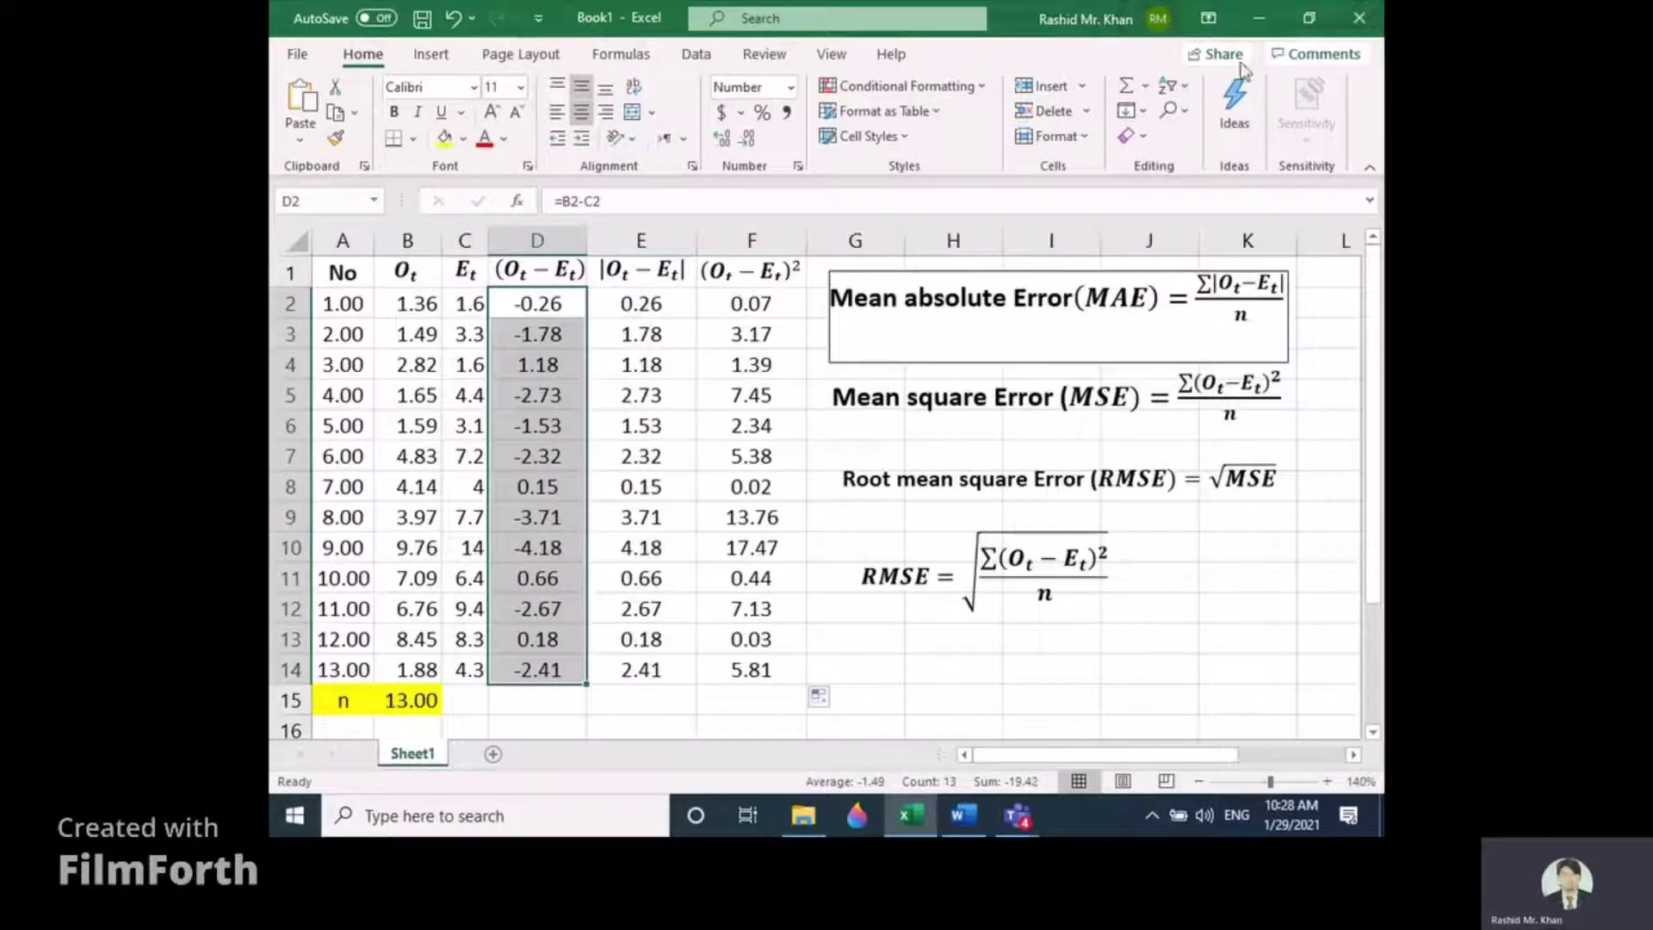
click(1145, 86)
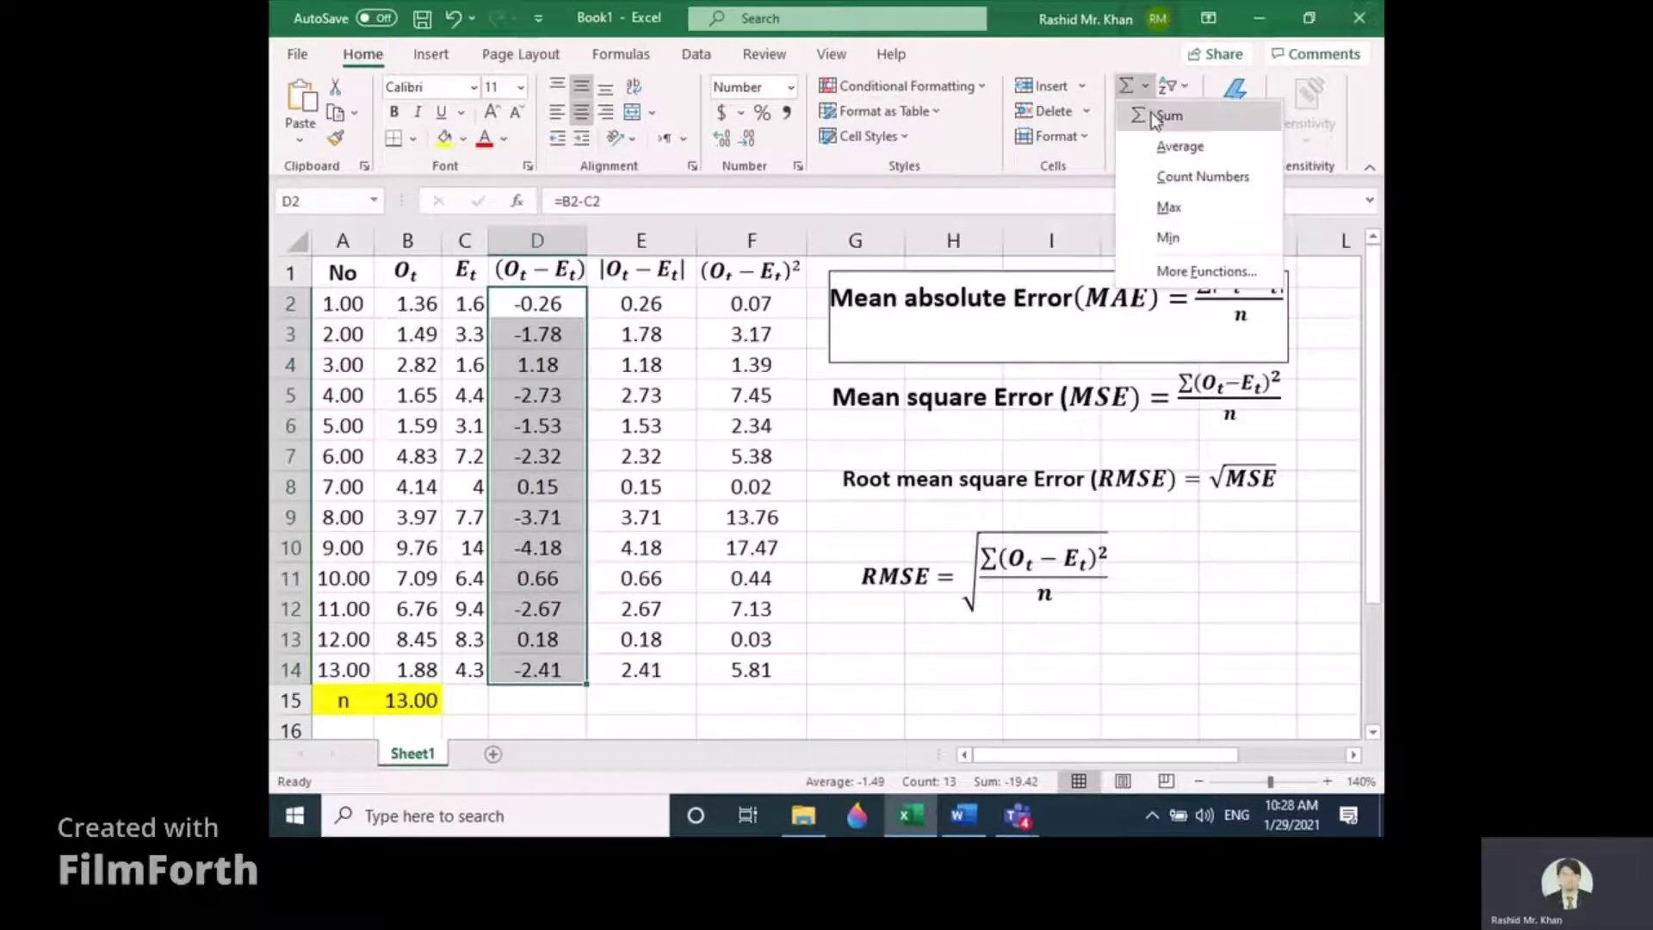
click(1154, 116)
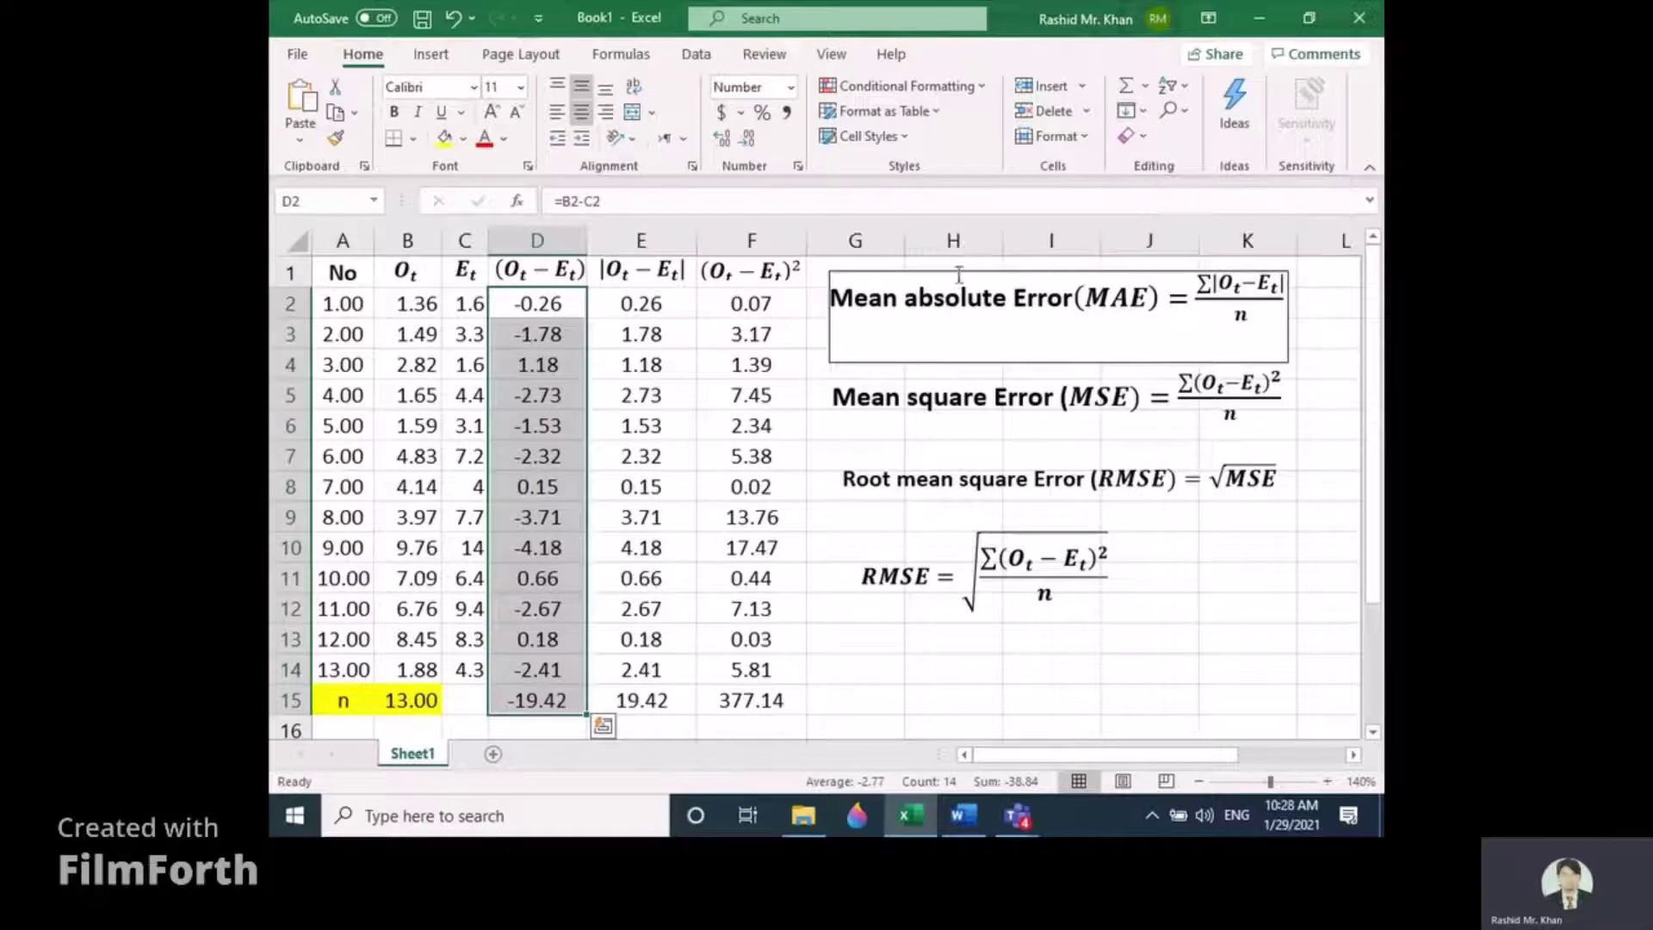
key(ctrl+z)
drag(749, 308, 762, 673)
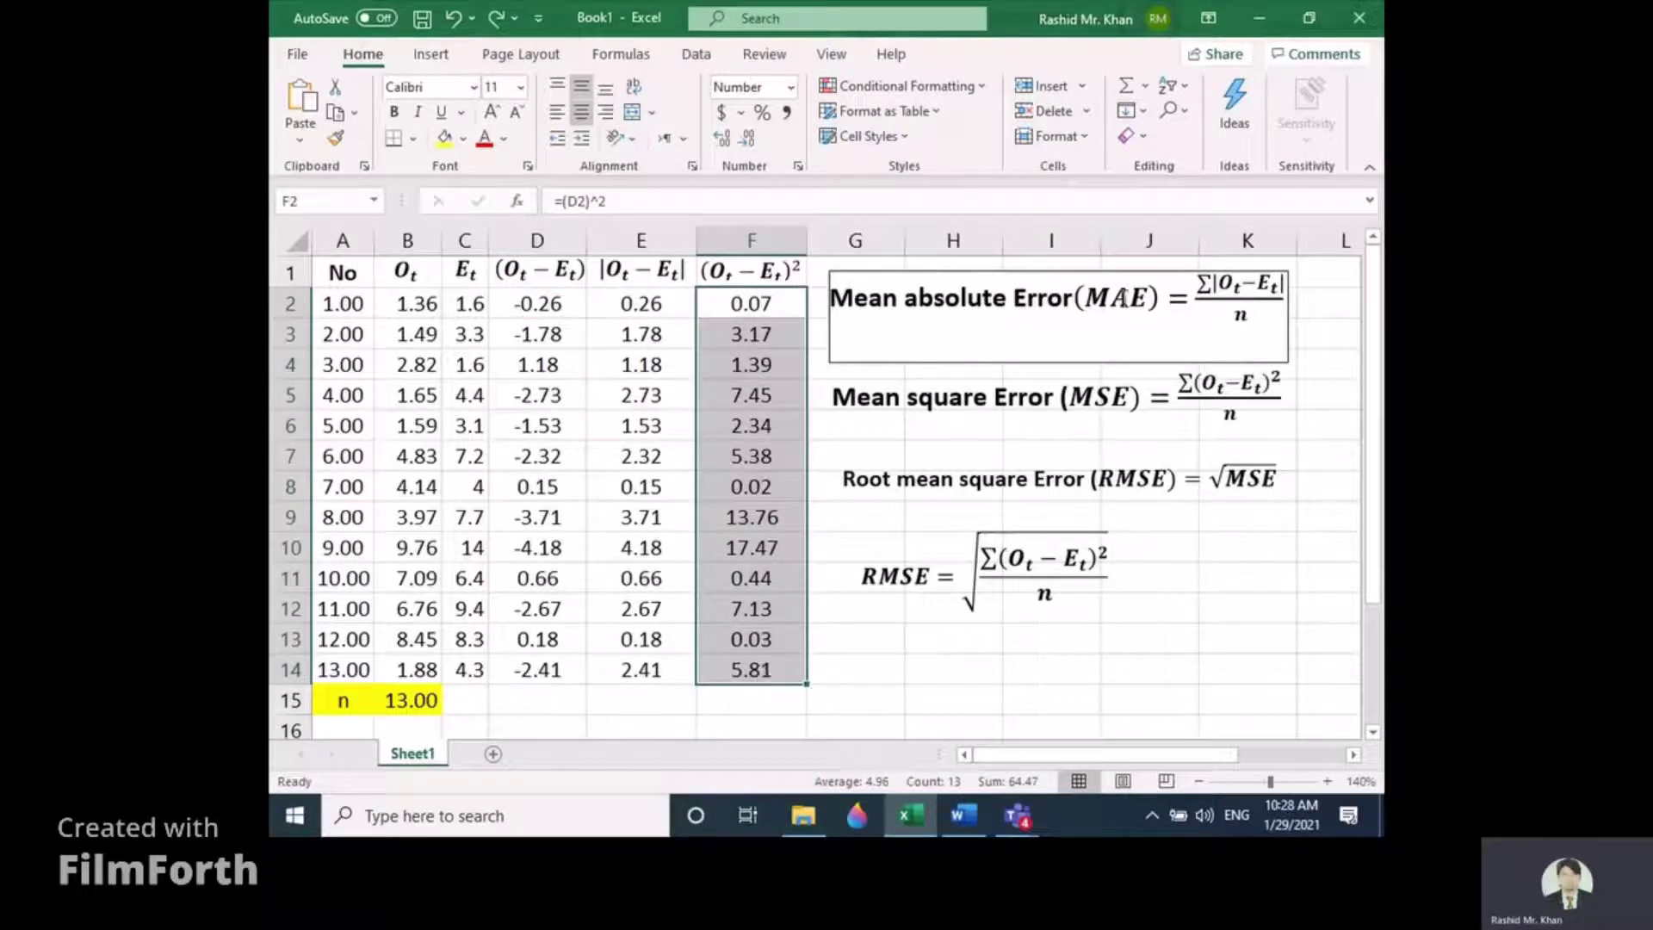
click(1145, 88)
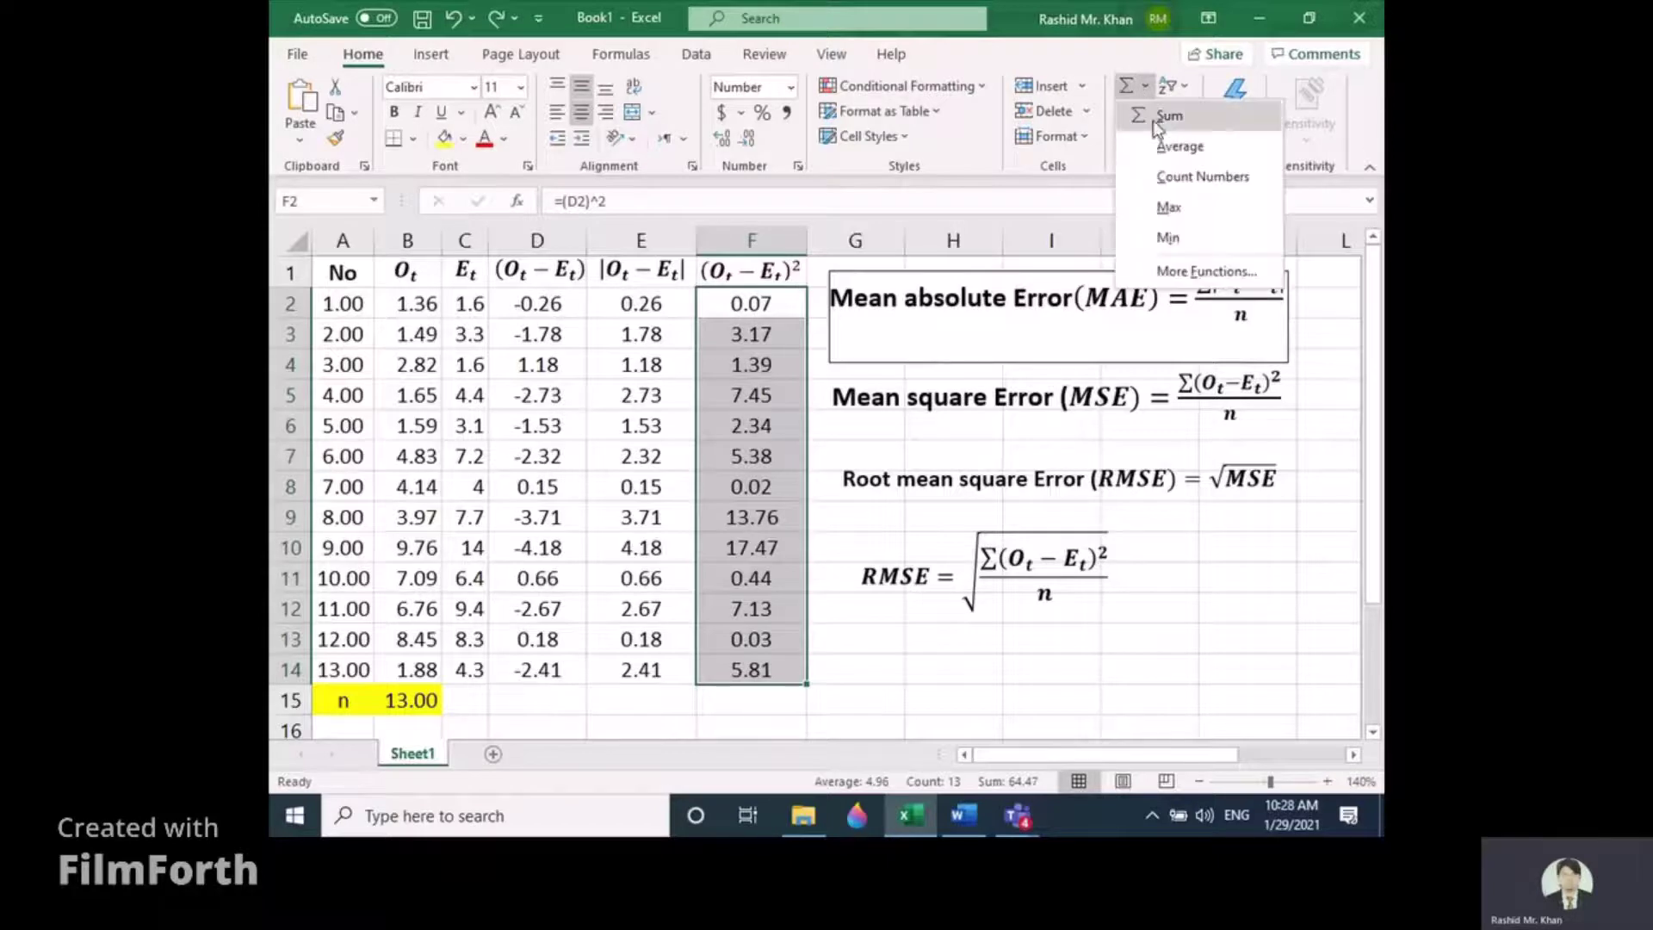
click(1158, 116)
- AutoSum the absolute differences into E15 (23.76) and the differences into D15 (-19.42)
drag(641, 306, 647, 668)
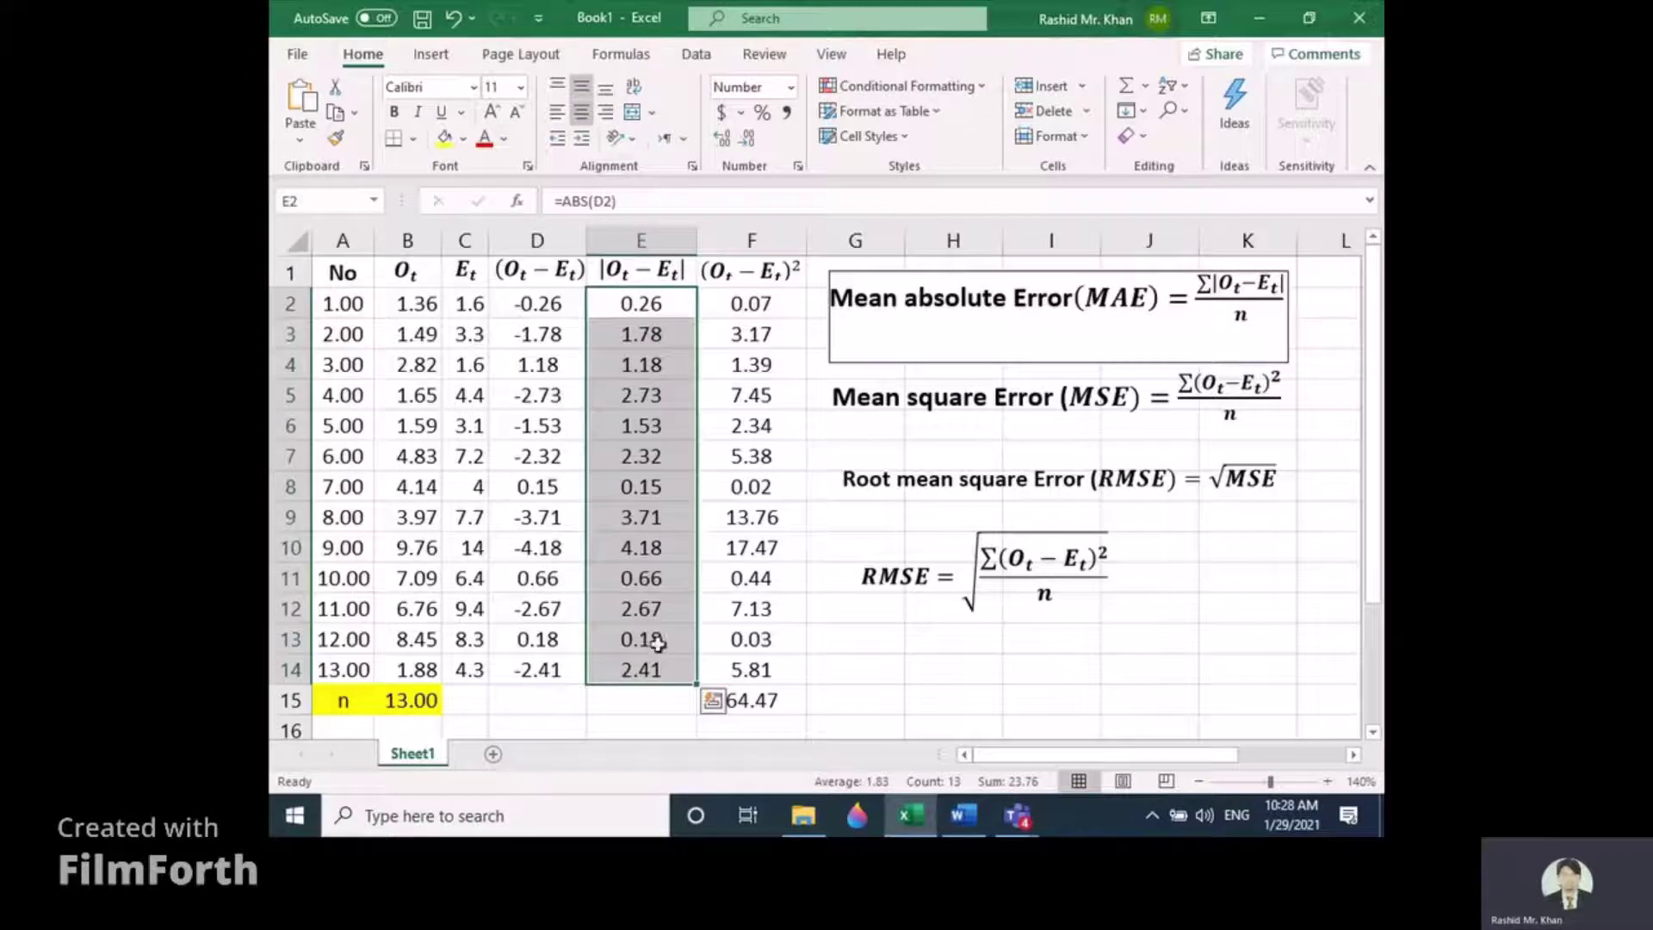
click(1143, 85)
click(1152, 124)
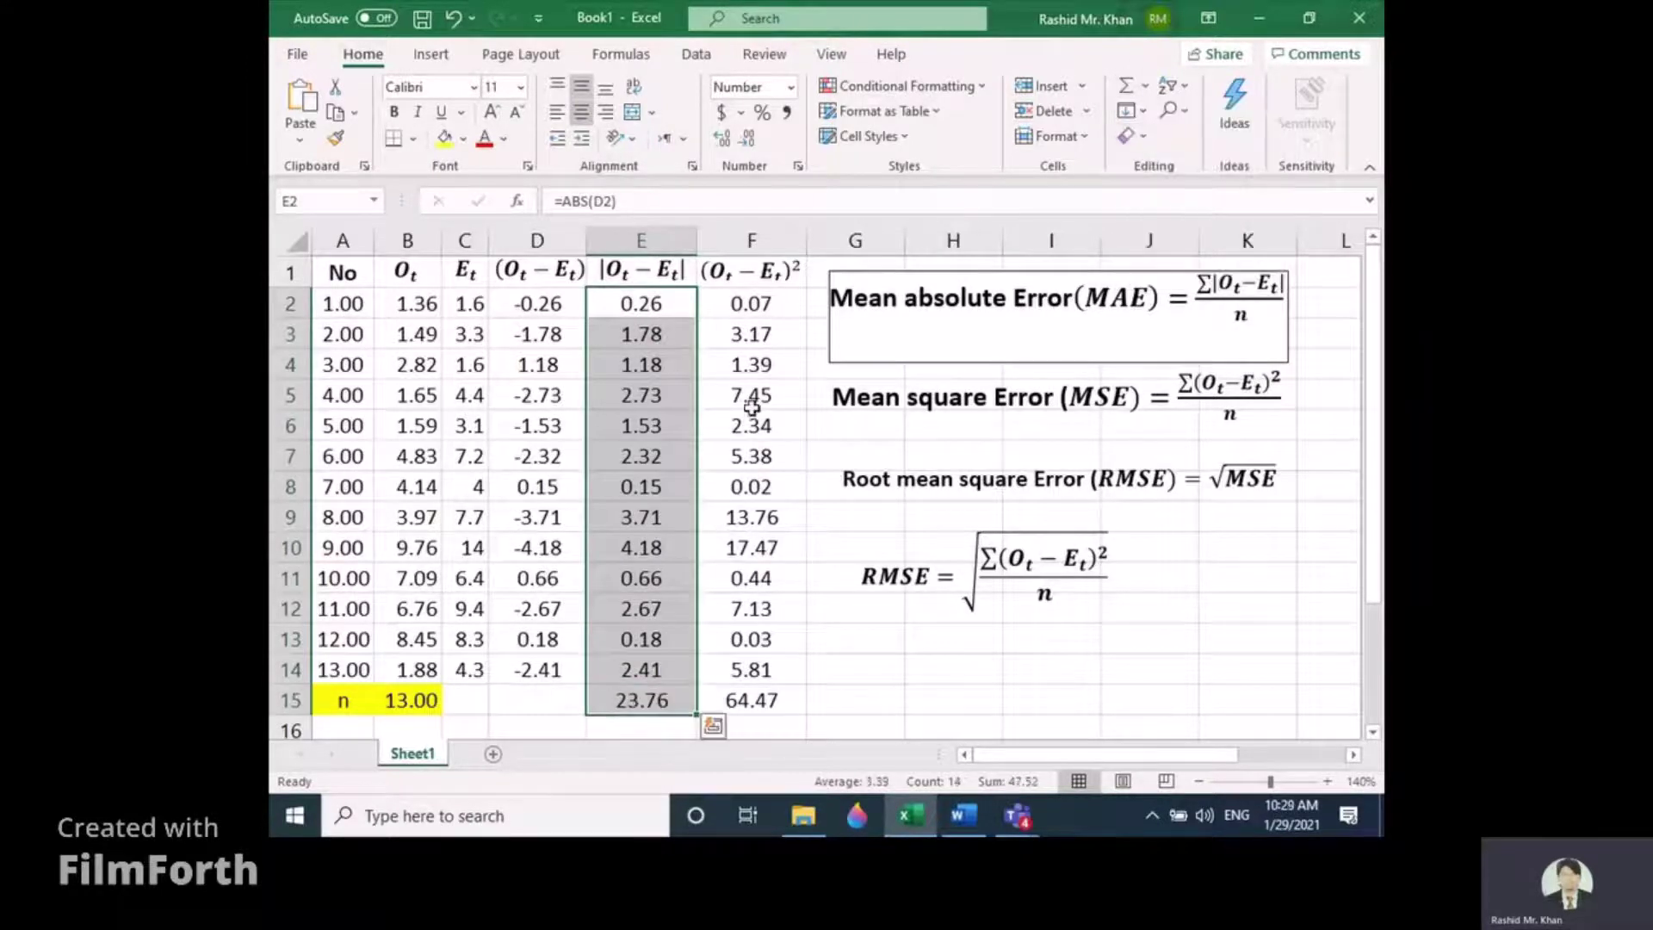
scroll(751, 405, down, 1)
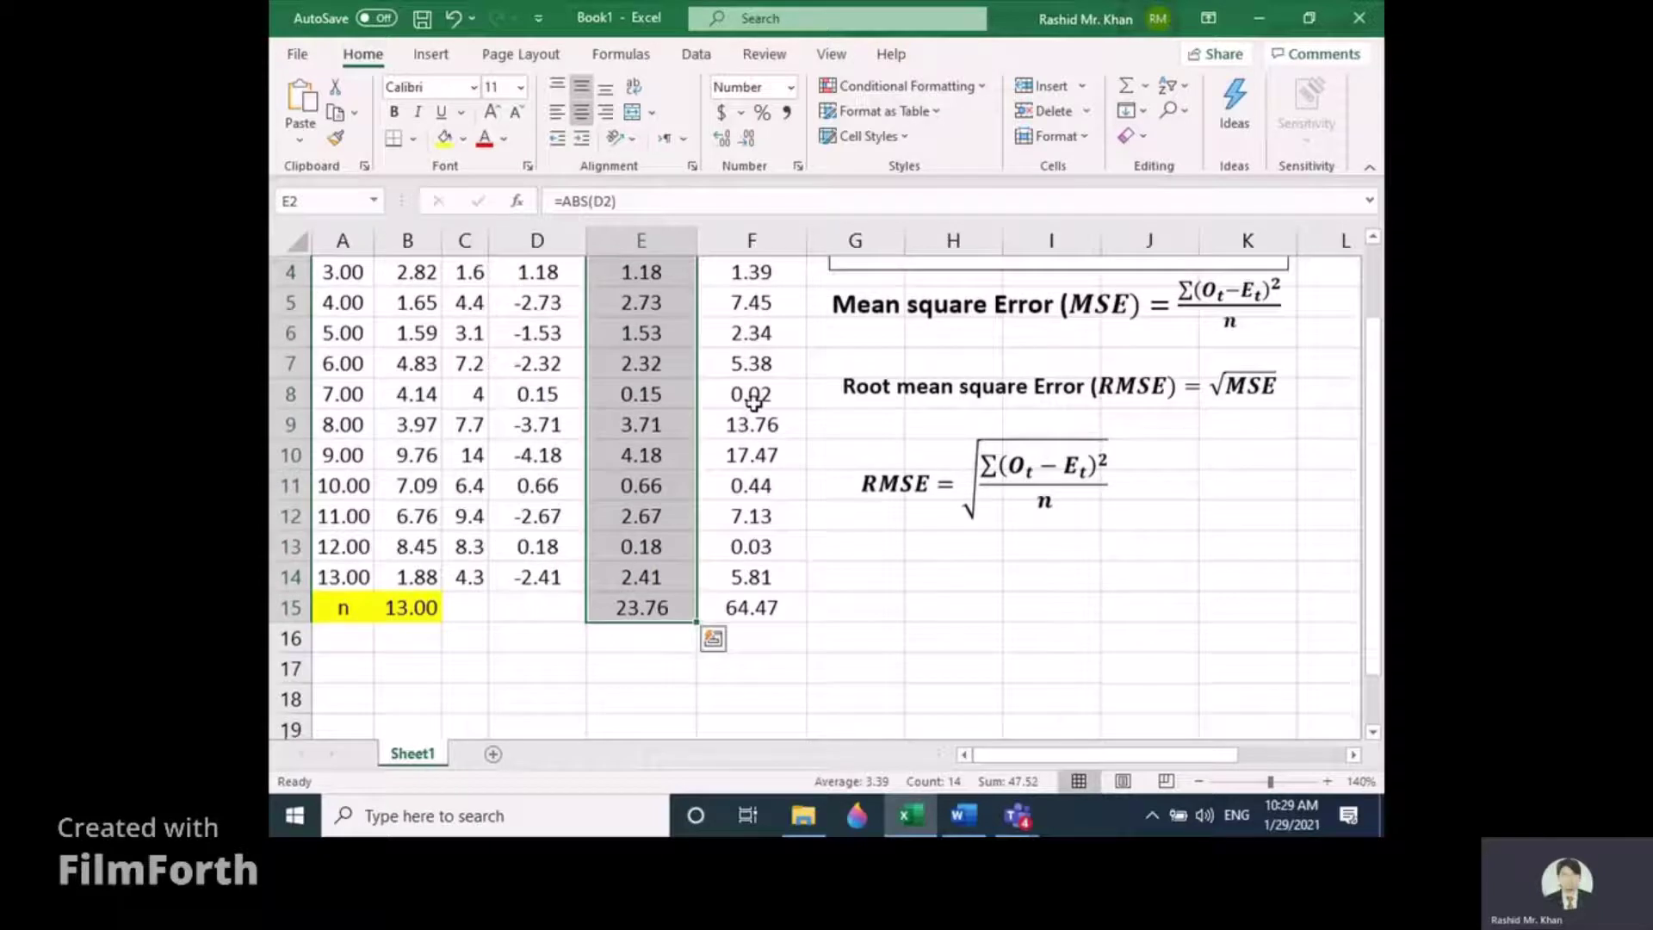
click(566, 615)
scroll(688, 450, up, 1)
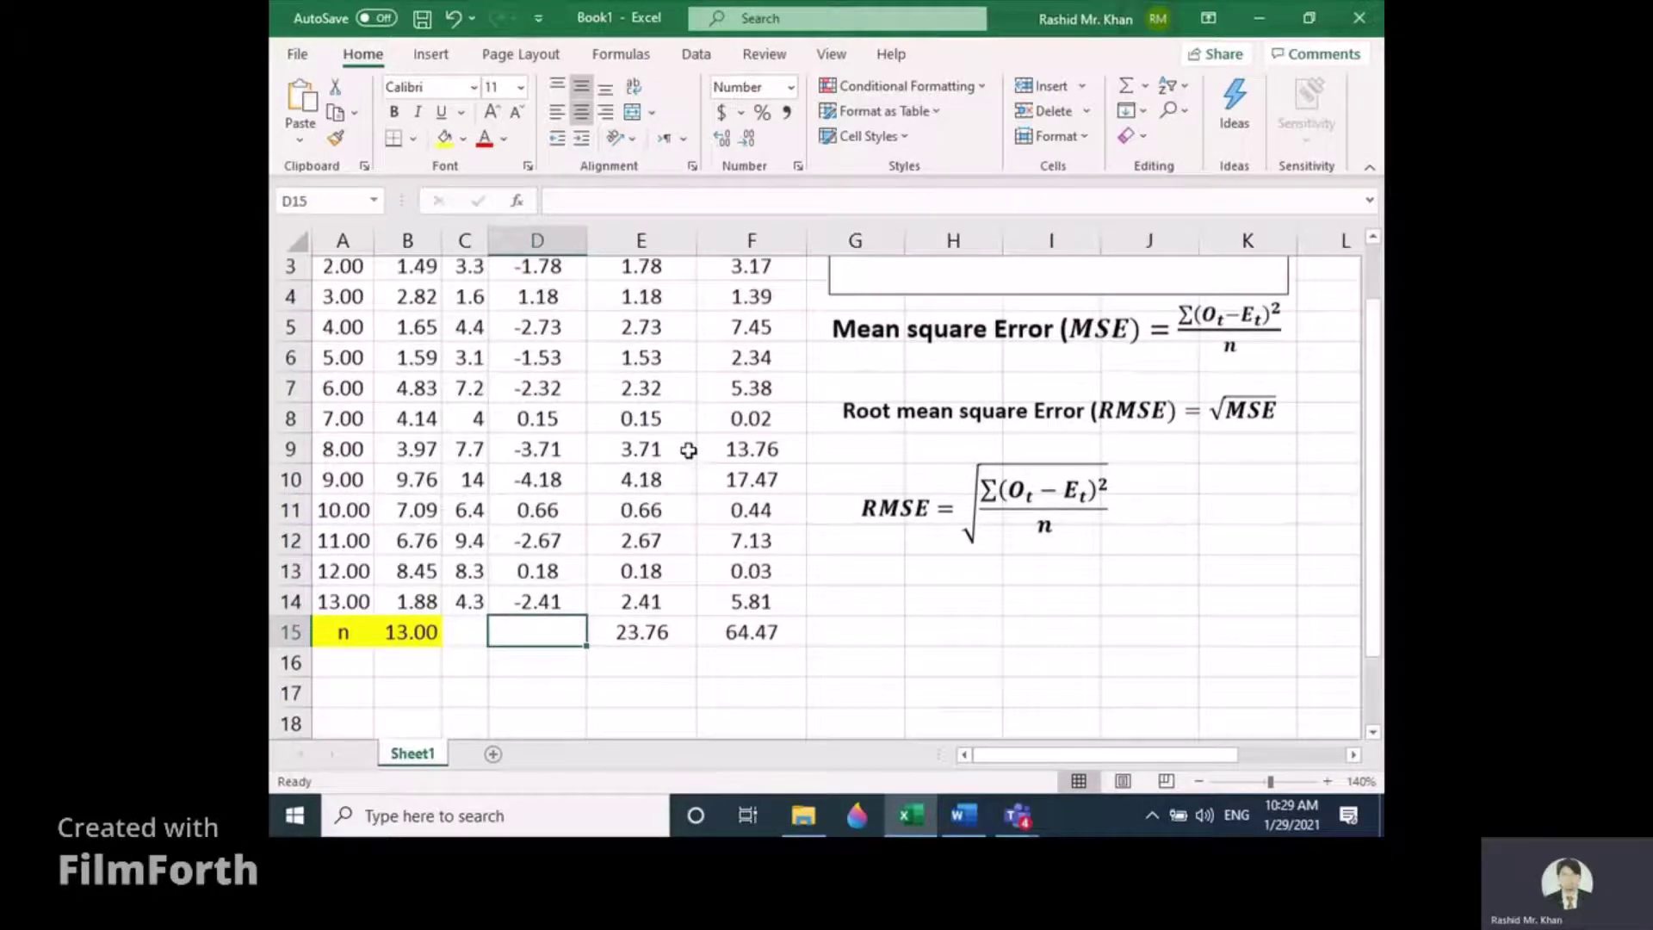
scroll(689, 450, up, 1)
click(557, 307)
drag(557, 307, 564, 667)
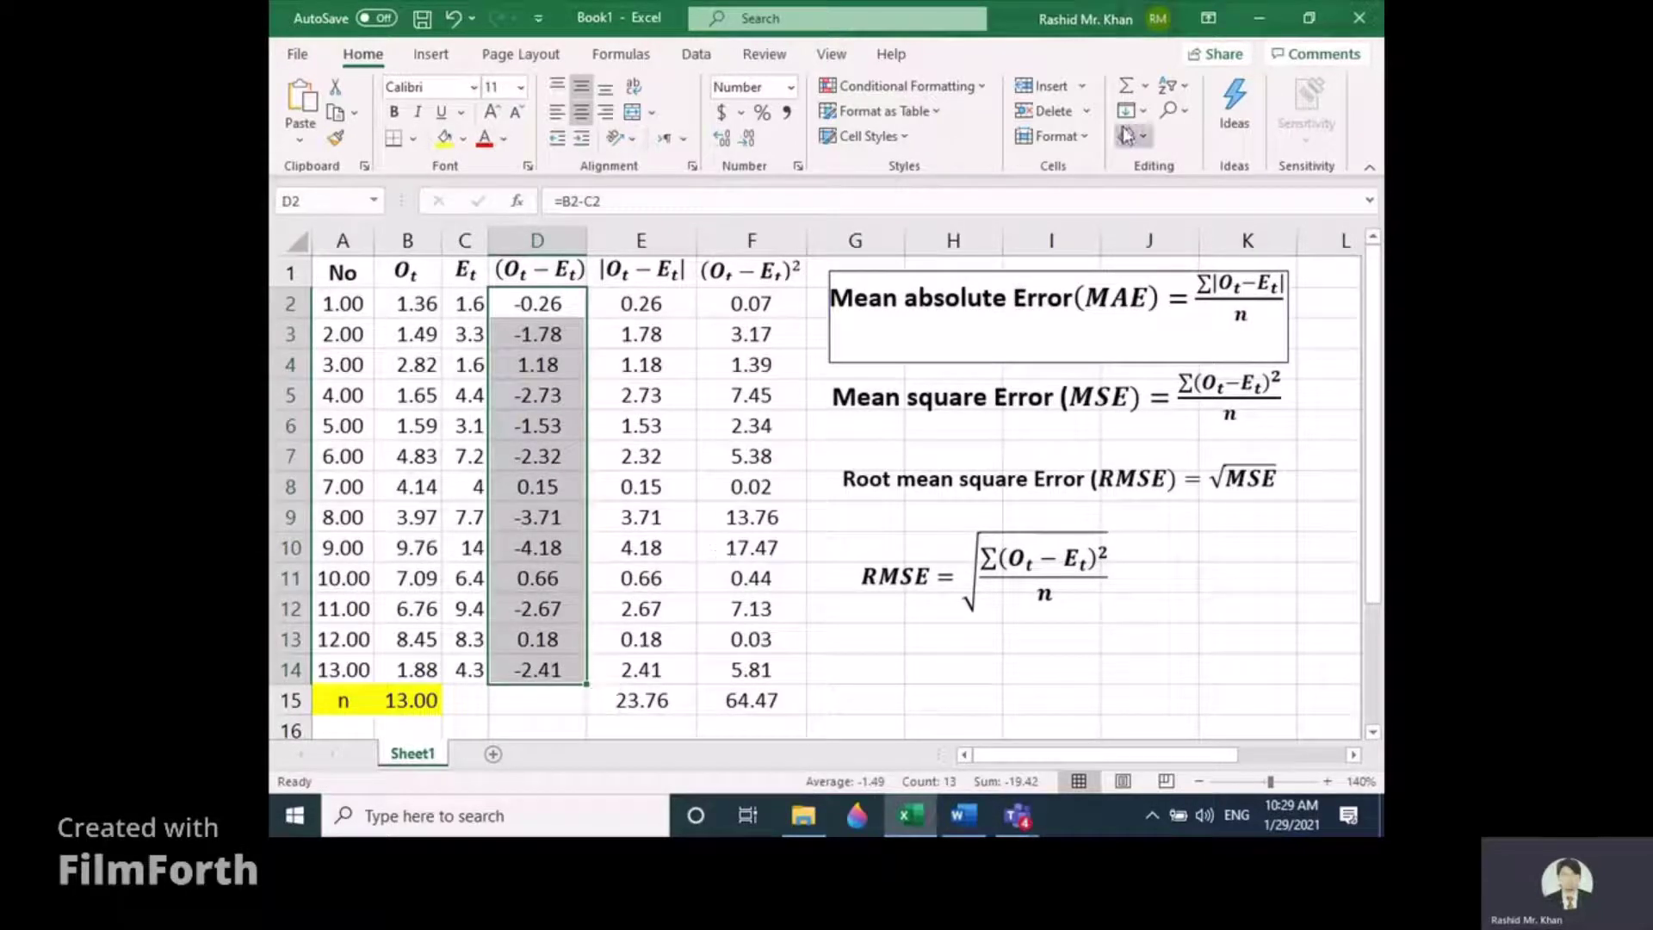
click(1145, 86)
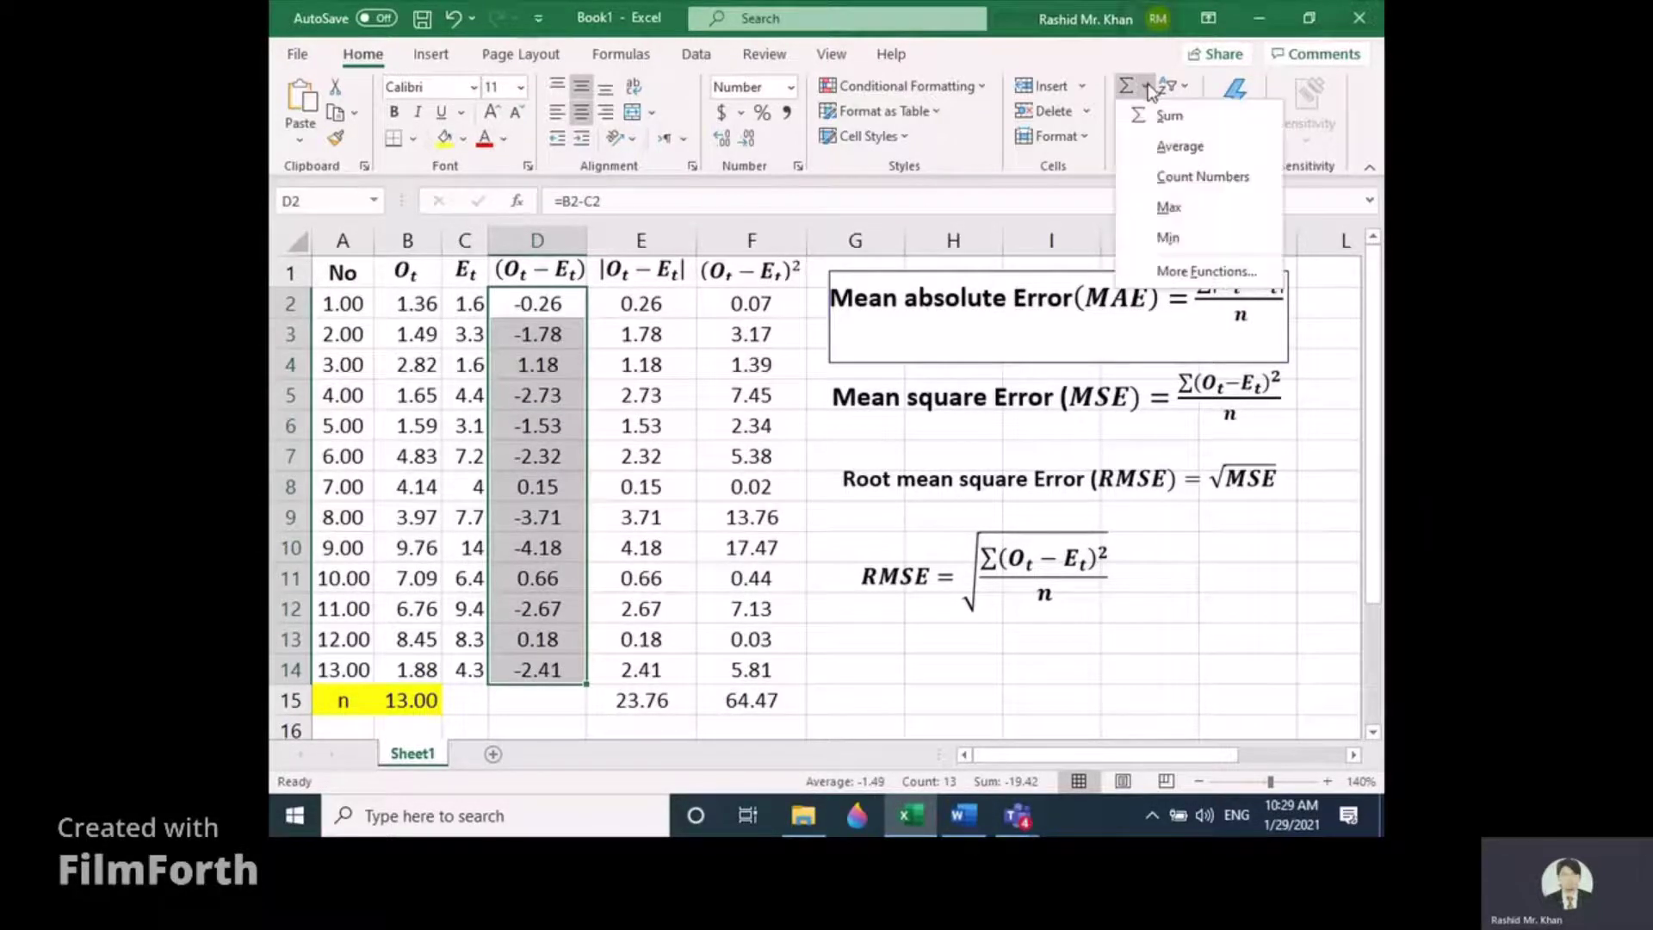
click(1164, 115)
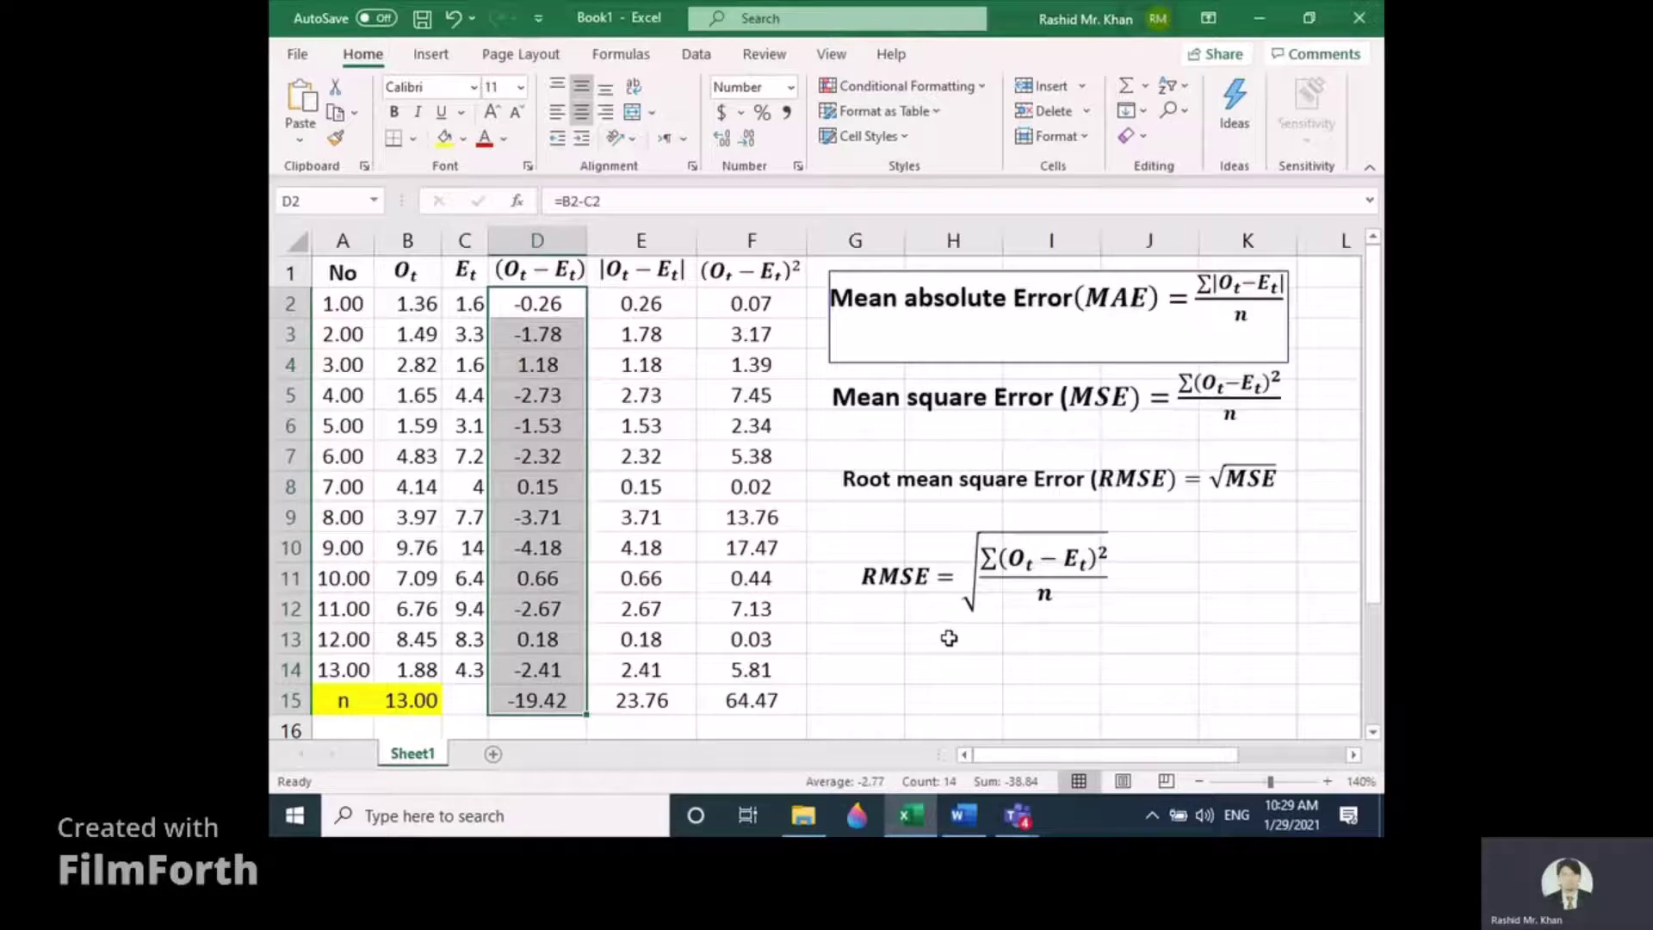
- Label H13 as MAE and zoom the sheet out to 130%
click(951, 642)
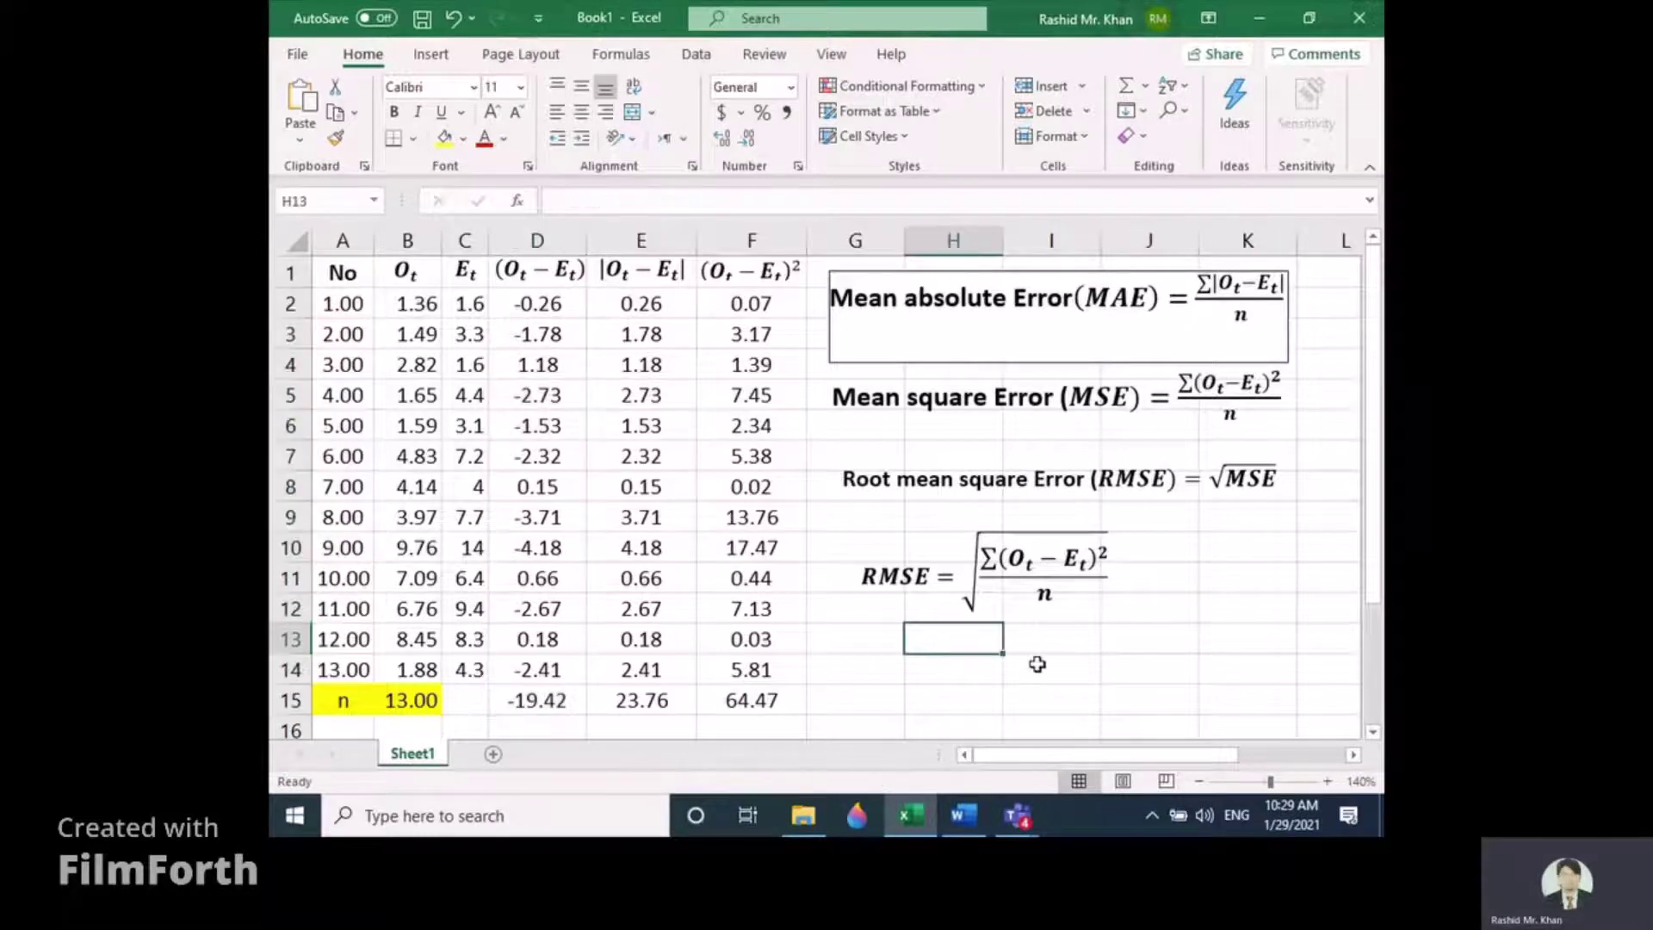
text(MAE)
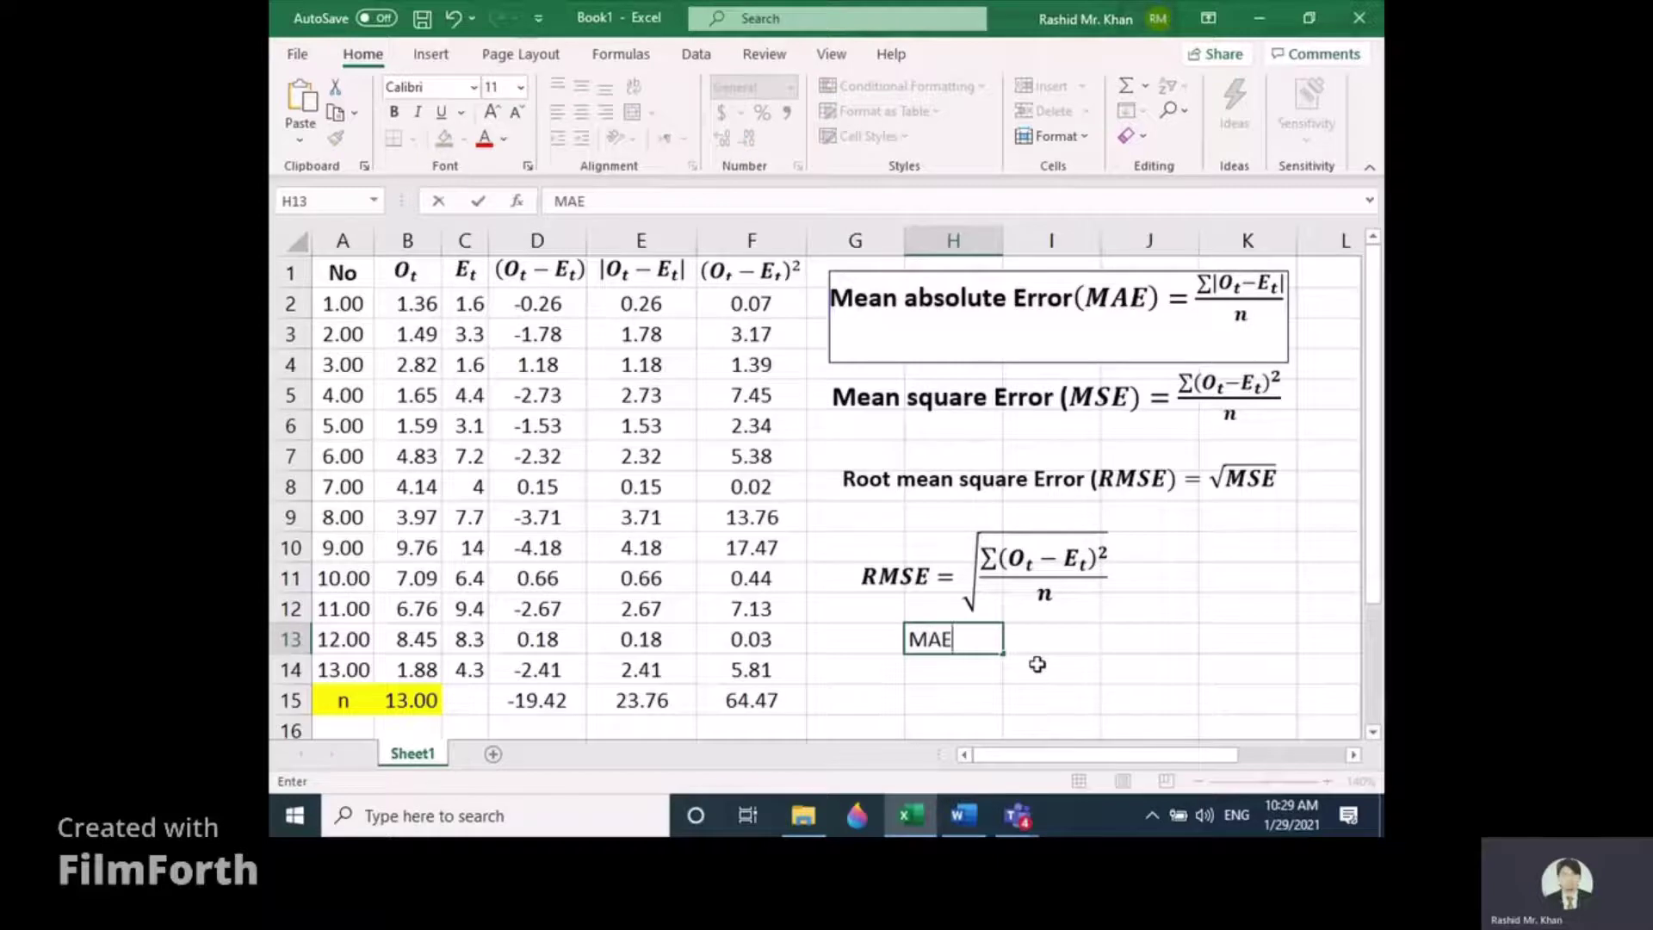
click(1070, 651)
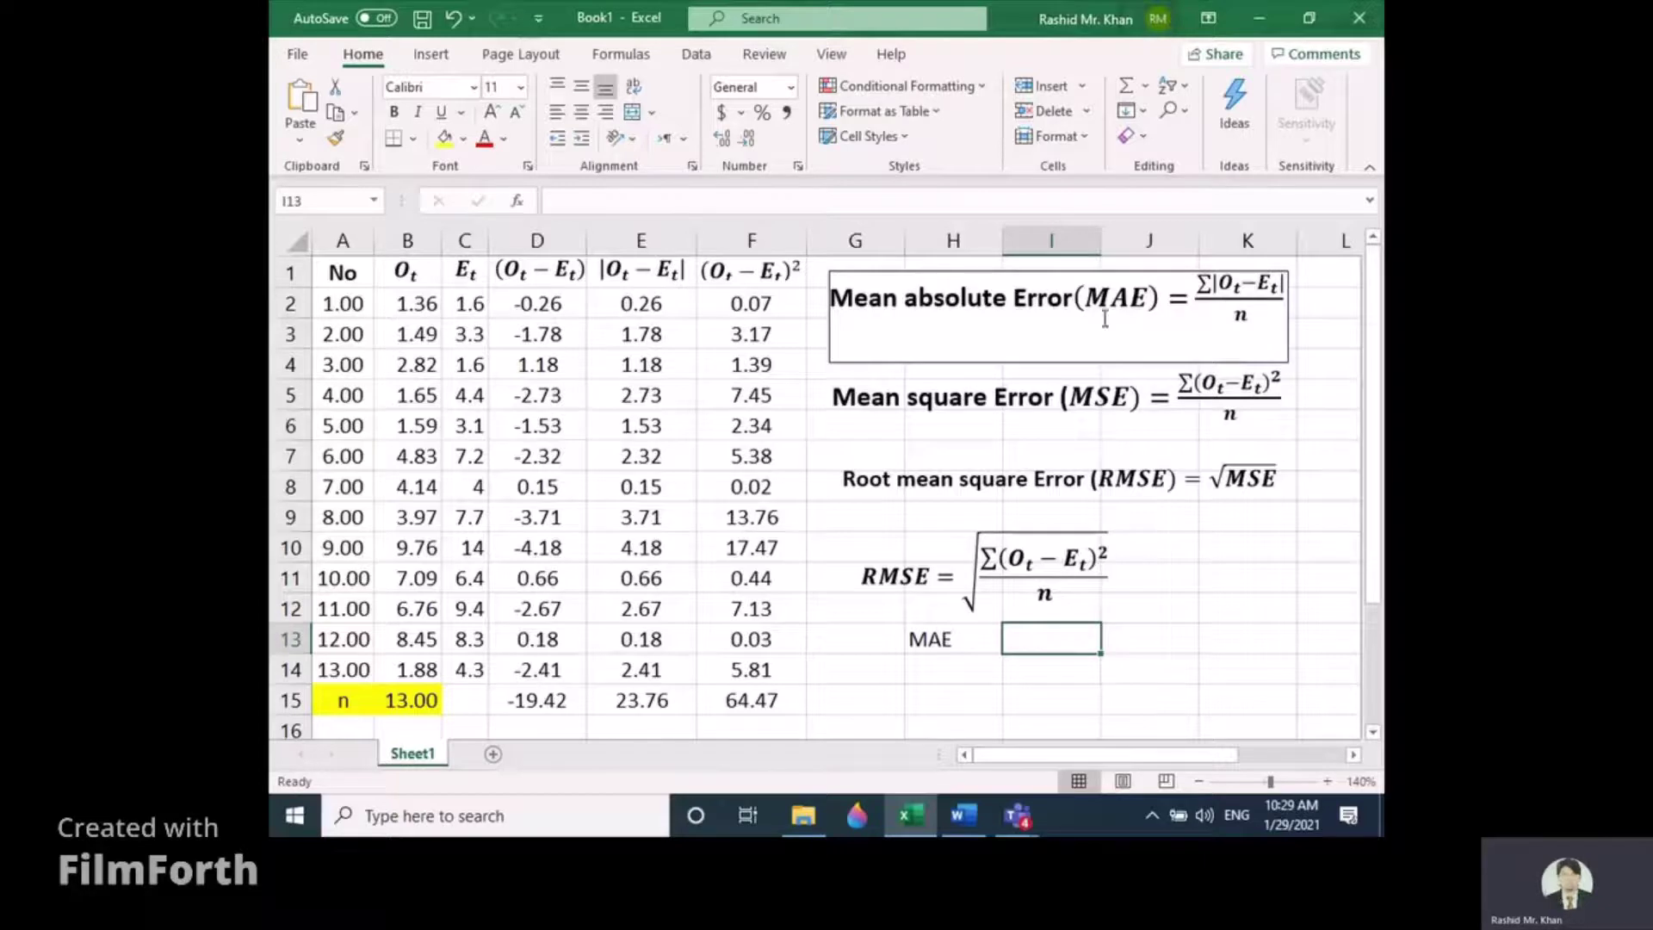
click(654, 246)
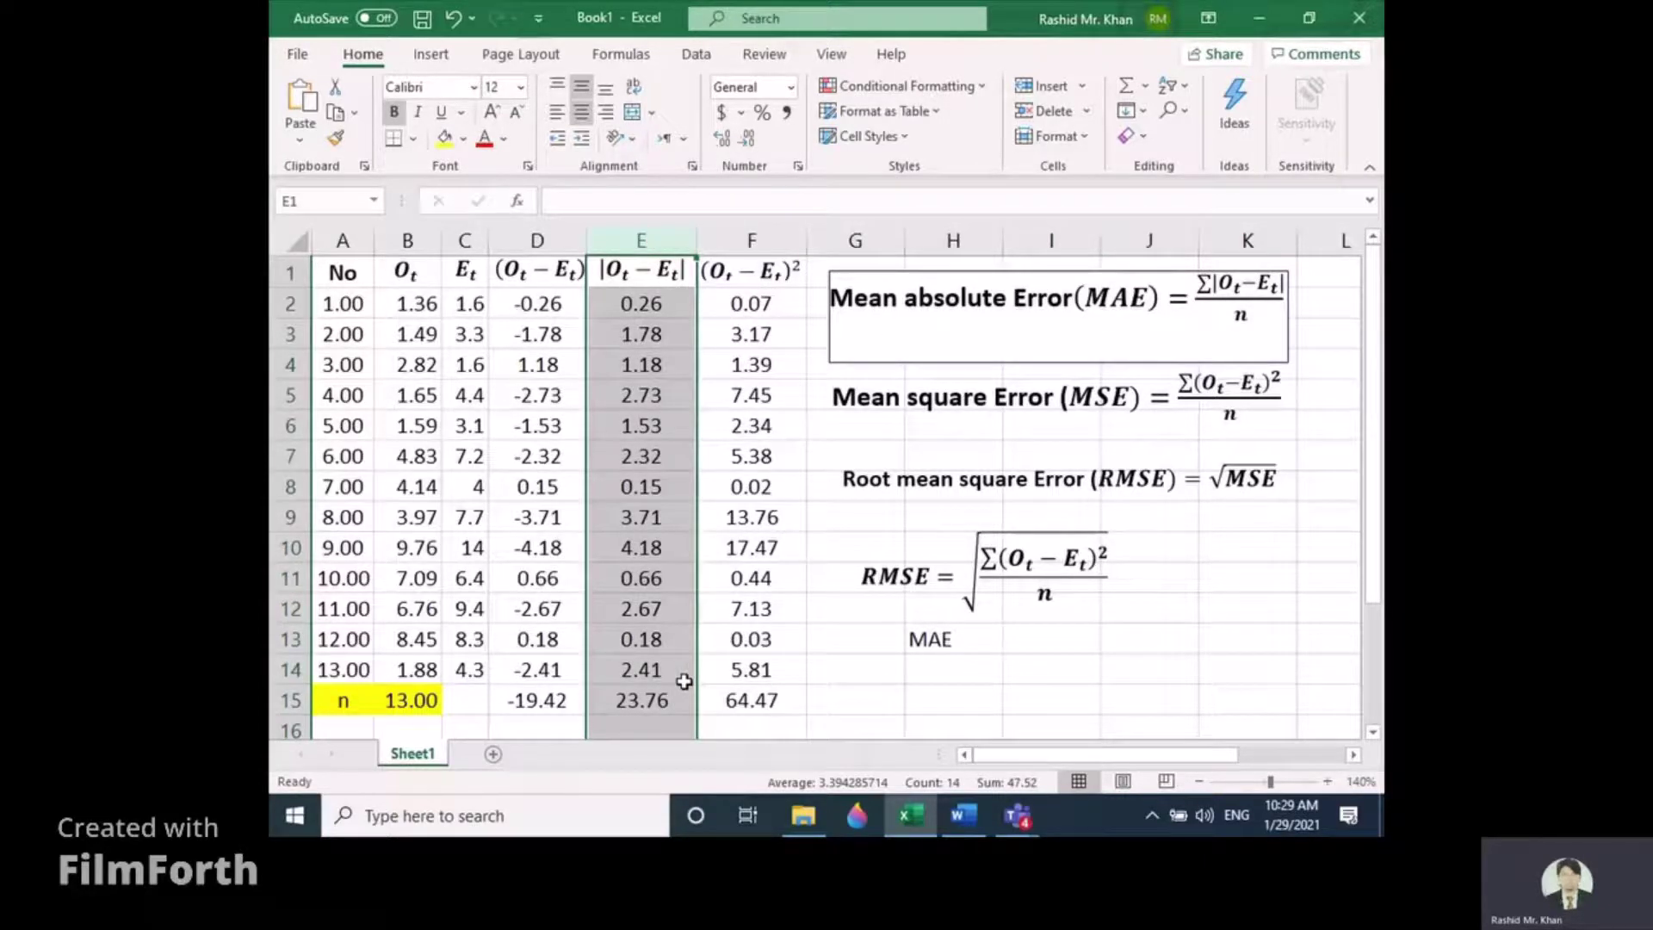
scroll(684, 672, down, 1)
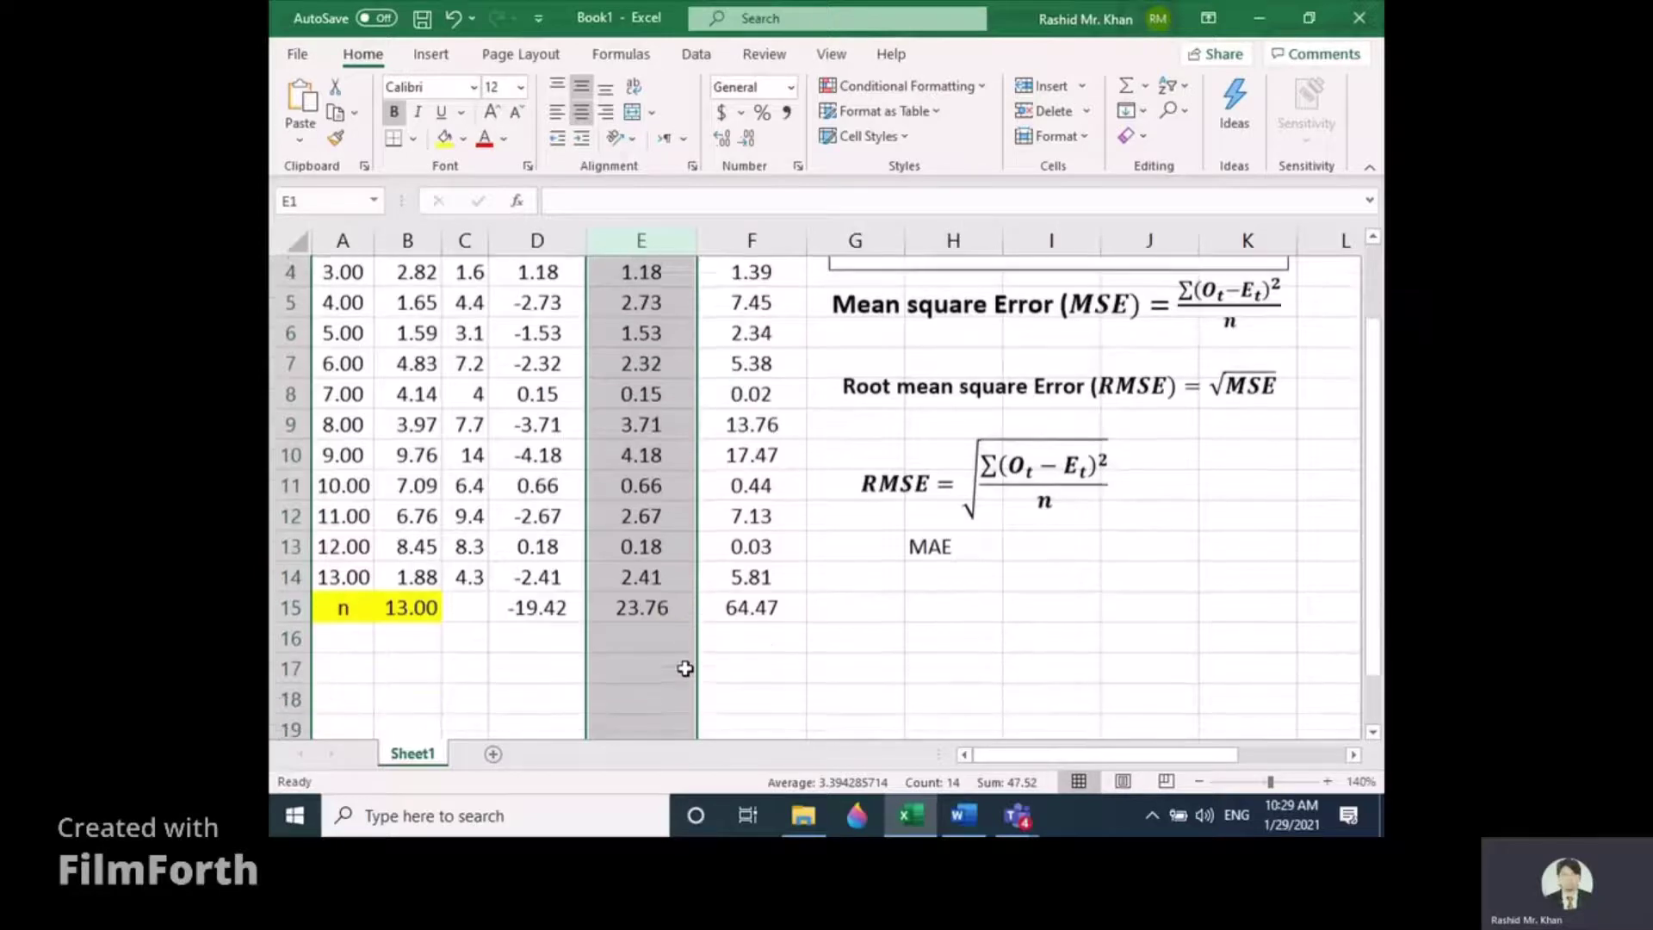
click(1029, 547)
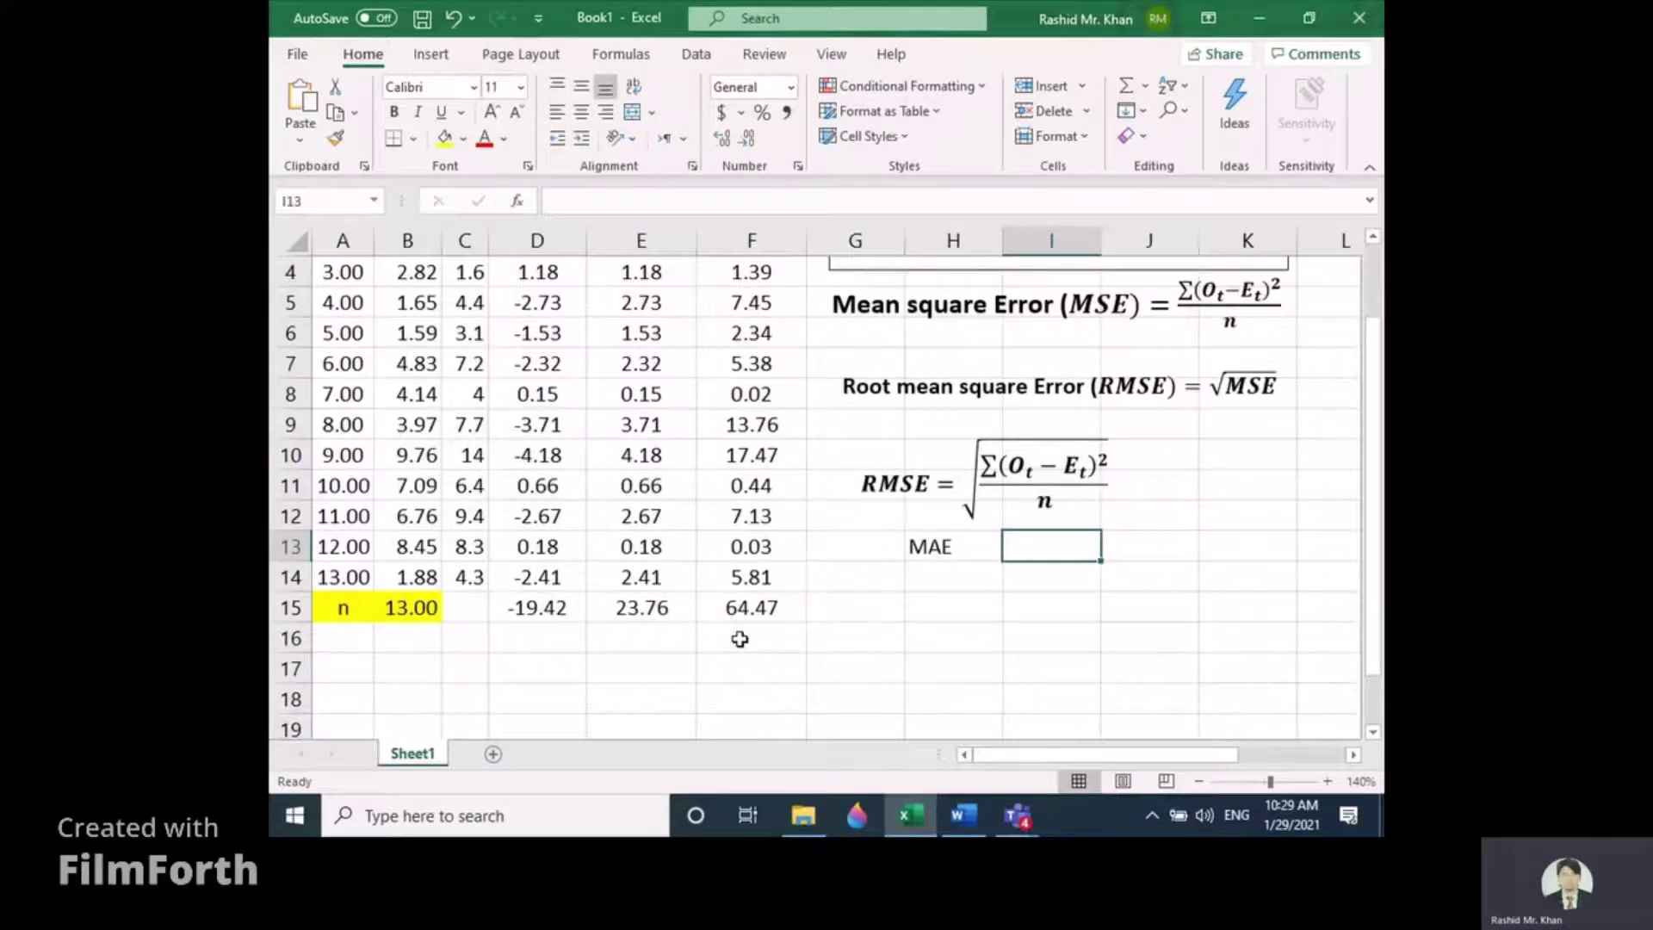
scroll(738, 637, up, 1)
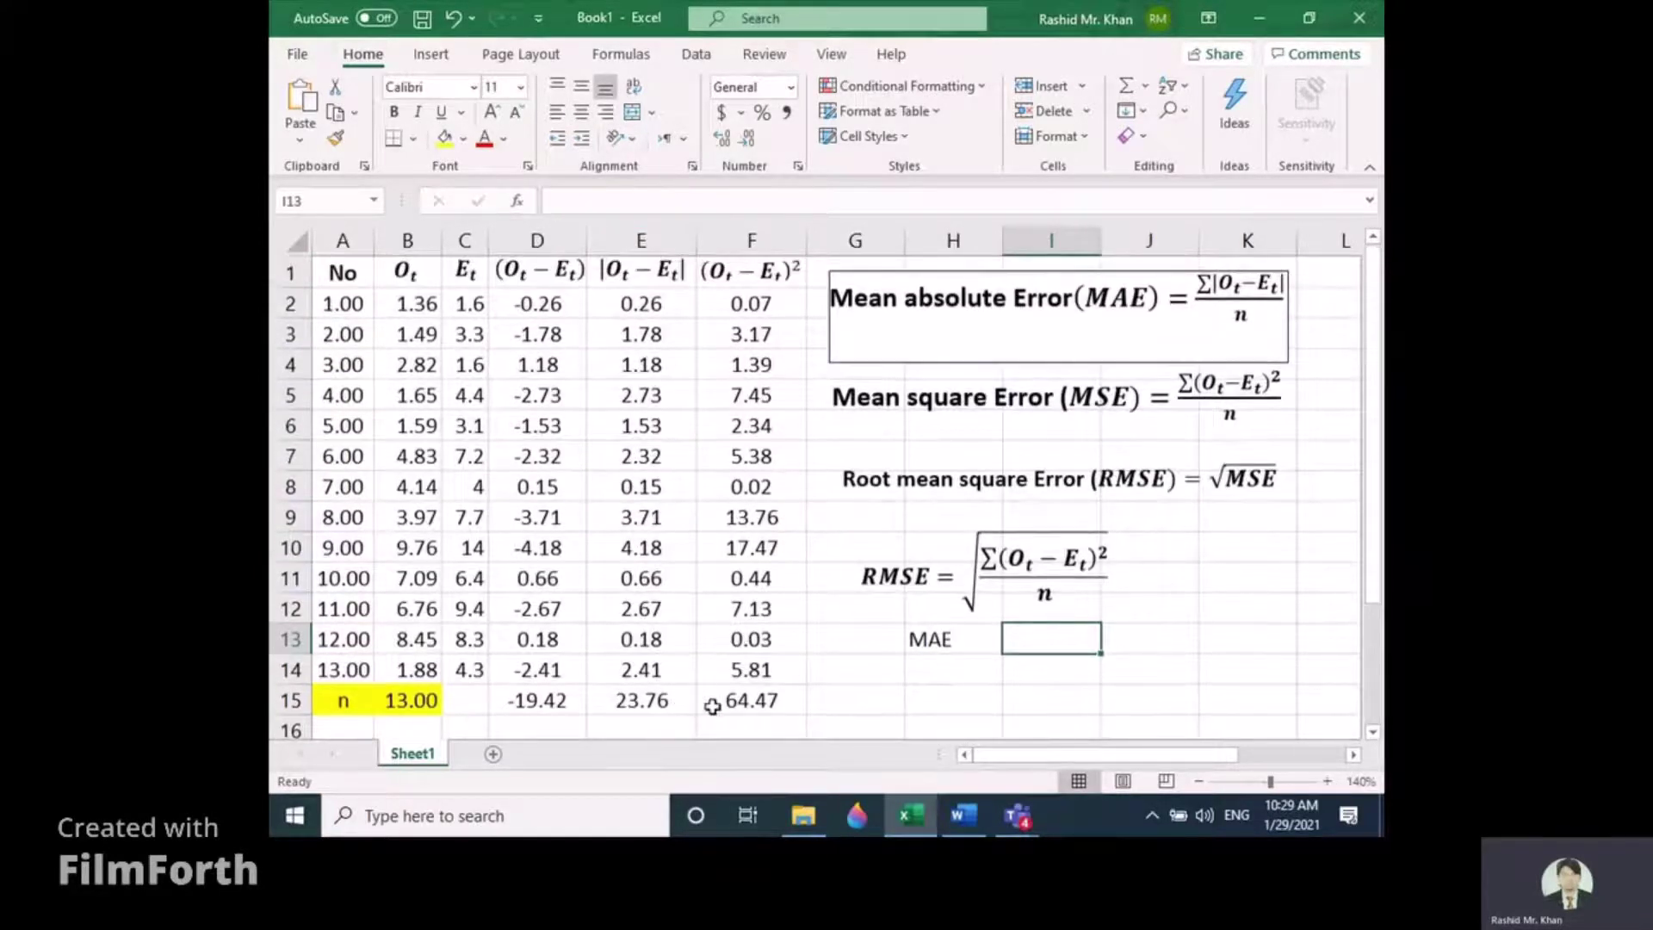
click(1198, 782)
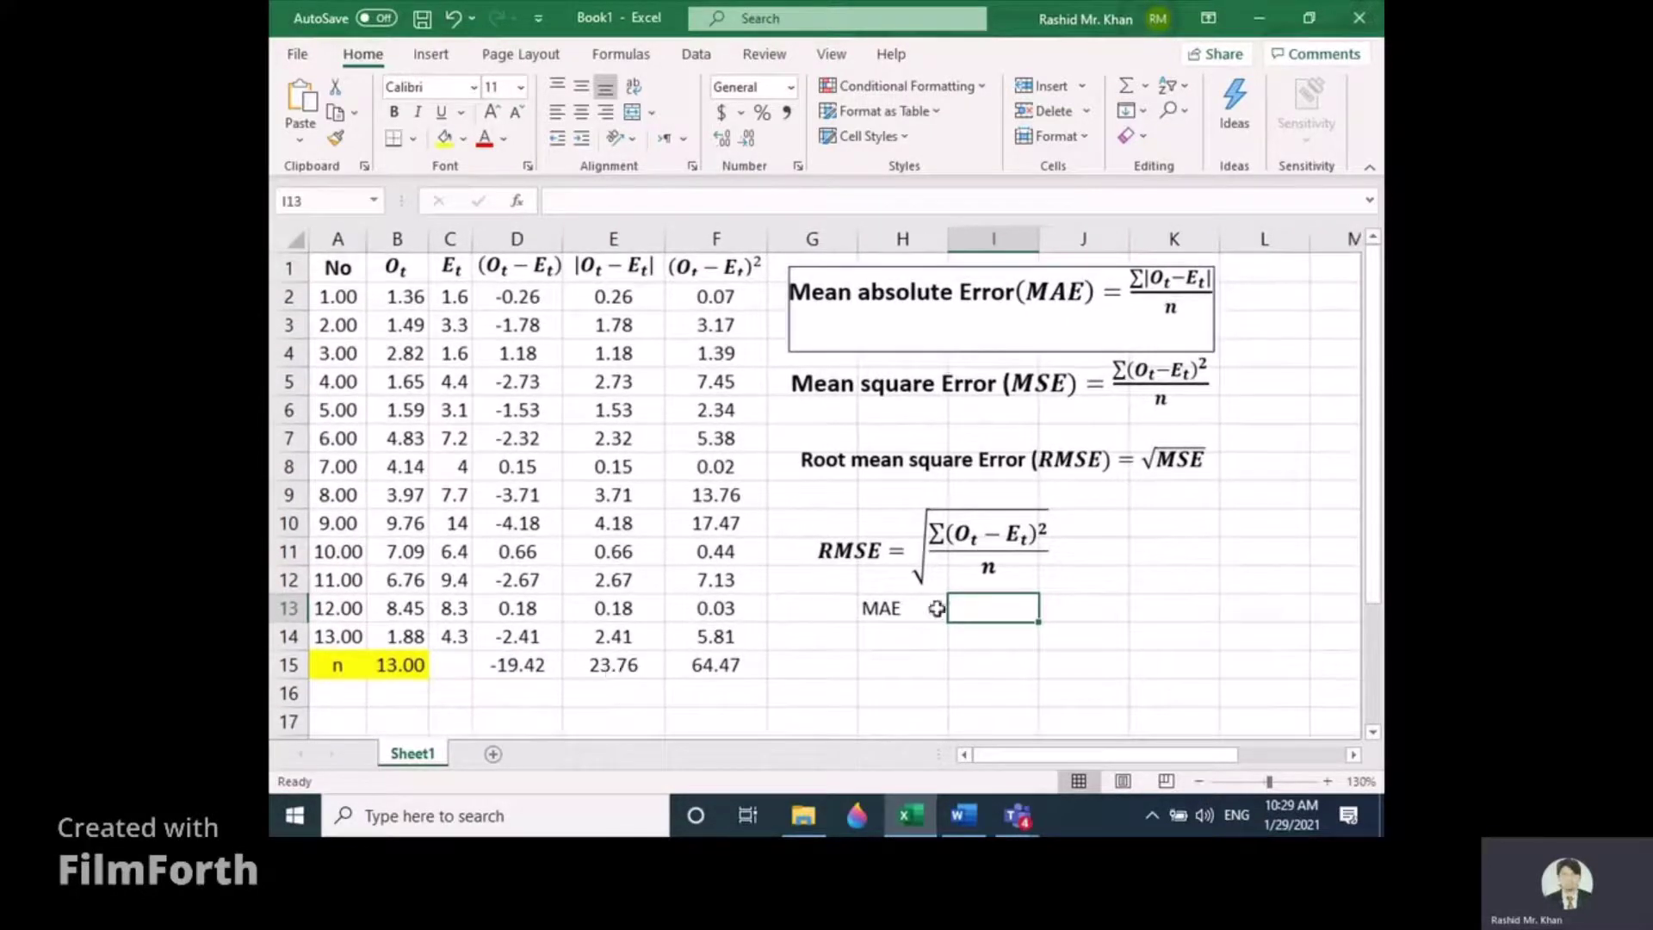
click(632, 665)
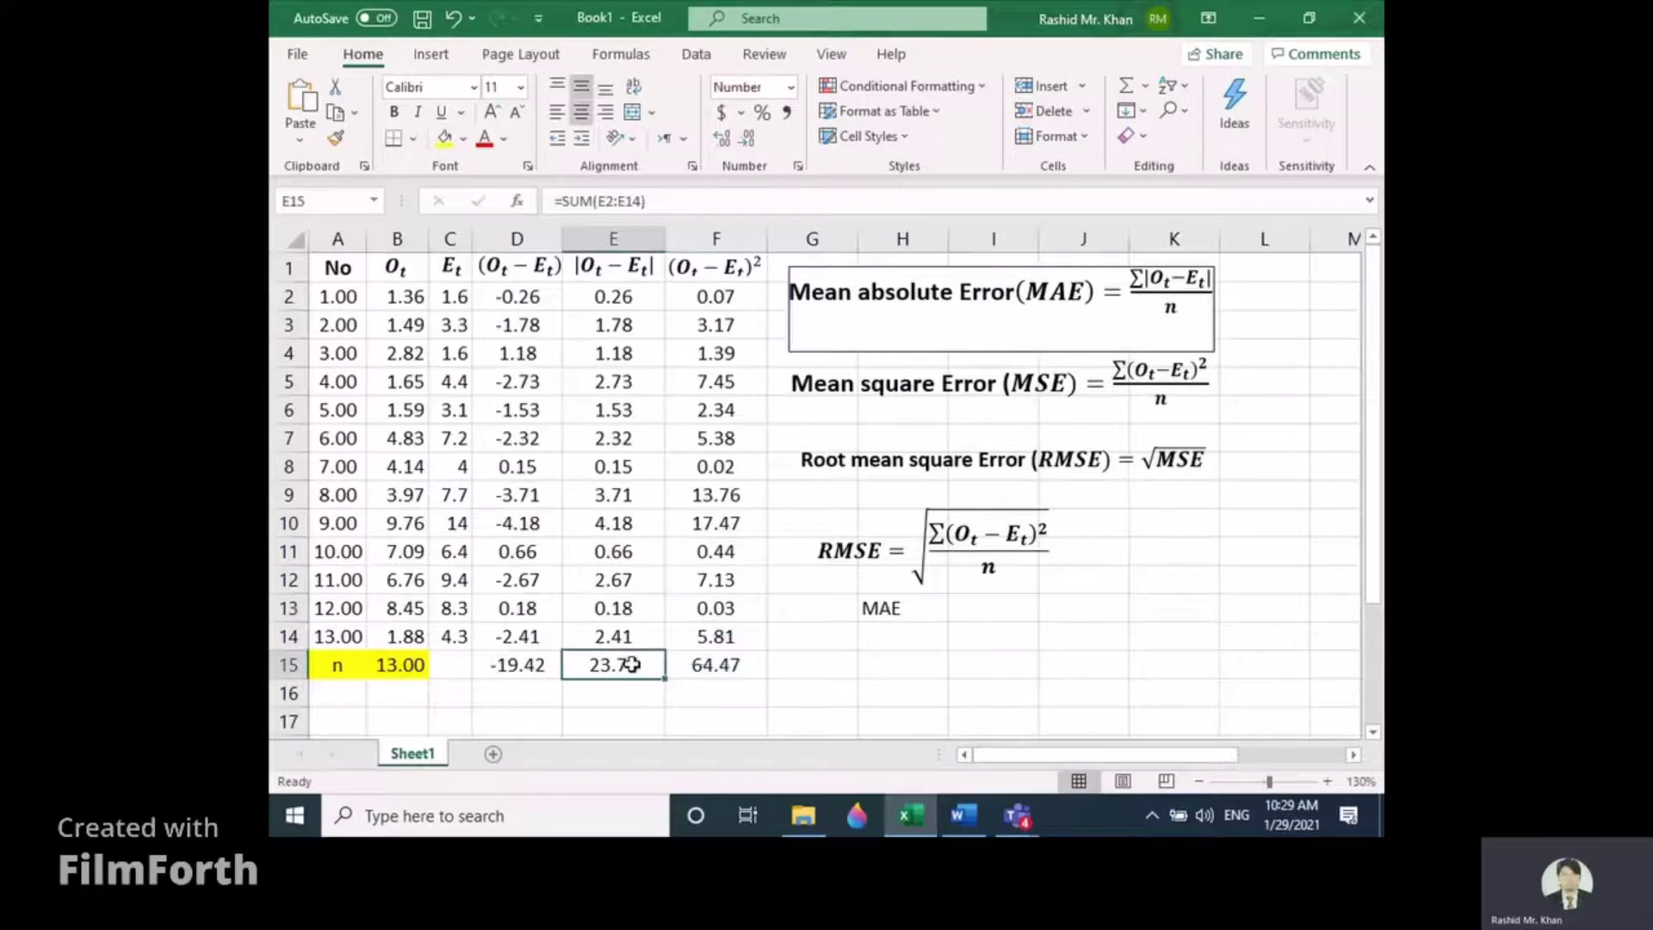
- Enter =E15/13 in I13 to compute the MAE of 1.82769
double_click(990, 607)
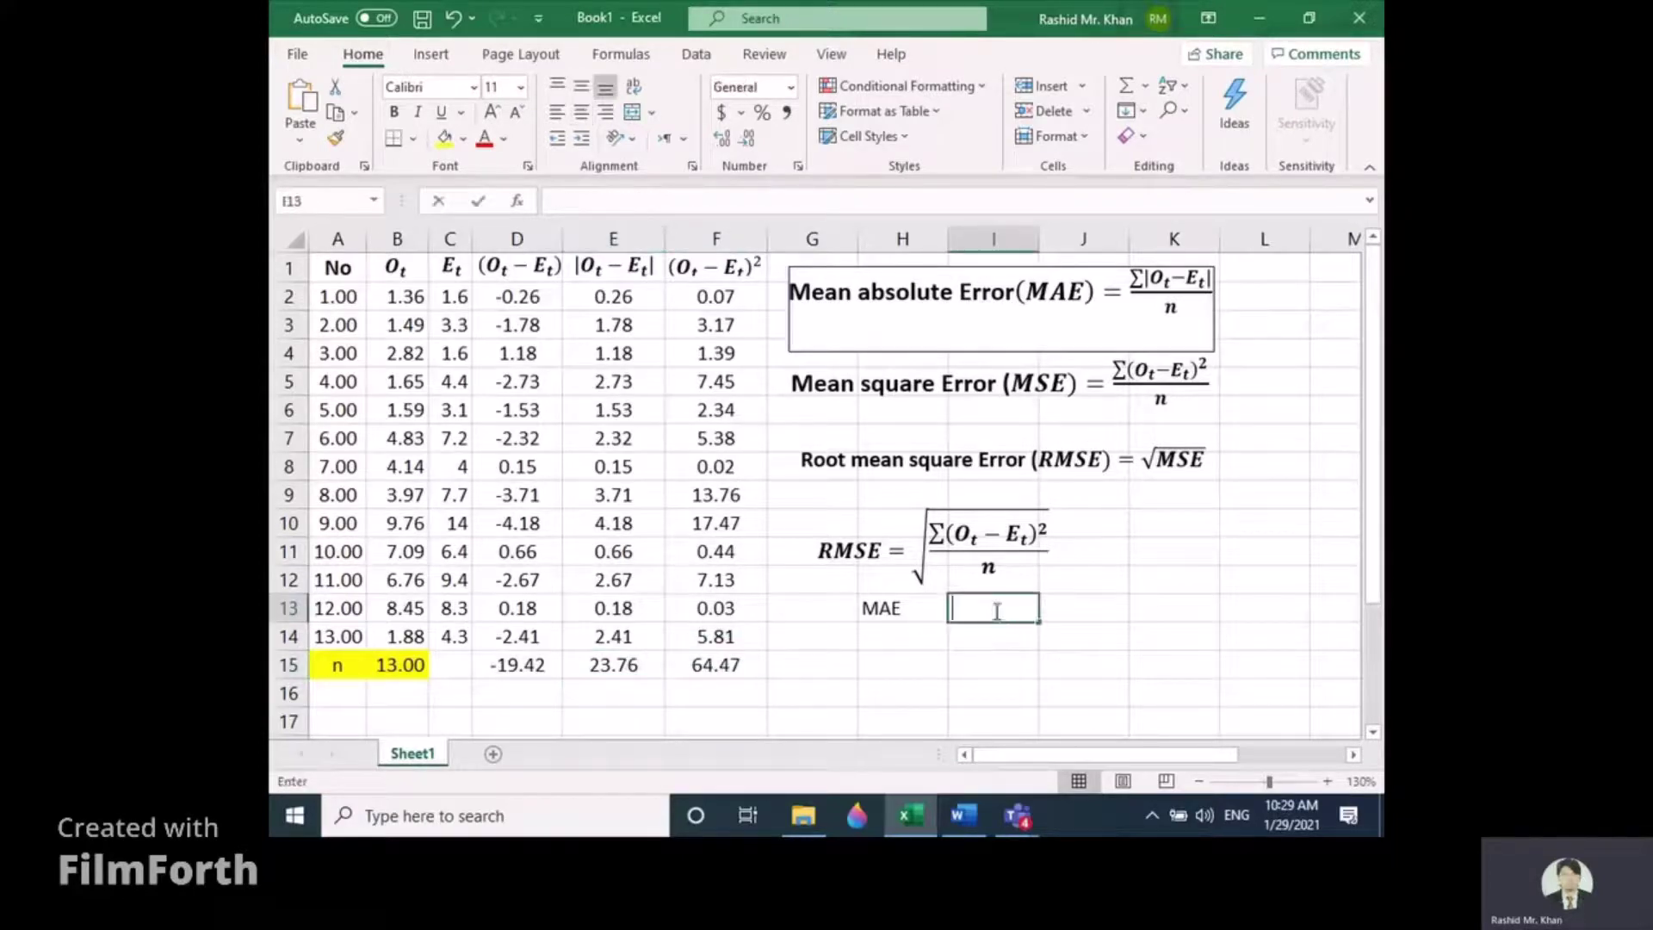
text(=)
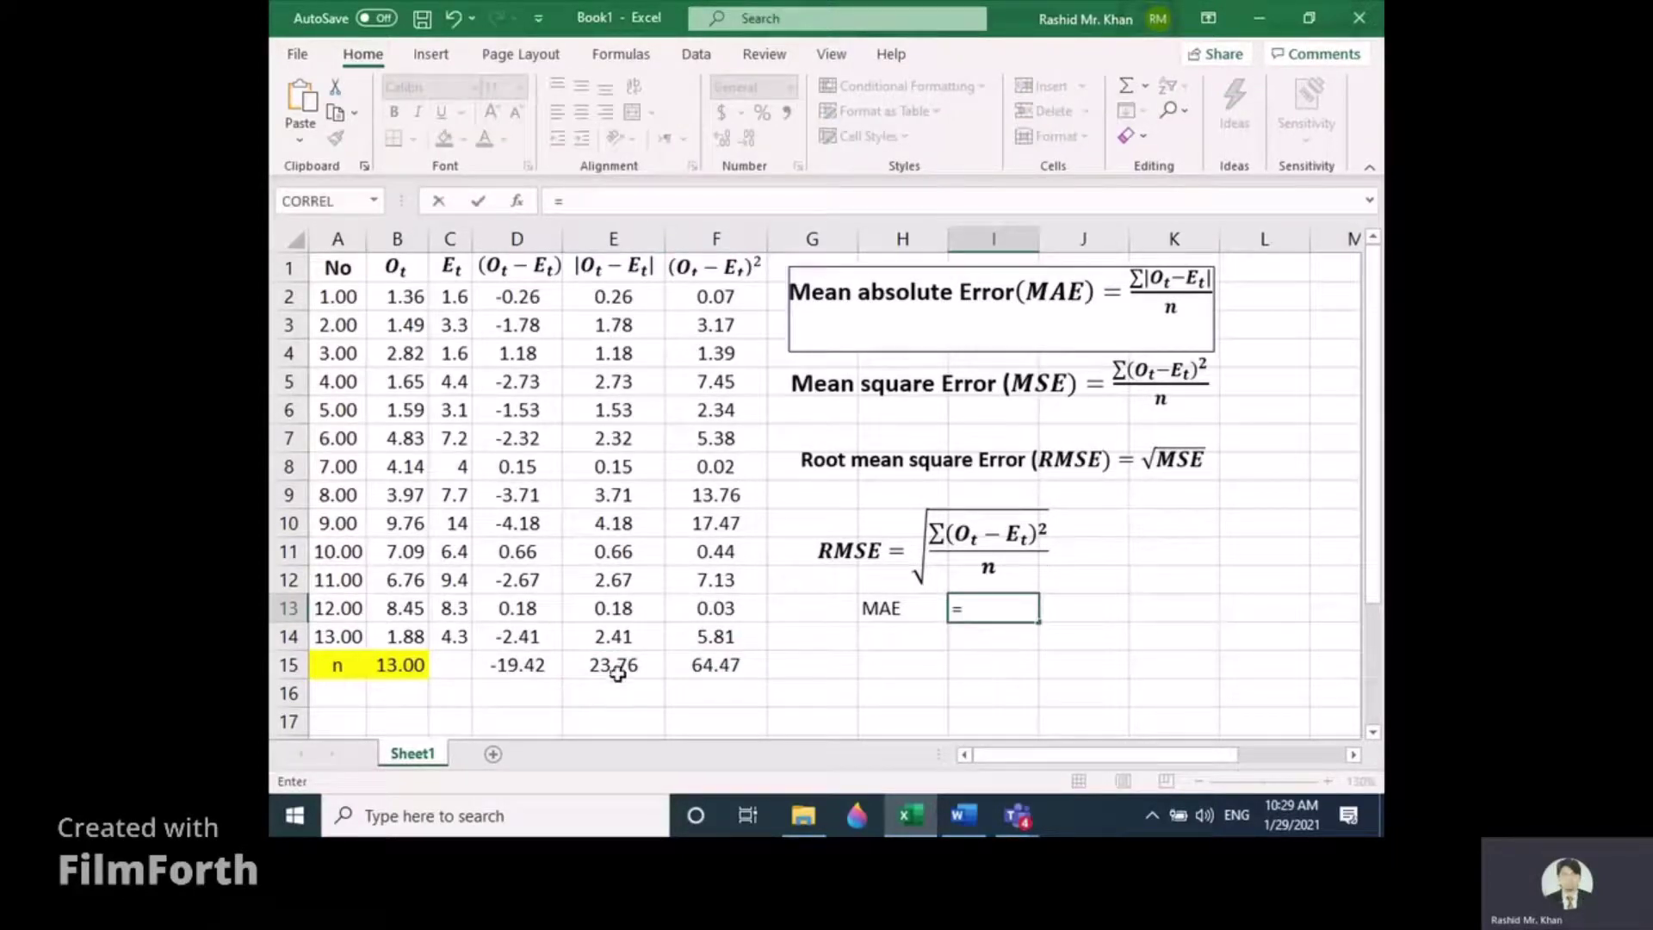
click(617, 665)
text(/)
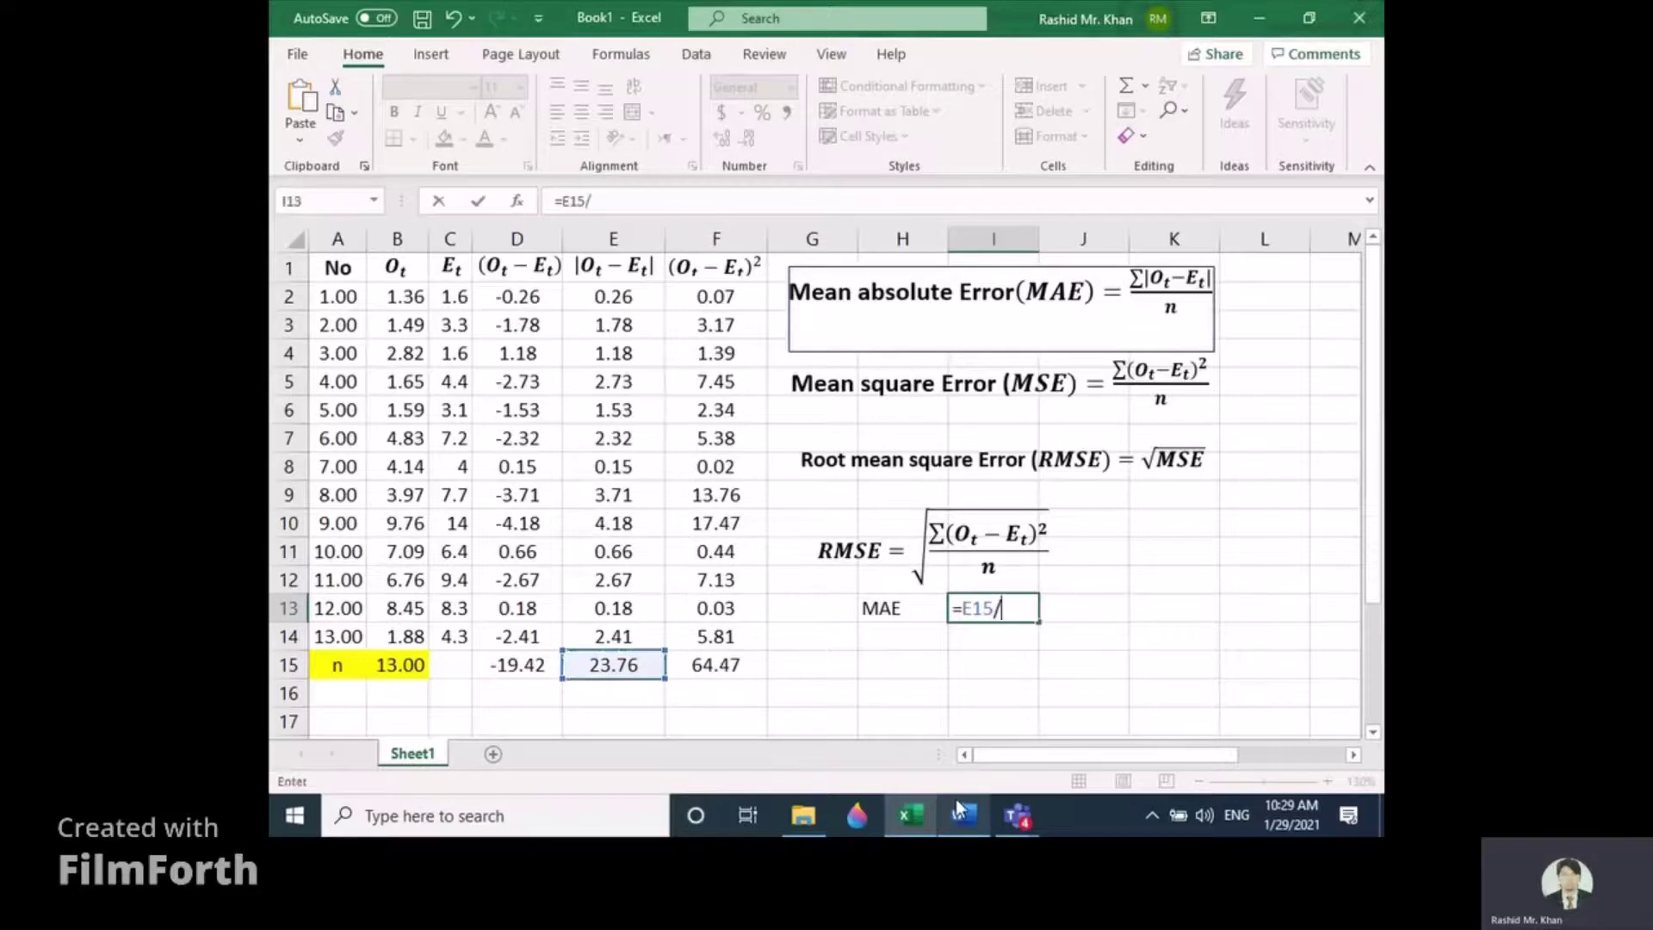
mouse_move(958, 808)
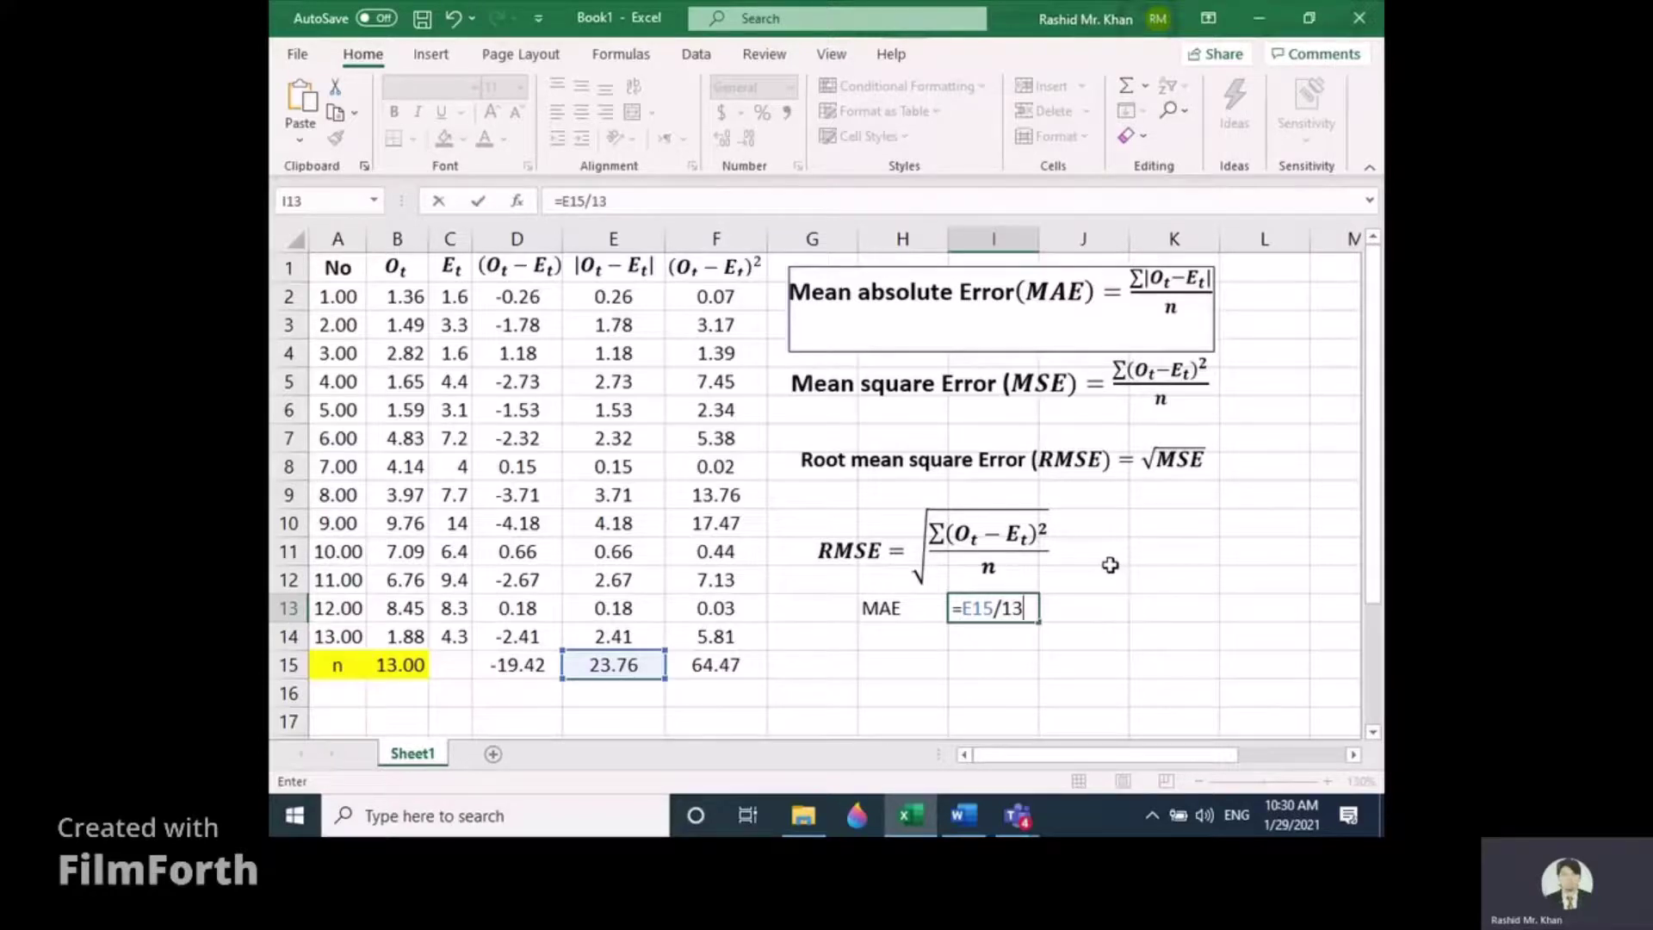
key(Return)
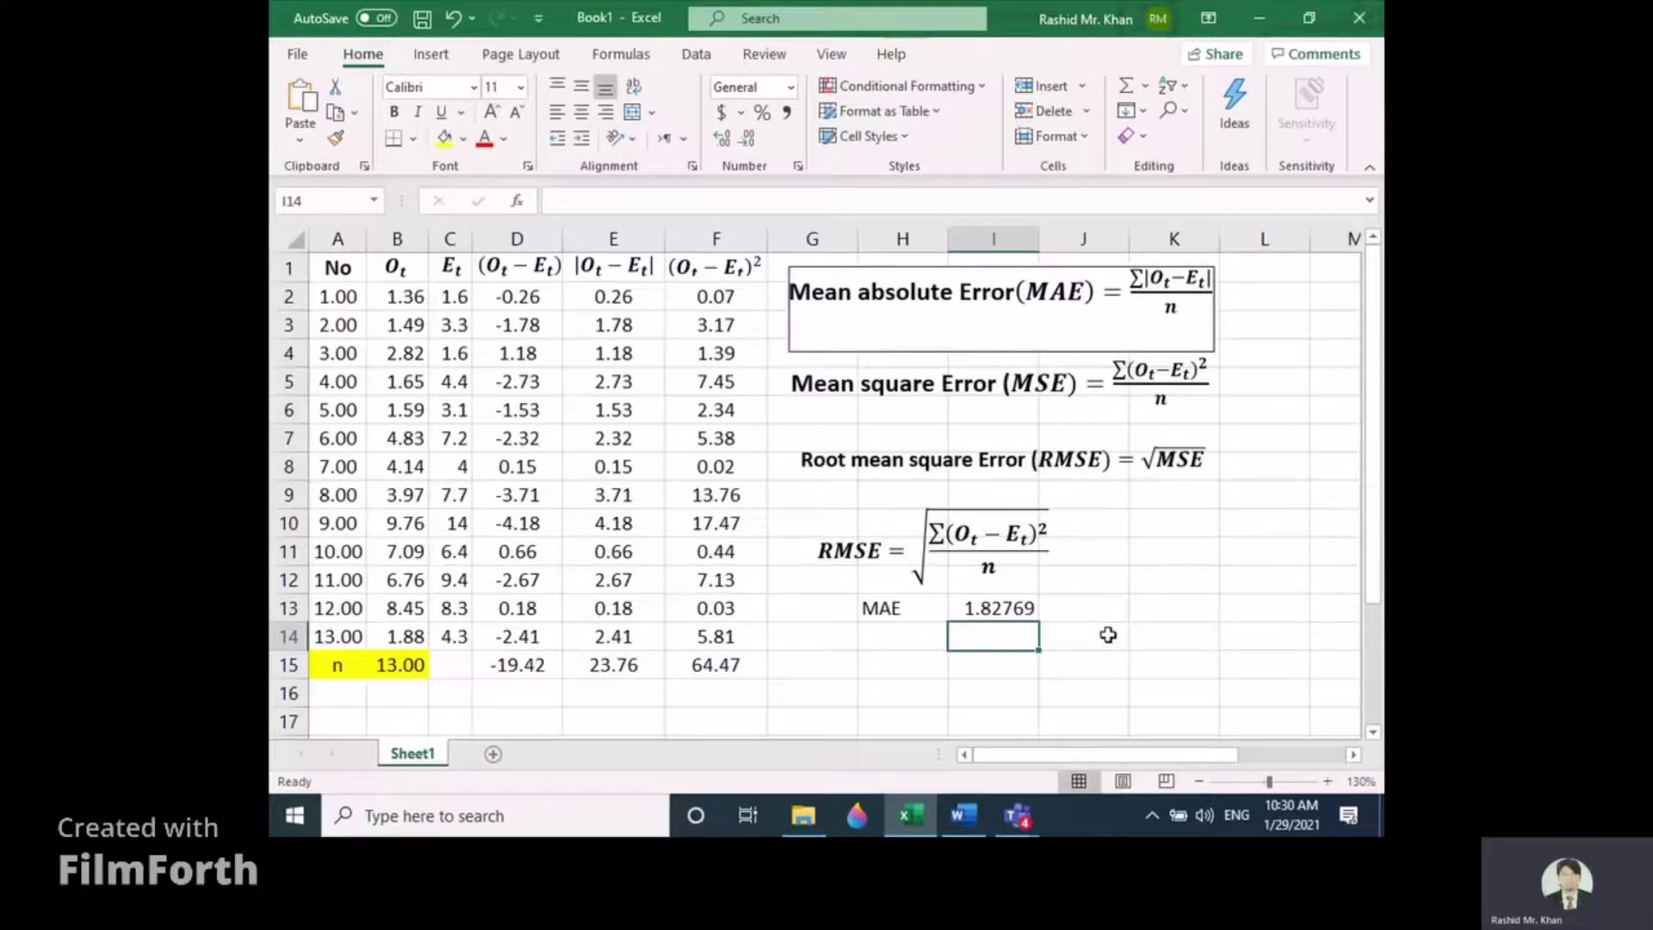
- Label H14 as MSE and enter =F15/13 in I14, giving 4.95912
click(894, 646)
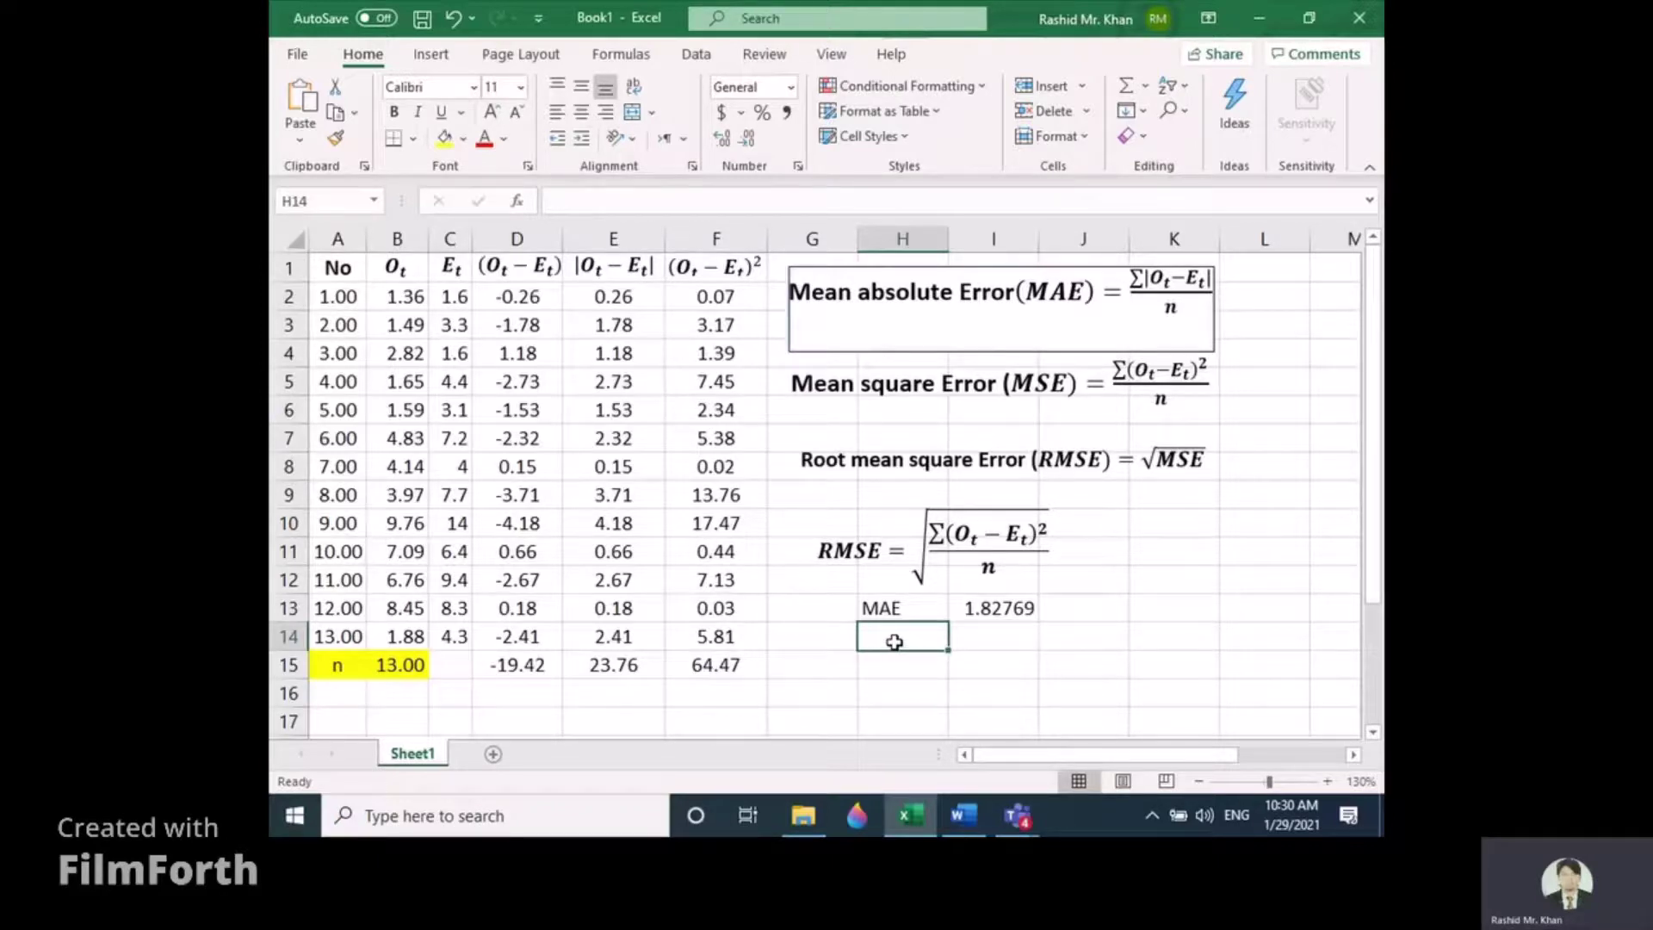
text(MN)
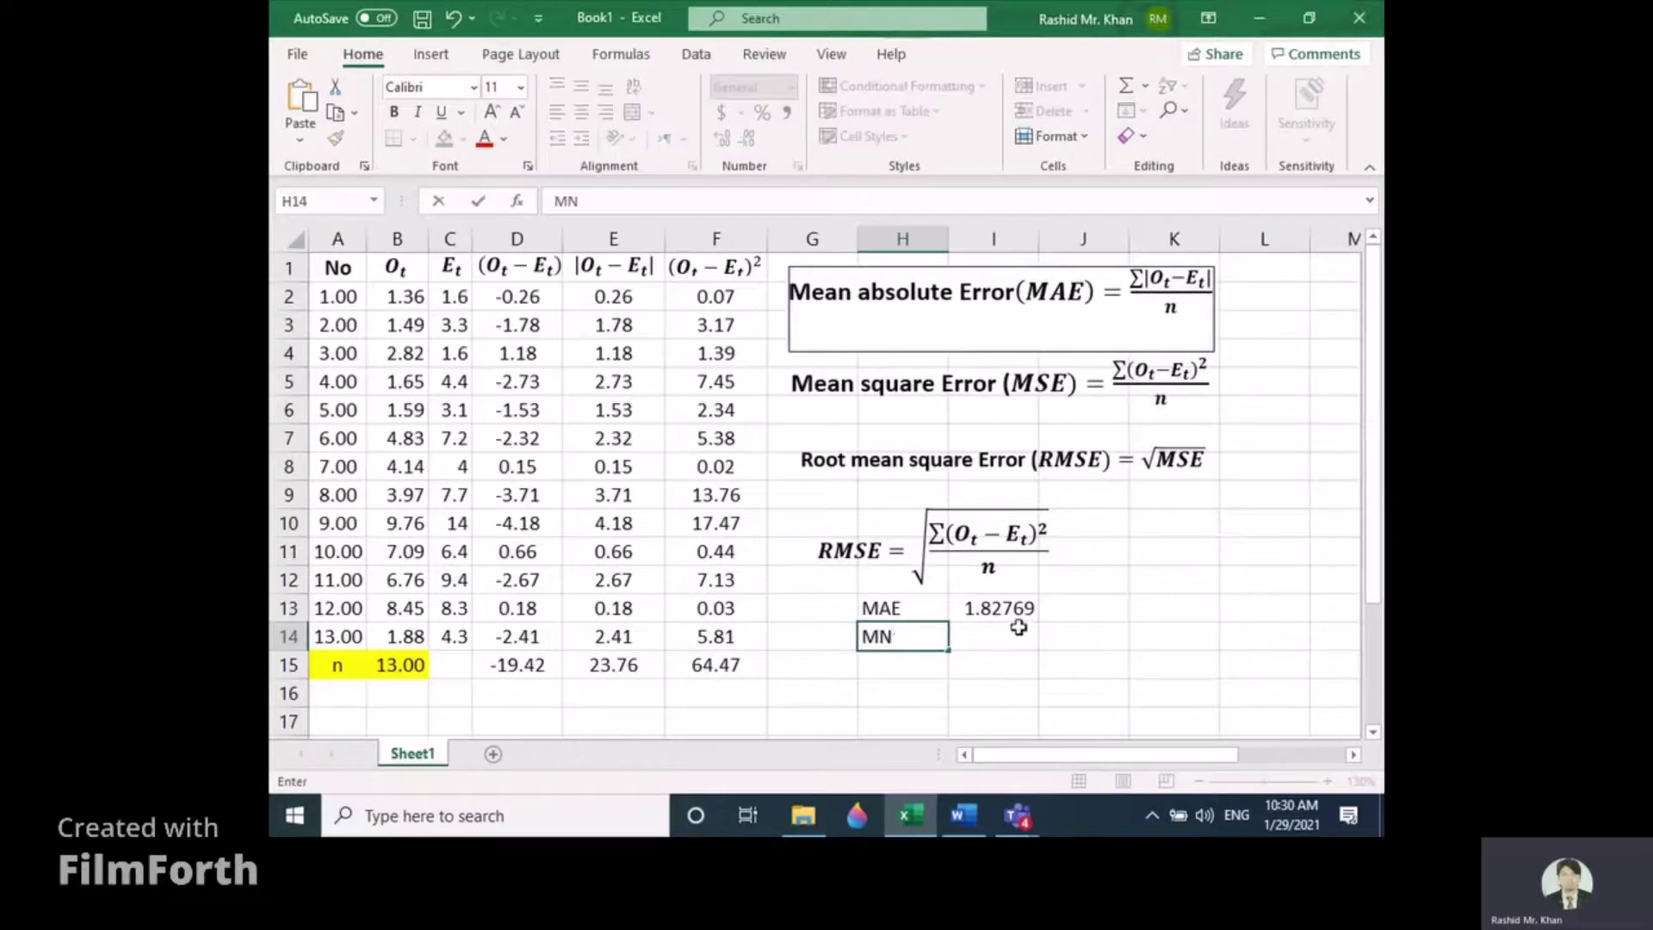
key(BackSpace)
click(1018, 627)
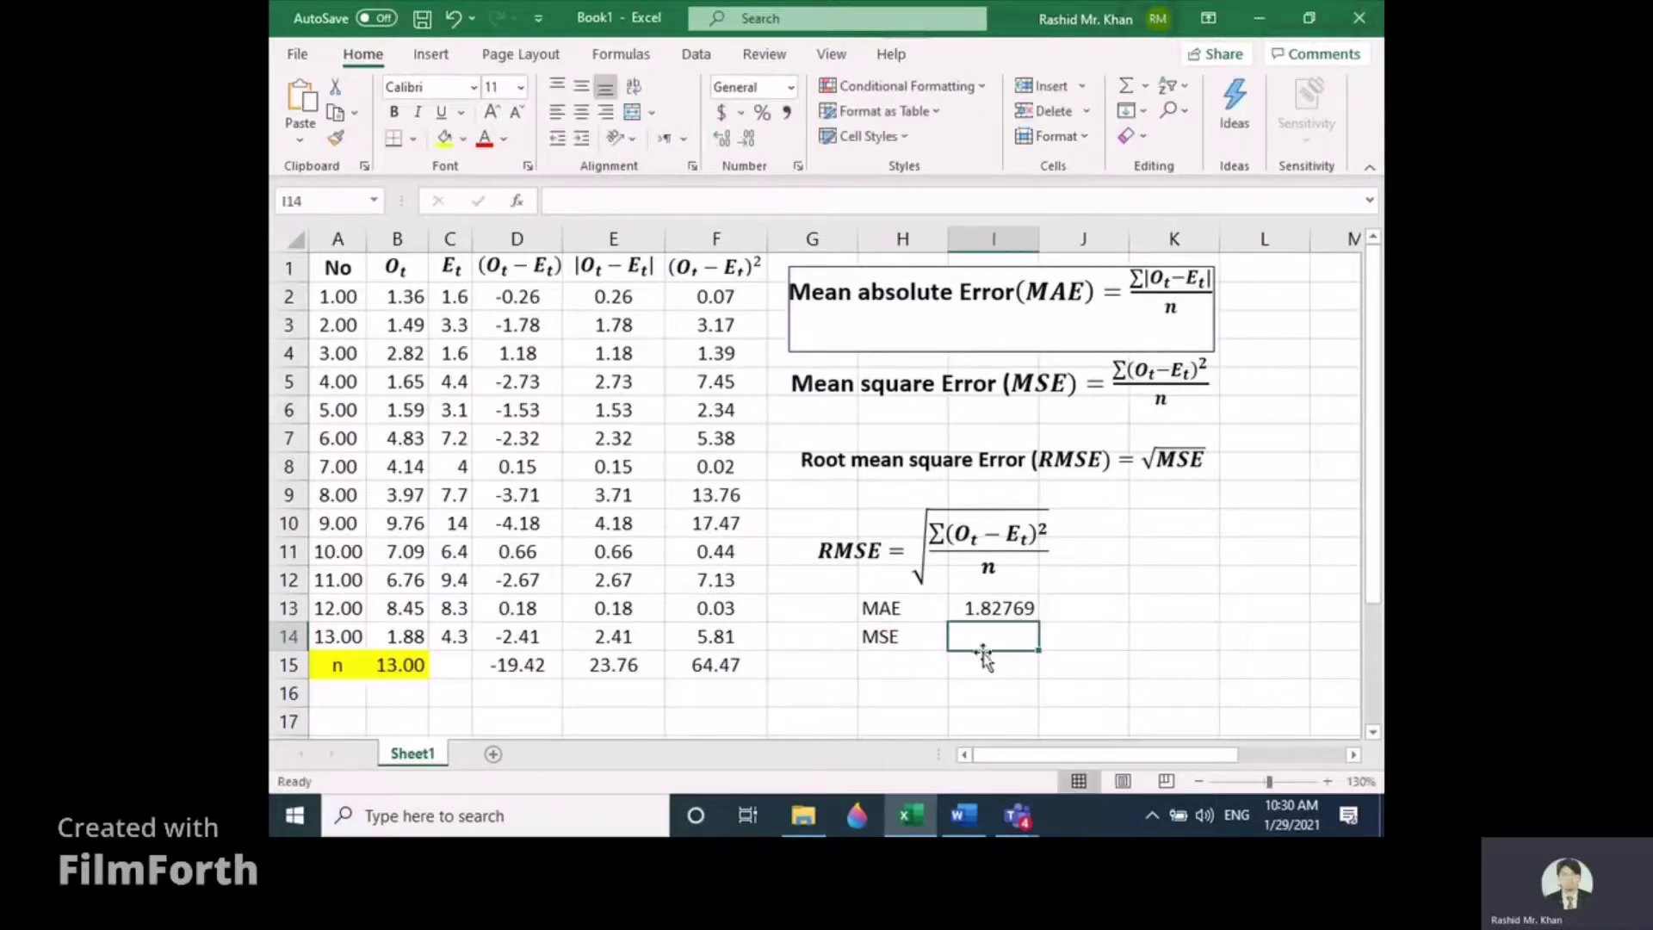
double_click(982, 638)
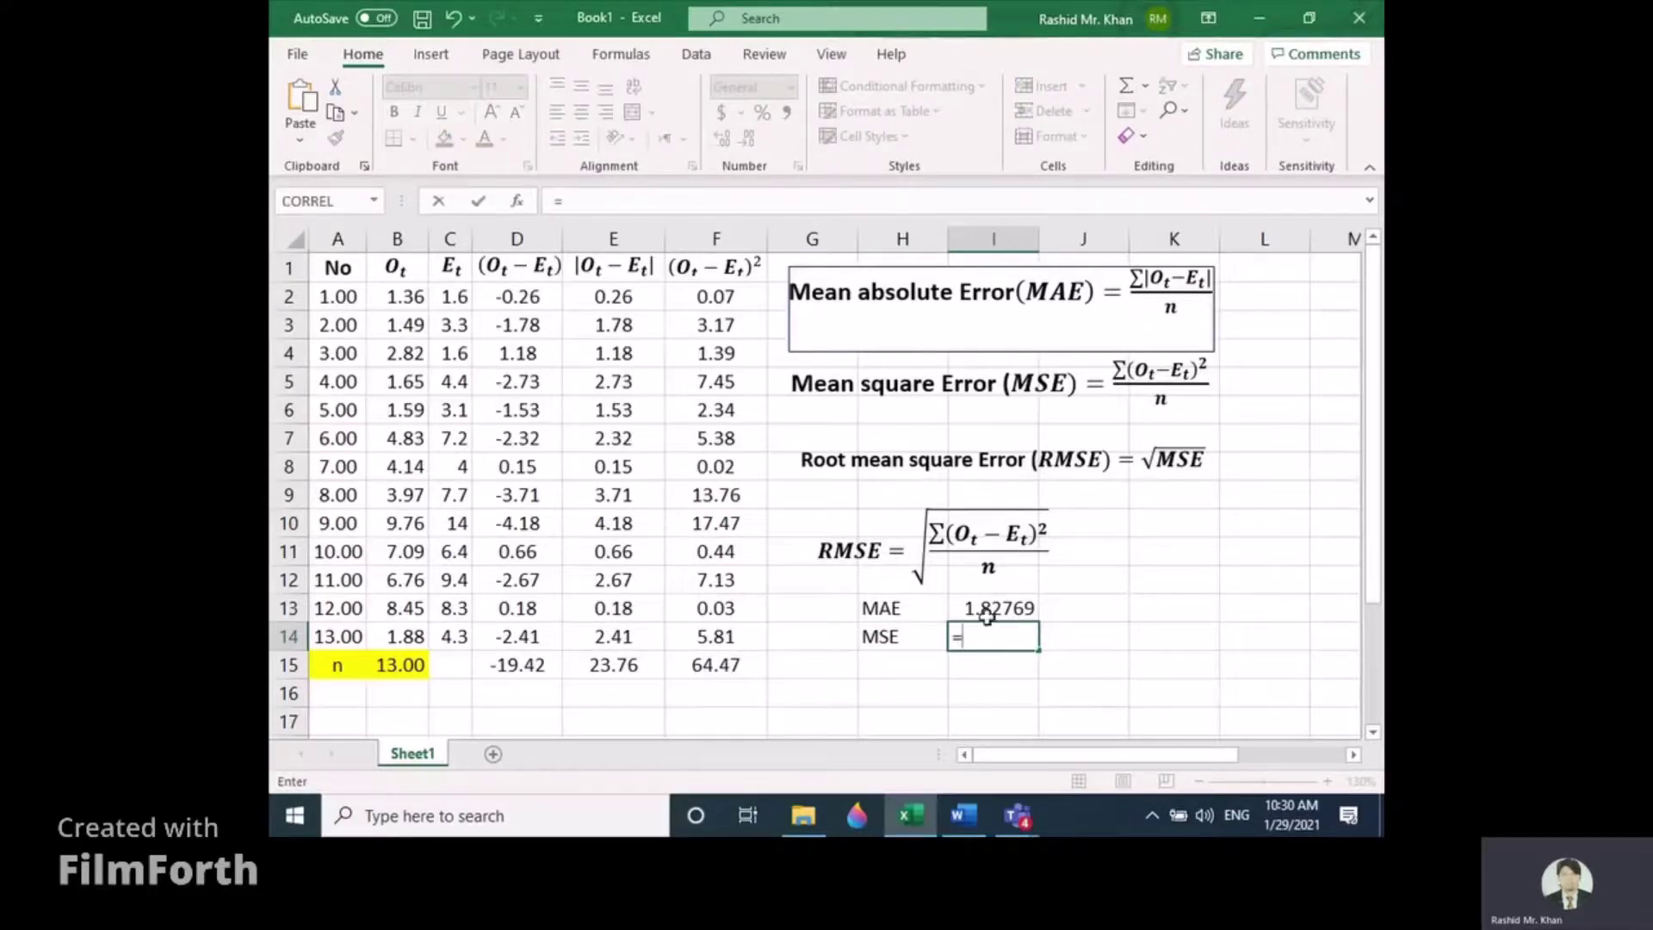
click(732, 241)
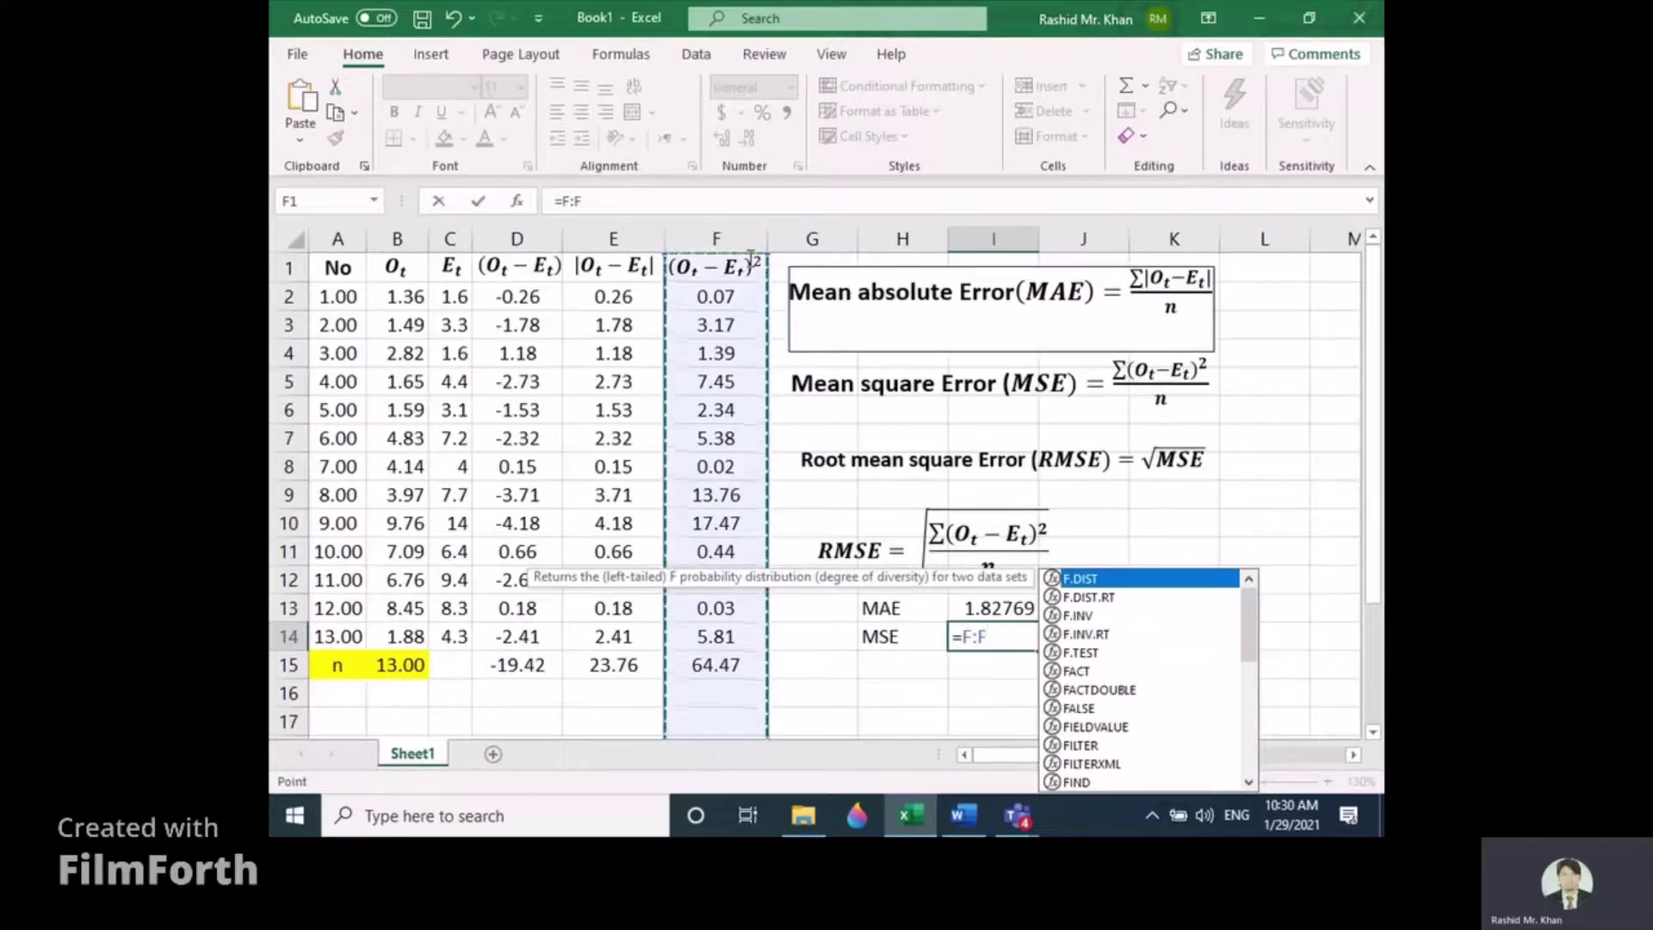
key(ctrl+z)
click(711, 662)
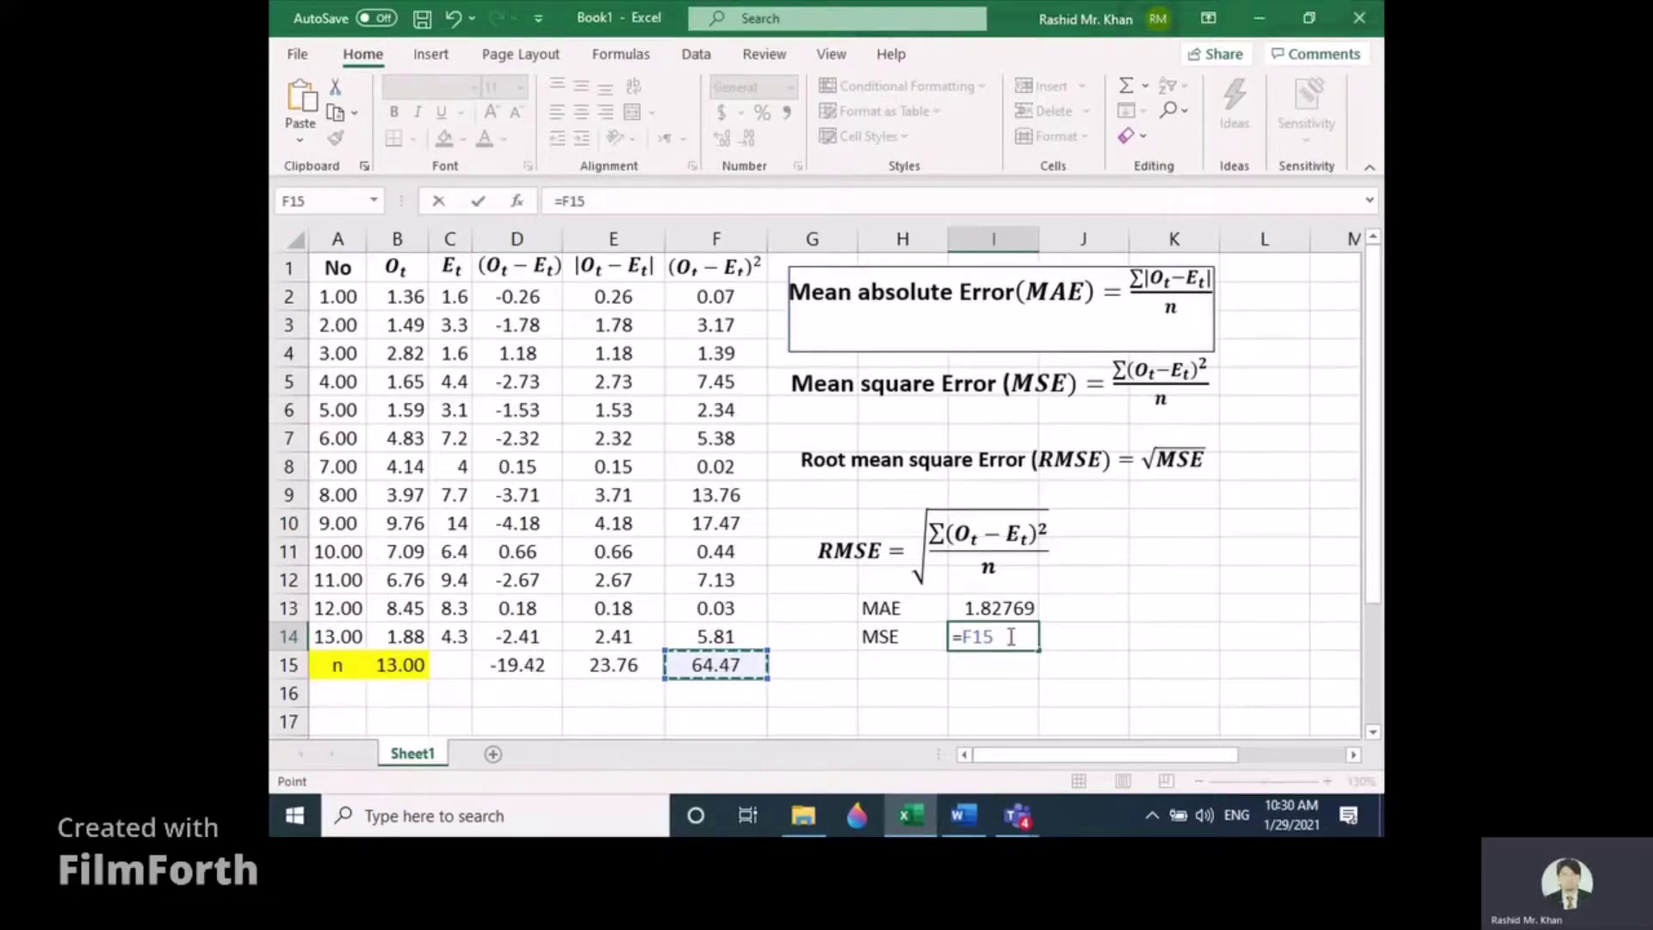
text(/13)
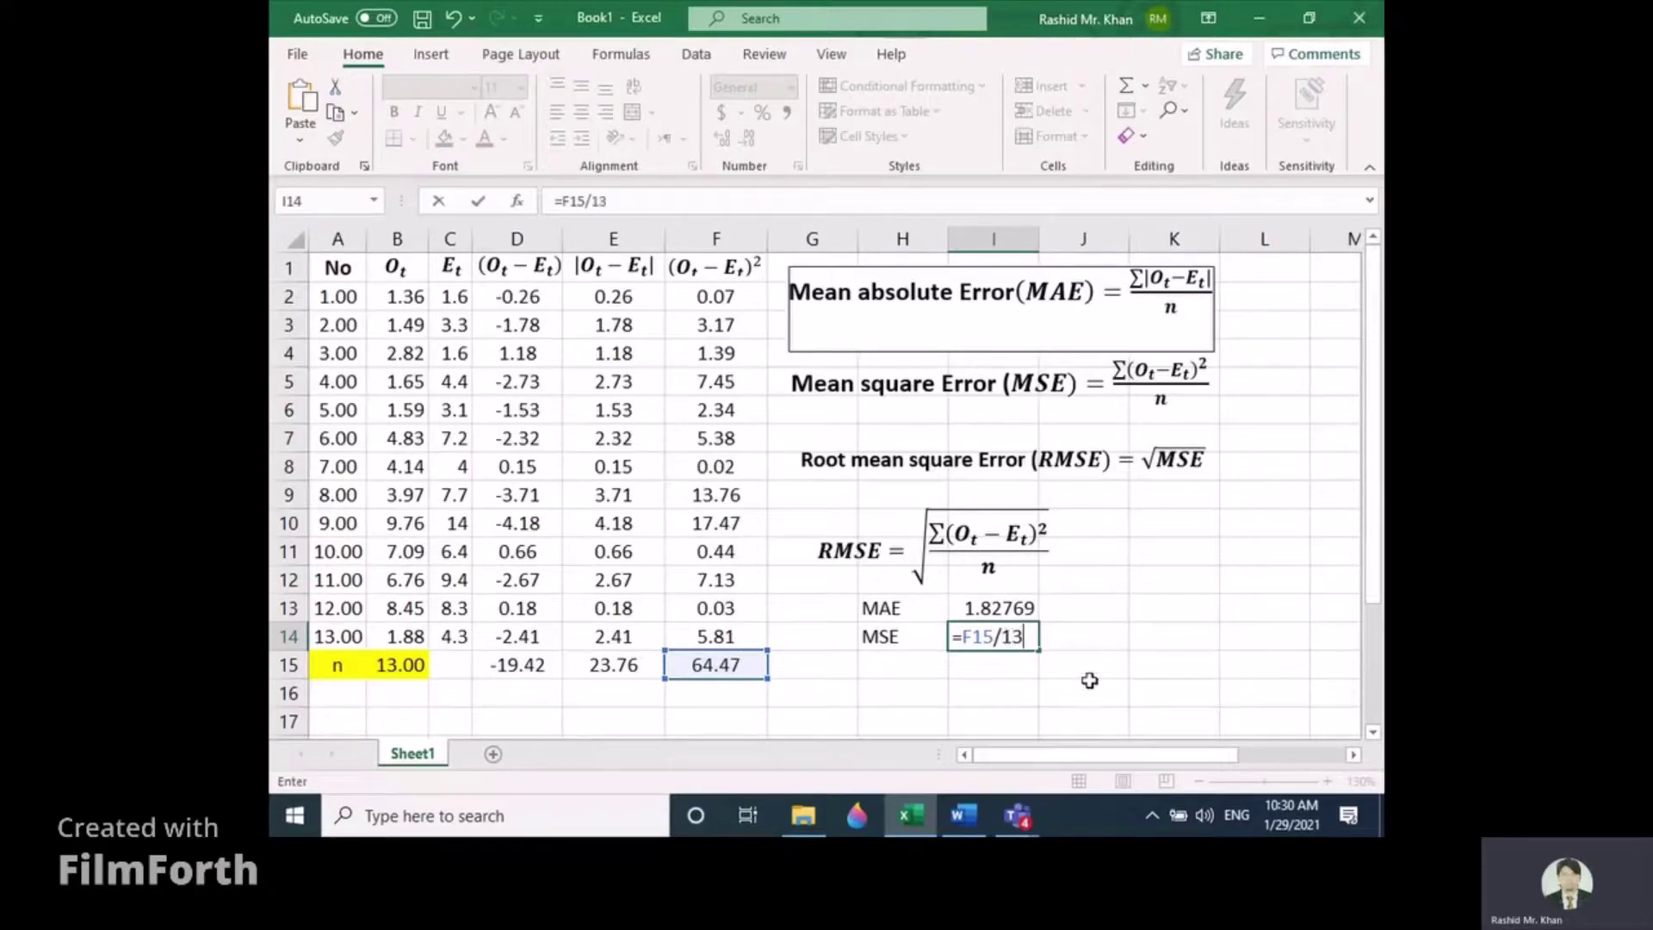
key(Return)
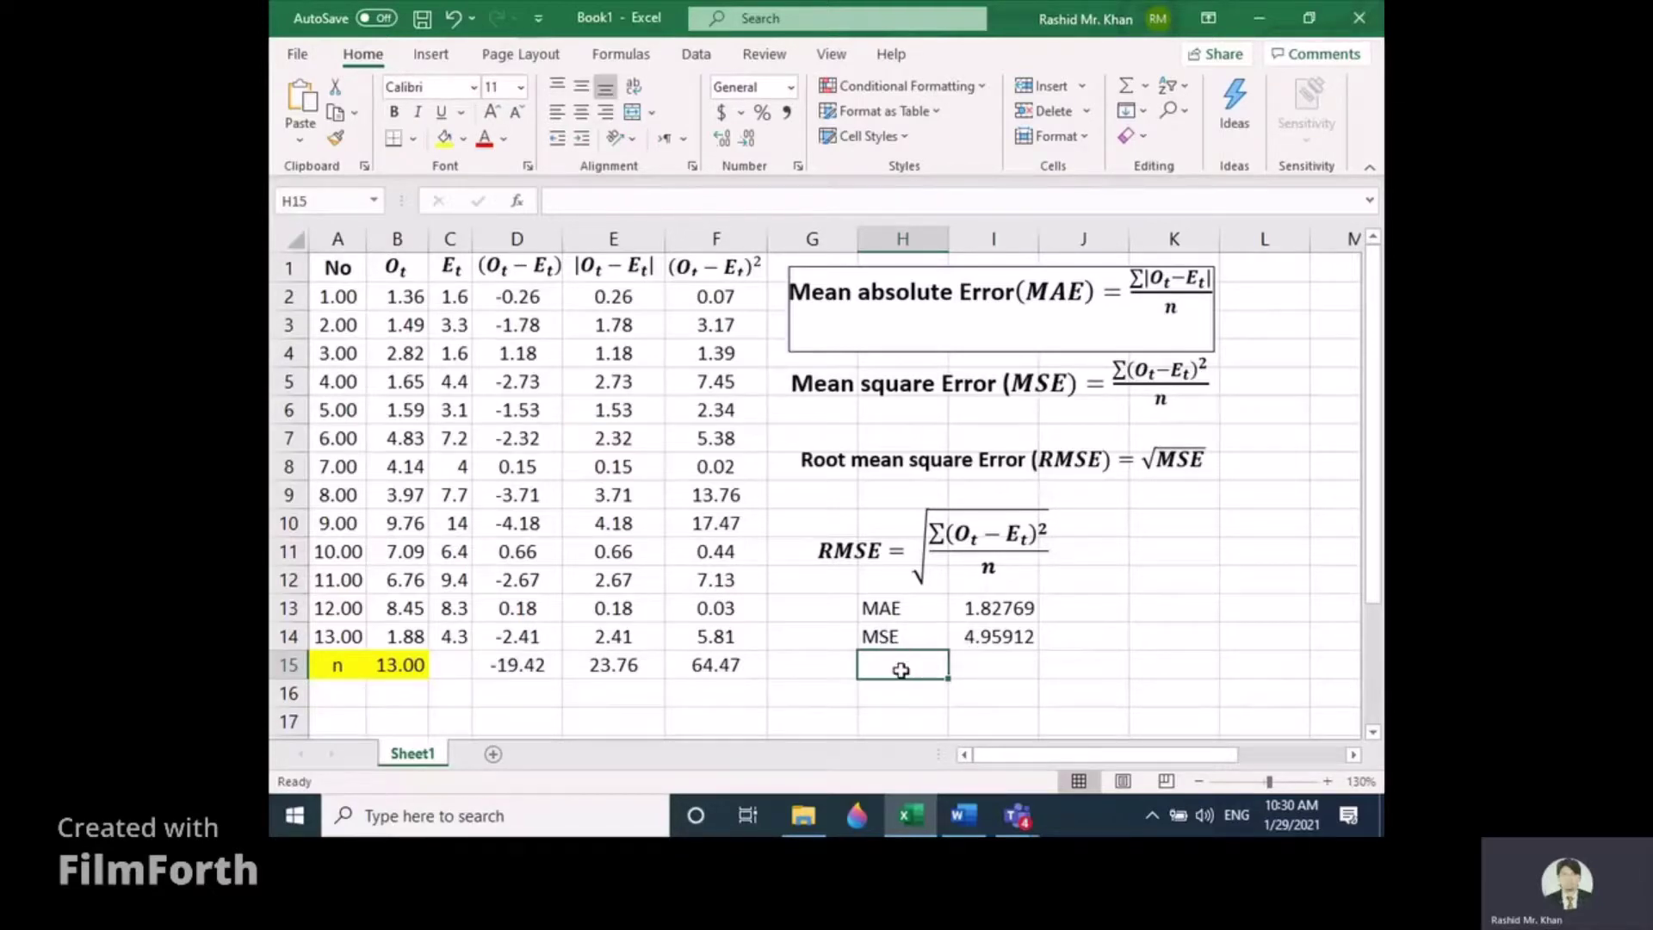
- Label H15 as RMSE and enter =SQRT(I14) in I15, giving 2.22691
text(RMSE)
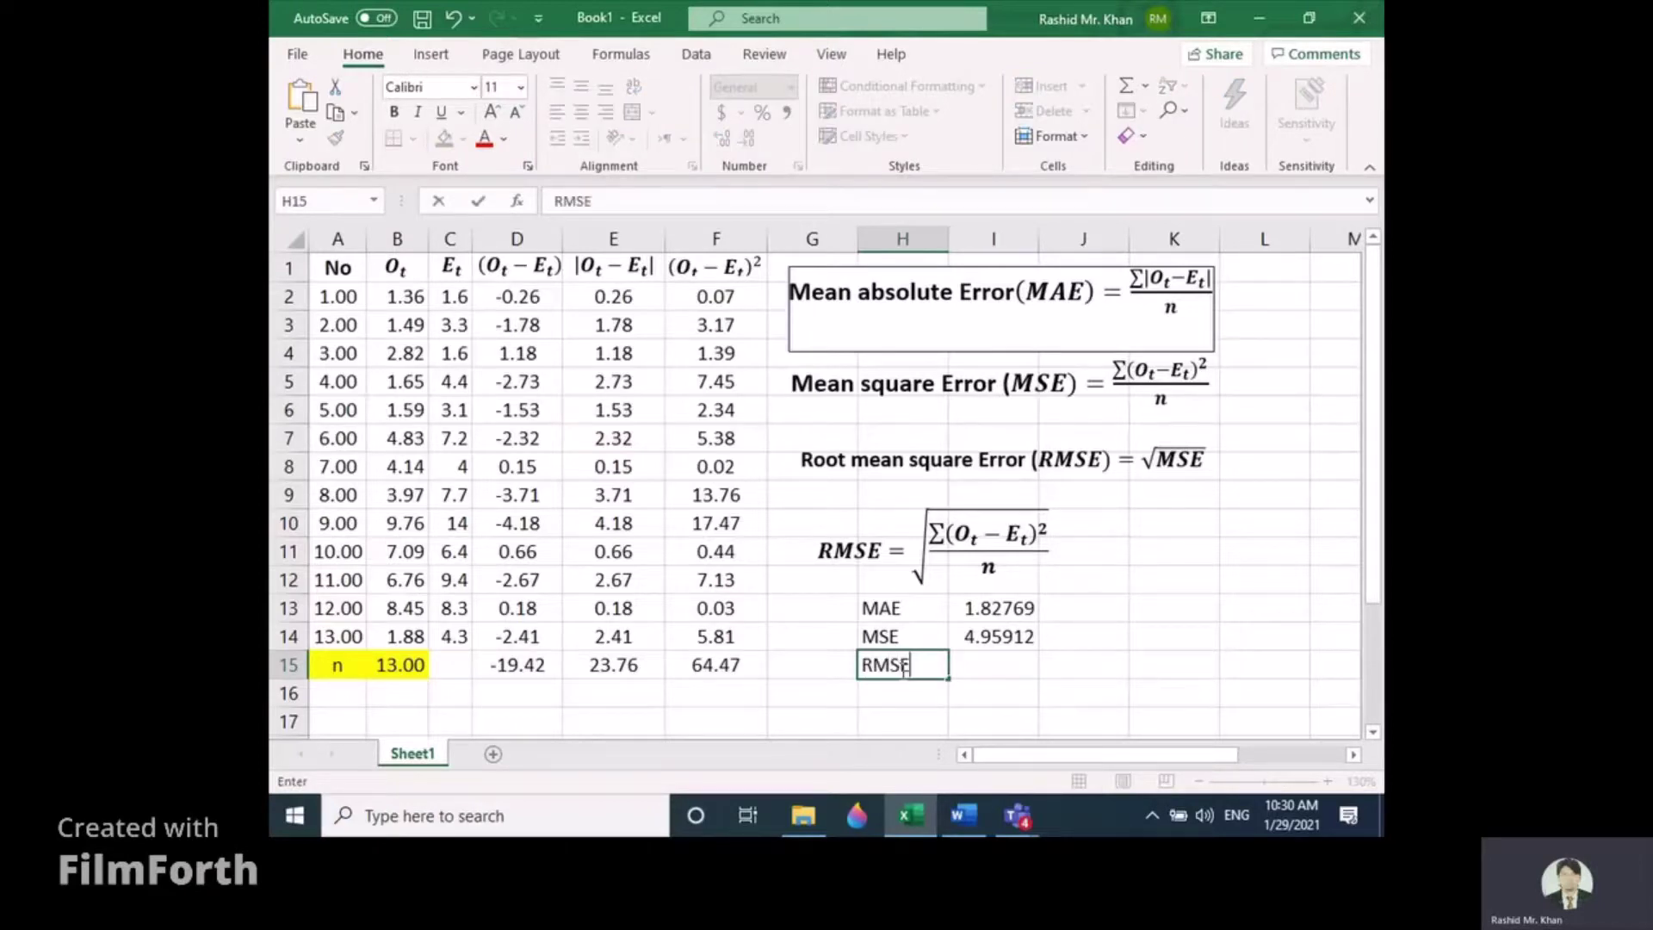
click(982, 669)
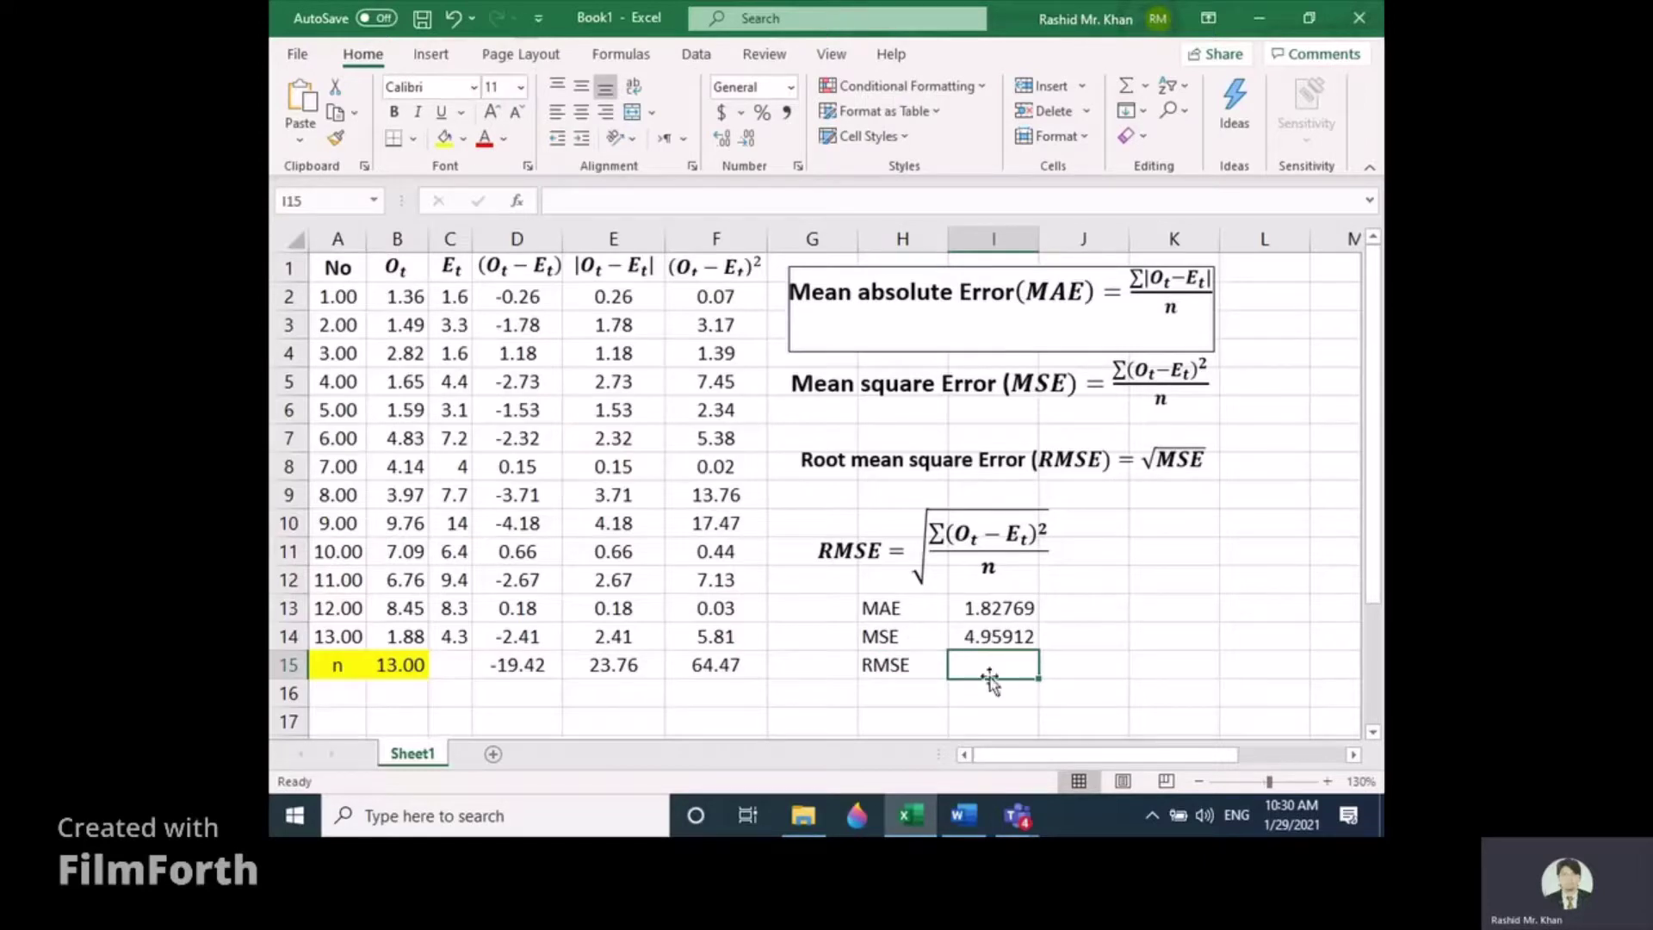
double_click(992, 669)
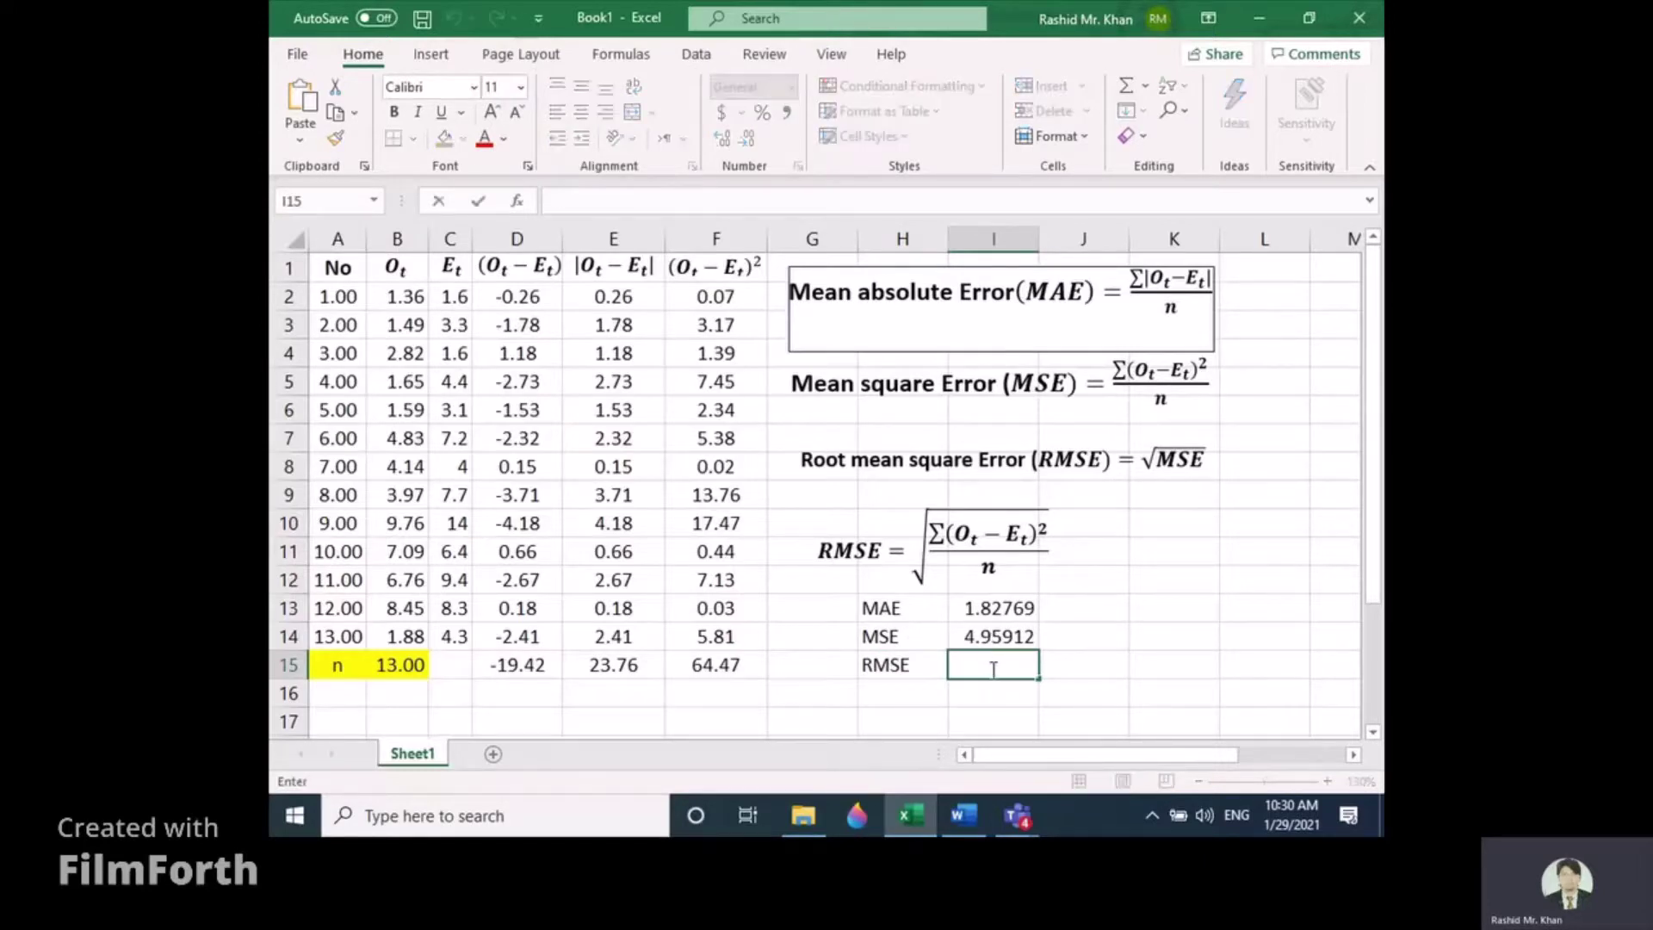
text(=sq)
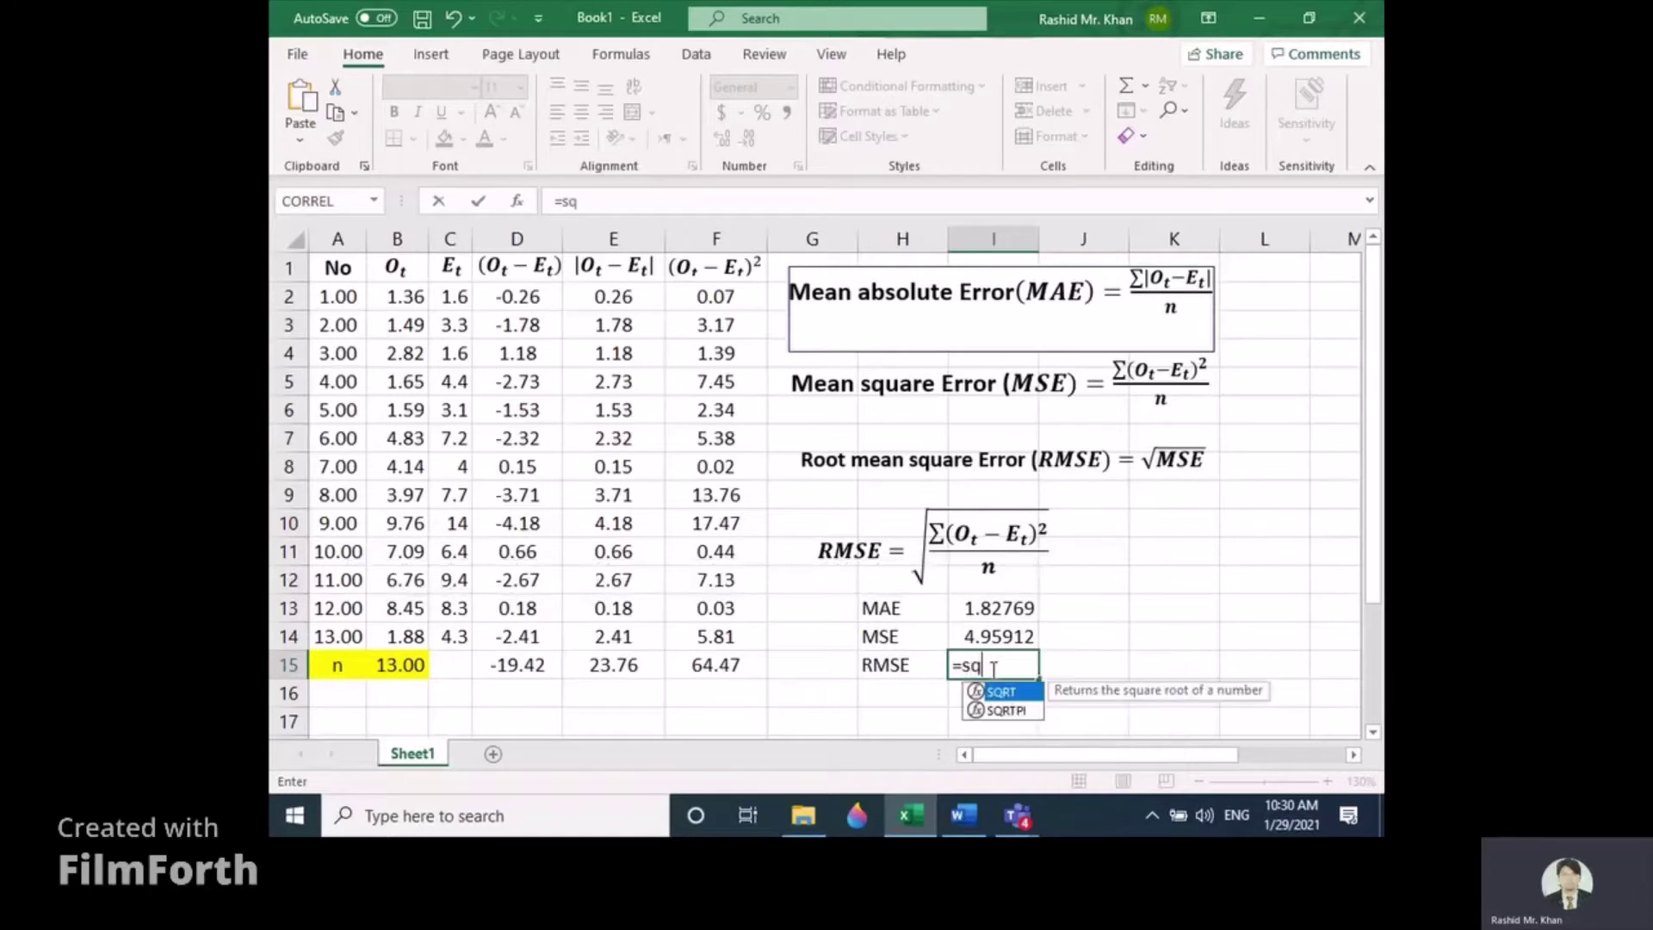
double_click(1001, 692)
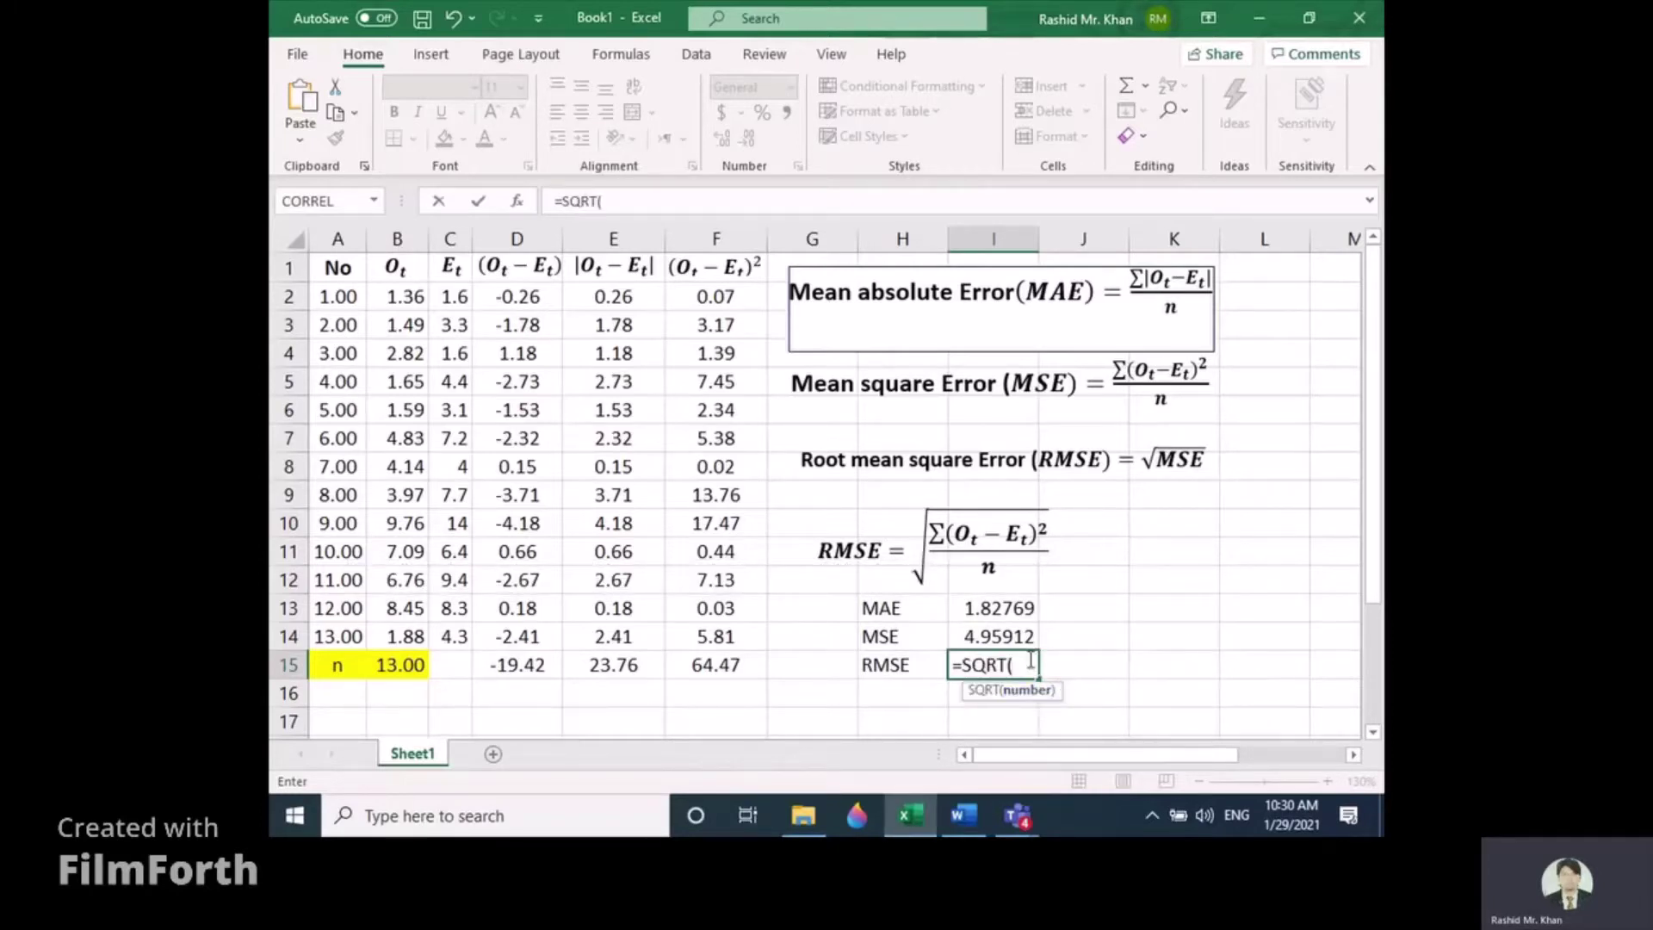
click(992, 638)
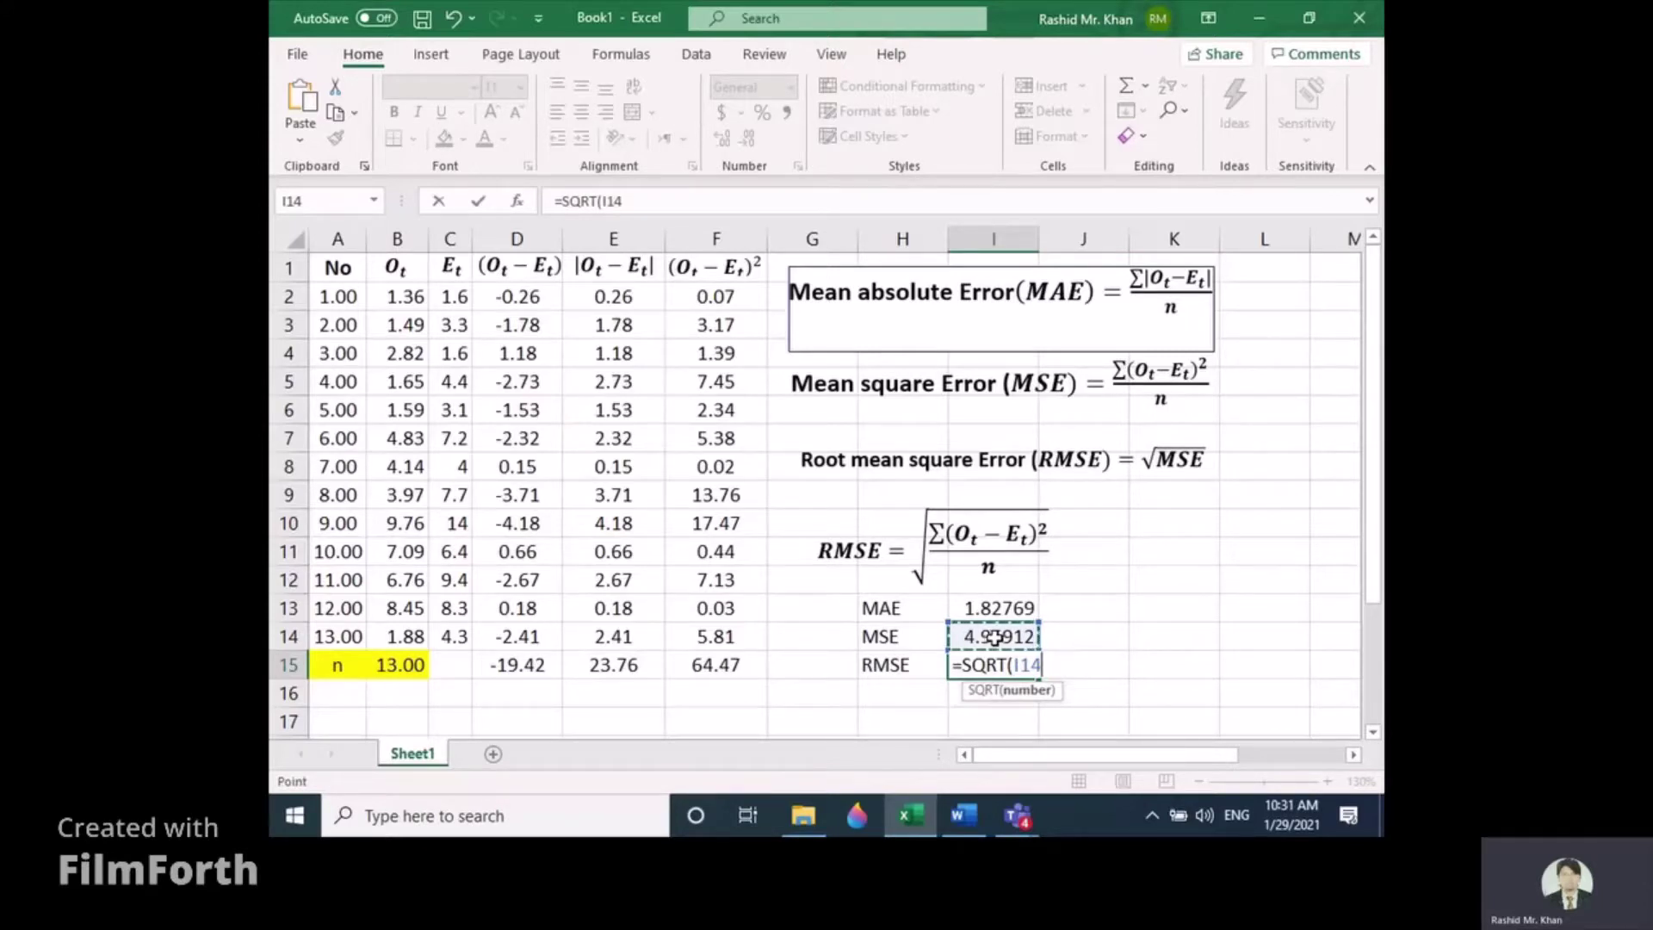
text())
key(Return)
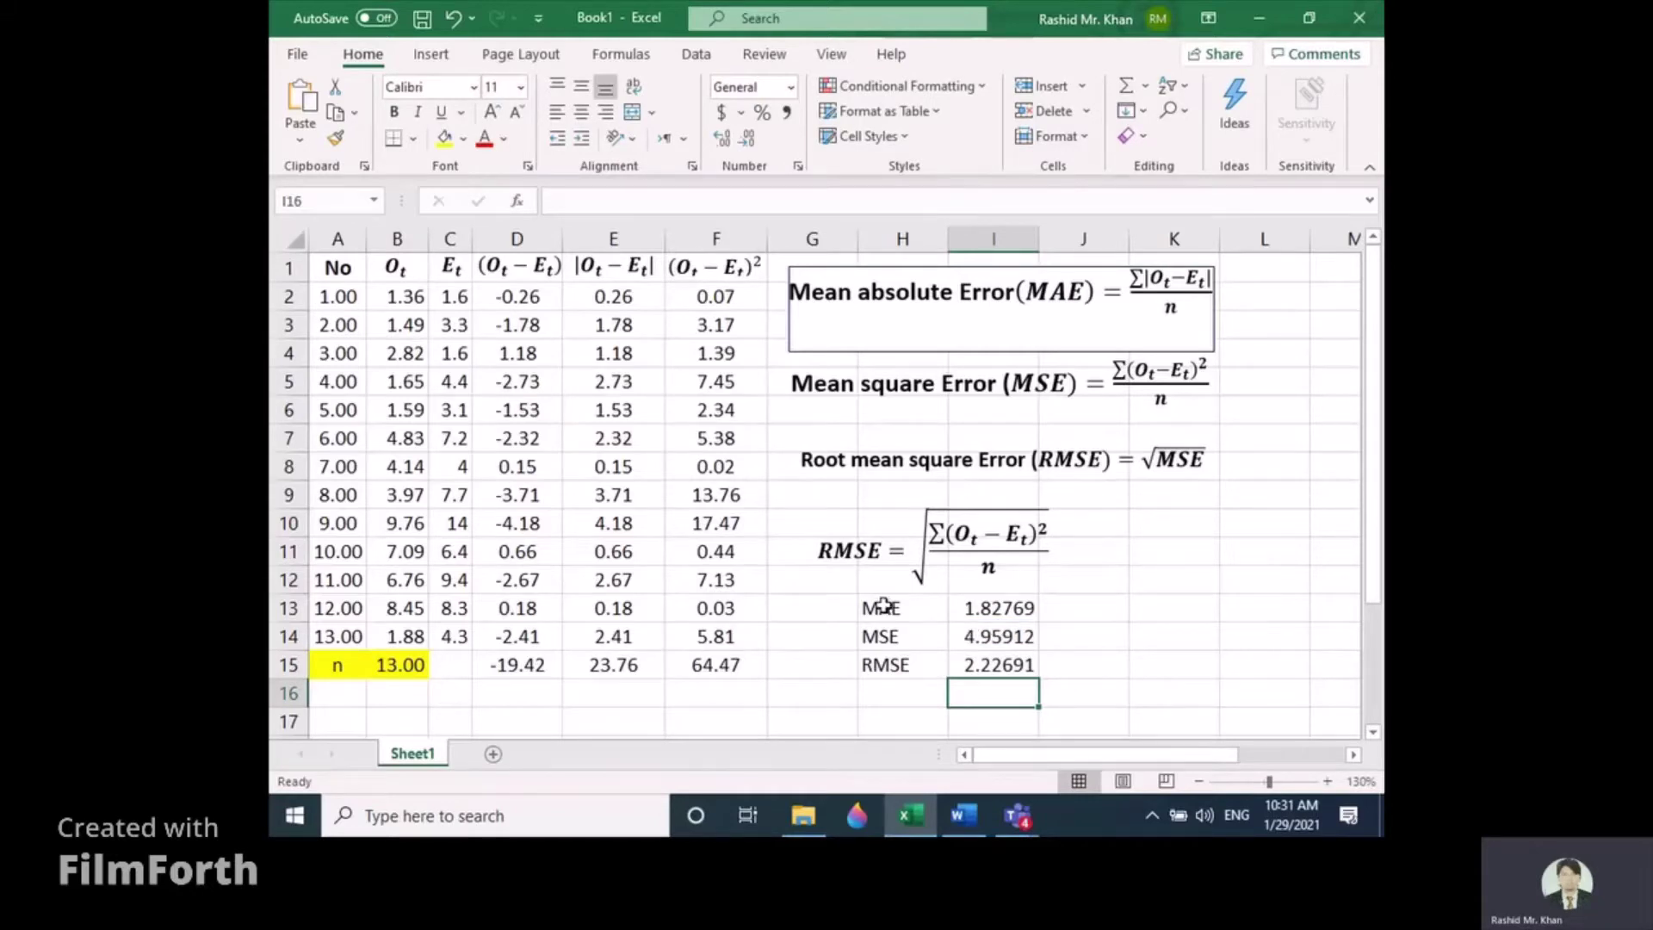
- Fill the H13:I15 MAE, MSE and RMSE block with yellow
drag(880, 605, 1005, 610)
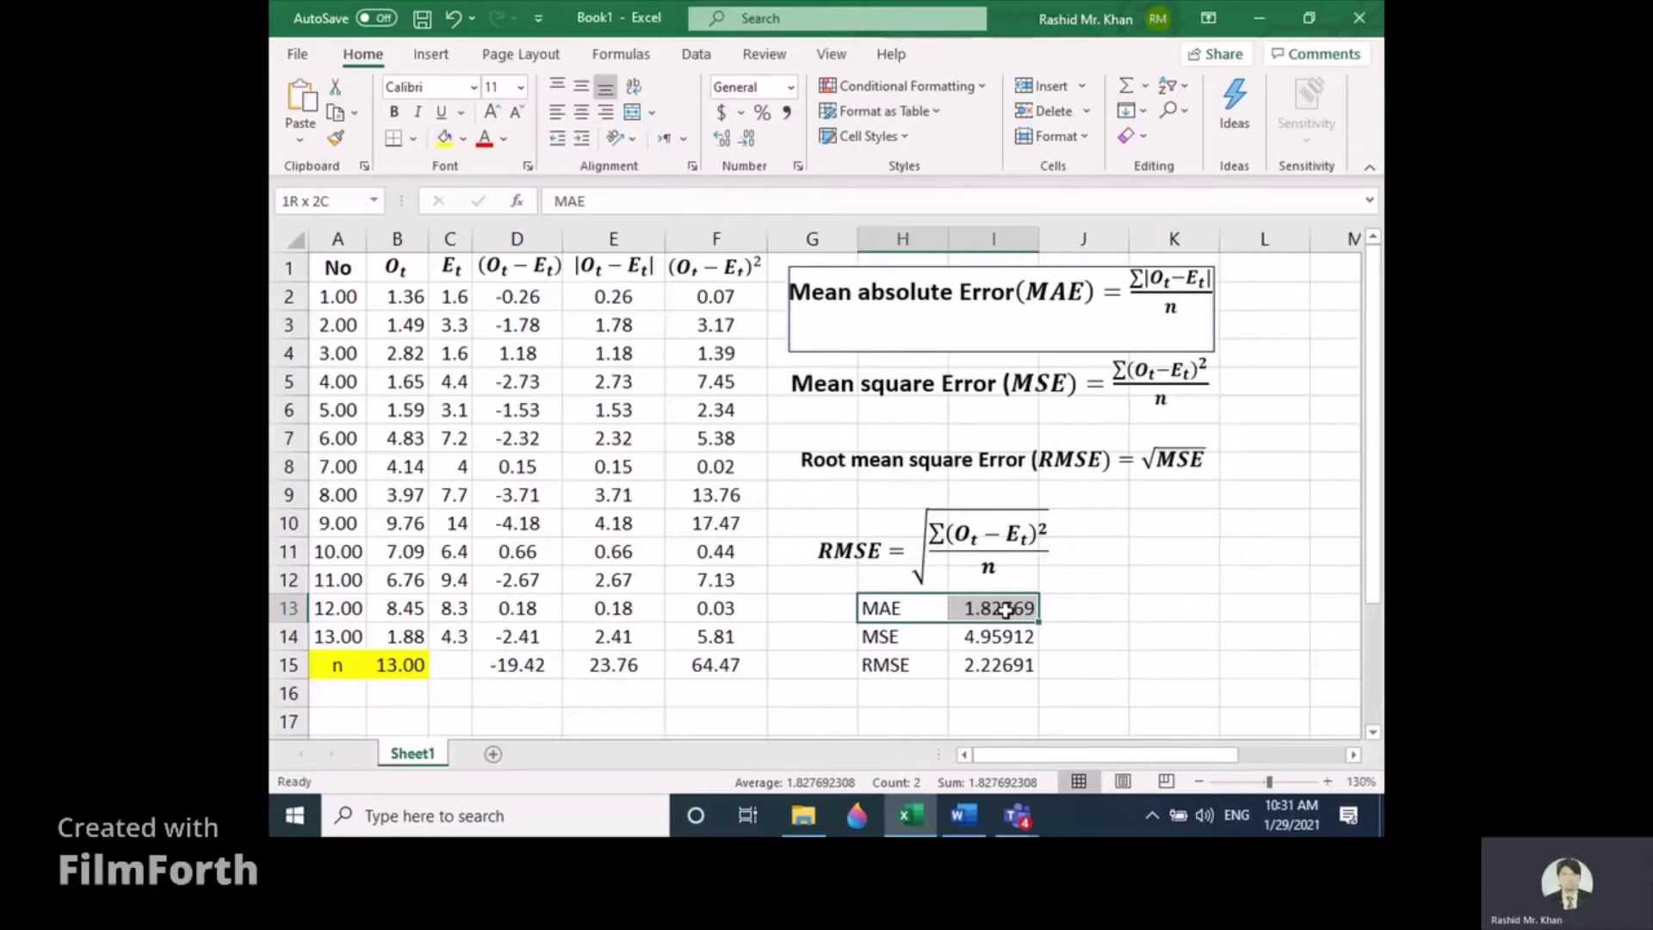
drag(1005, 609, 1002, 661)
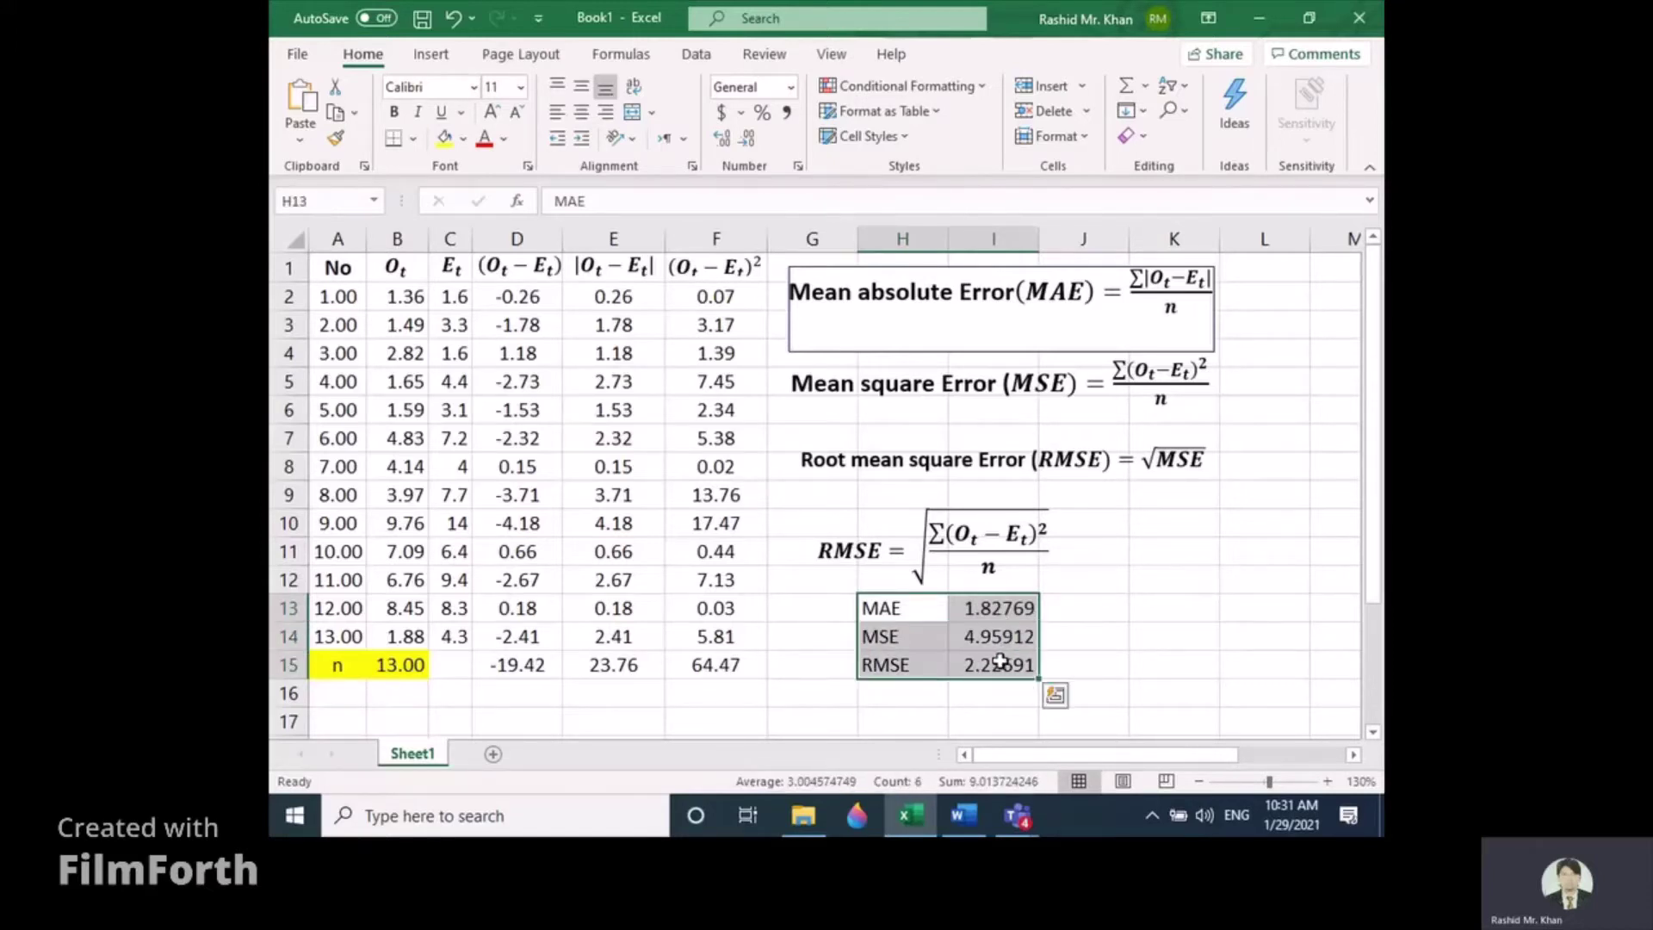
click(445, 140)
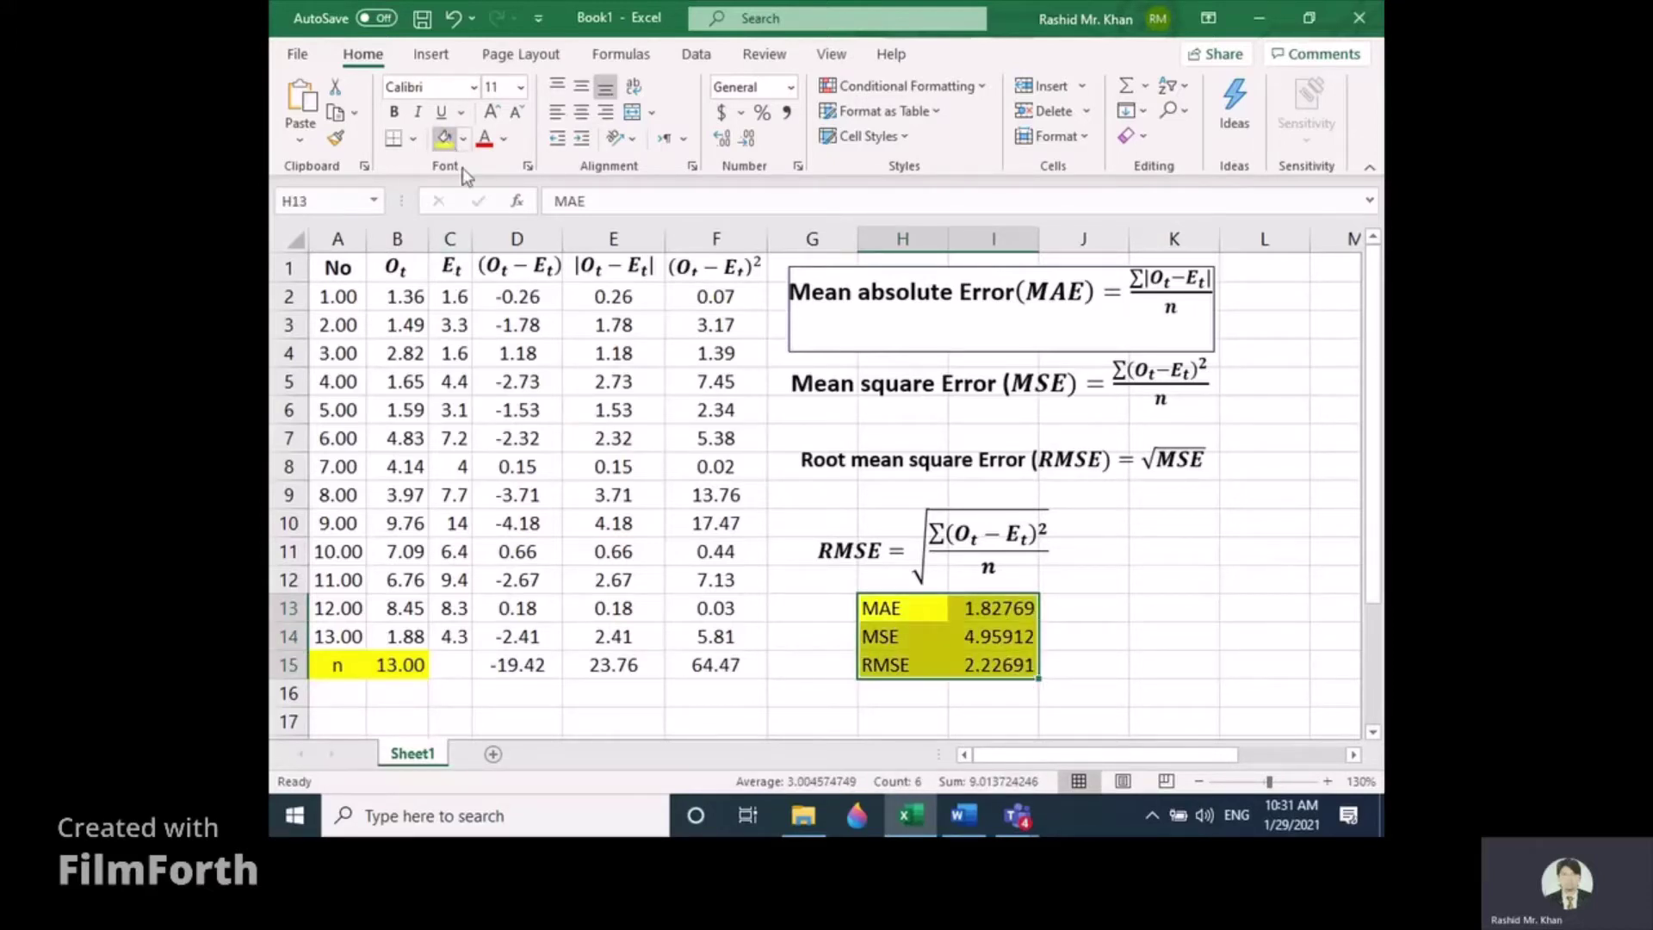